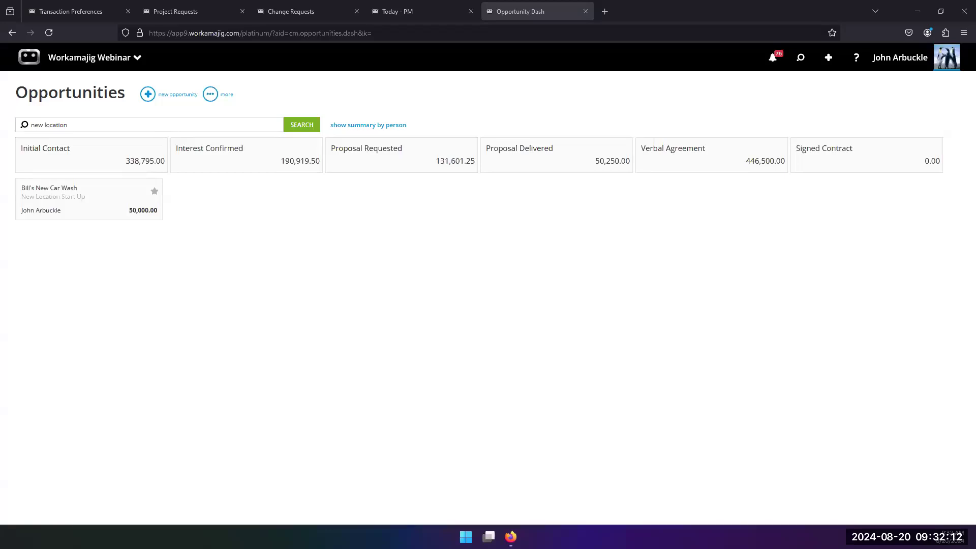
mouse_move(510, 537)
click(827, 64)
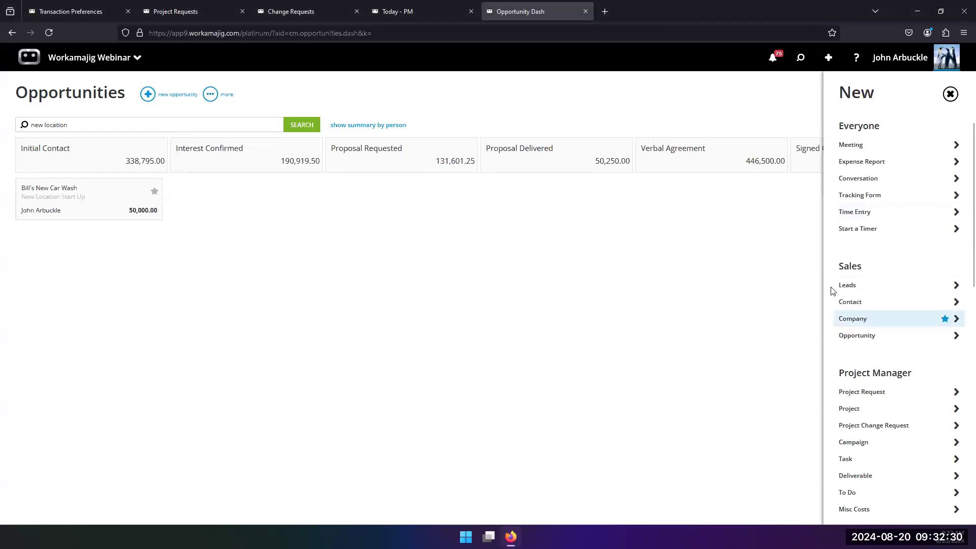
click(847, 410)
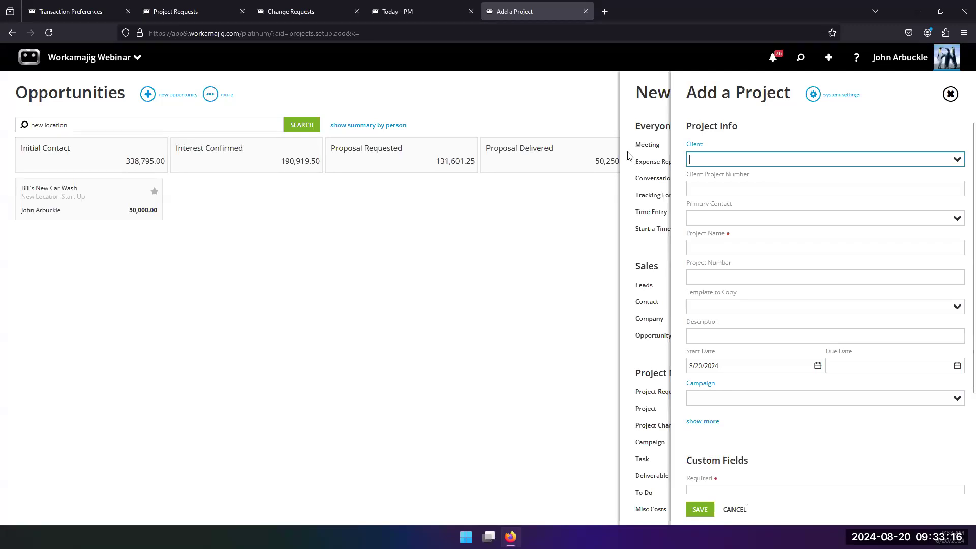
click(510, 260)
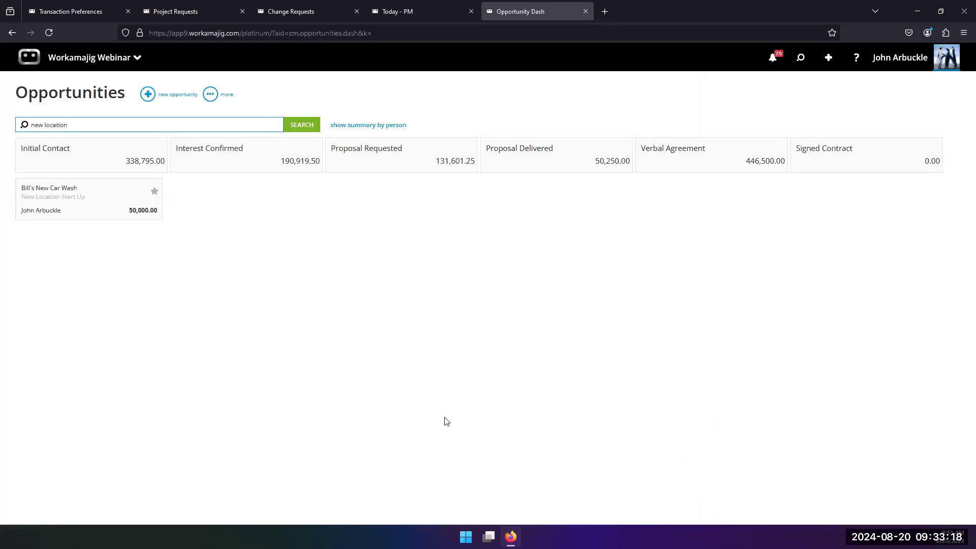
Open the Bill's New Car Wash opportunity and review its edit form without saving
click(94, 198)
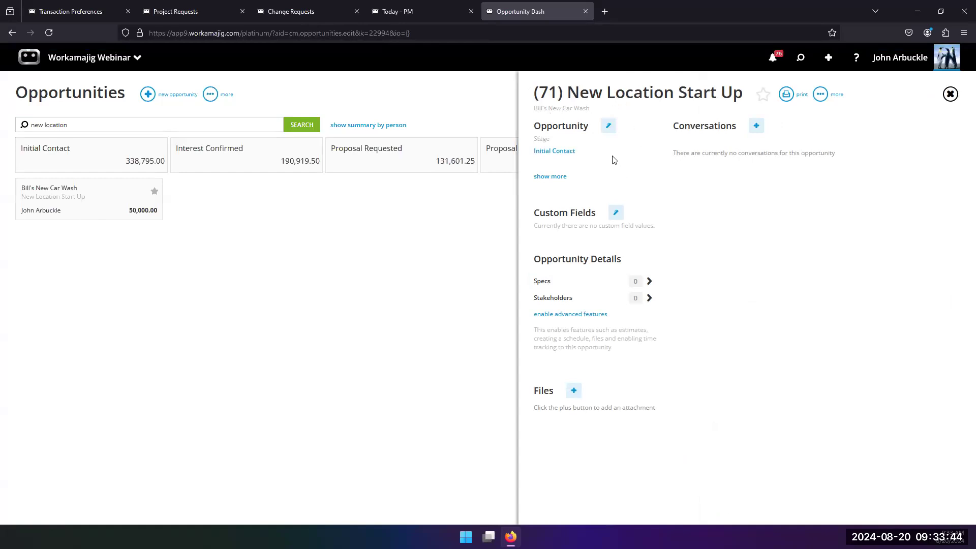
click(608, 126)
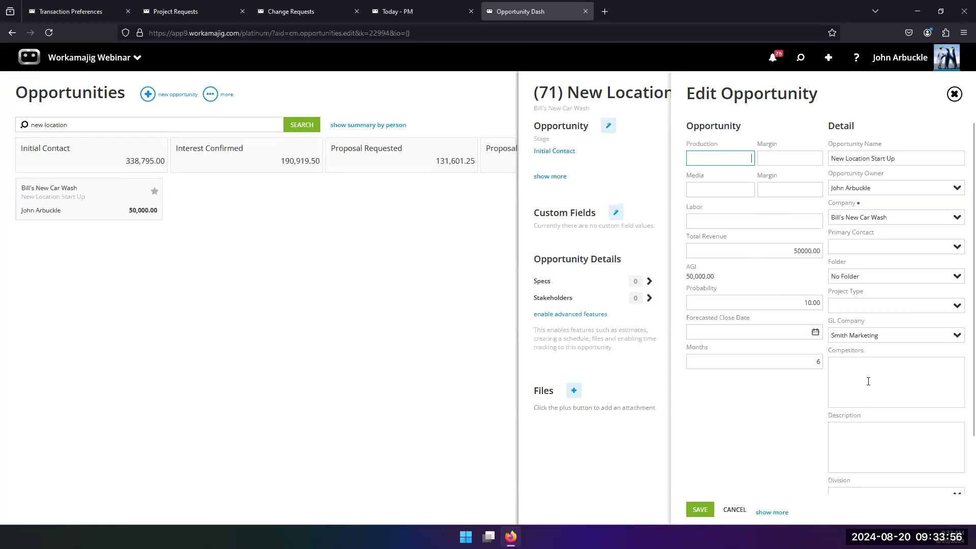
scroll(798, 419, down, 1)
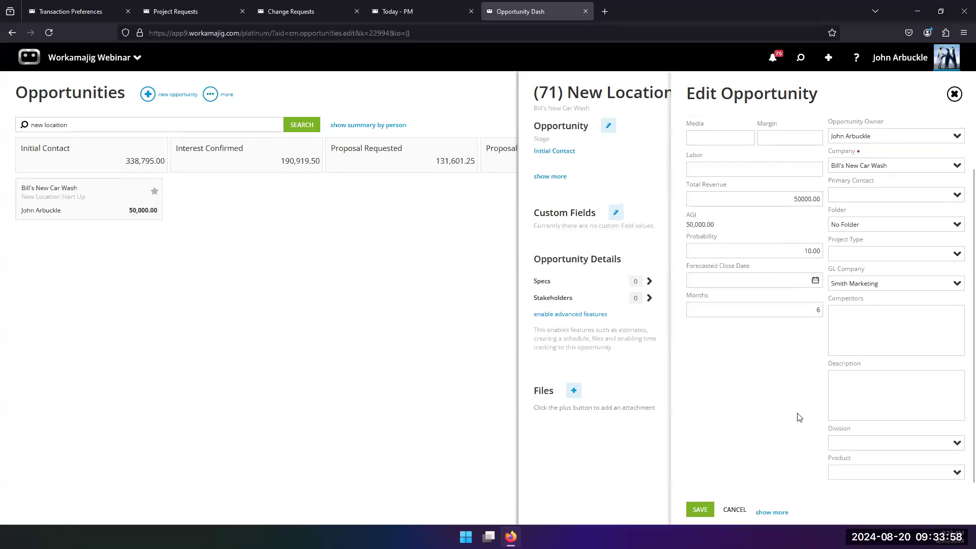
click(646, 366)
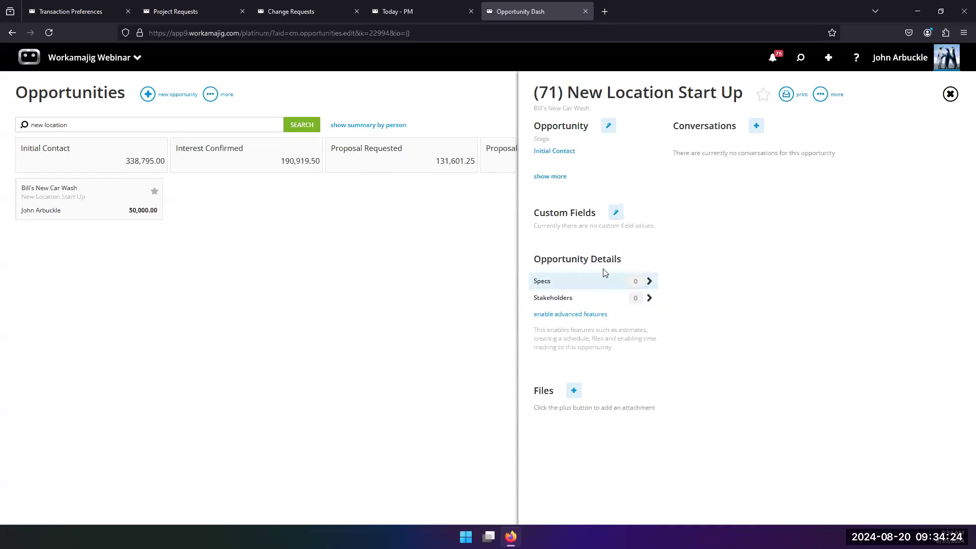
Enable advanced features for the opportunity as a Project using template T-Collateral-Template-Collateral
click(563, 315)
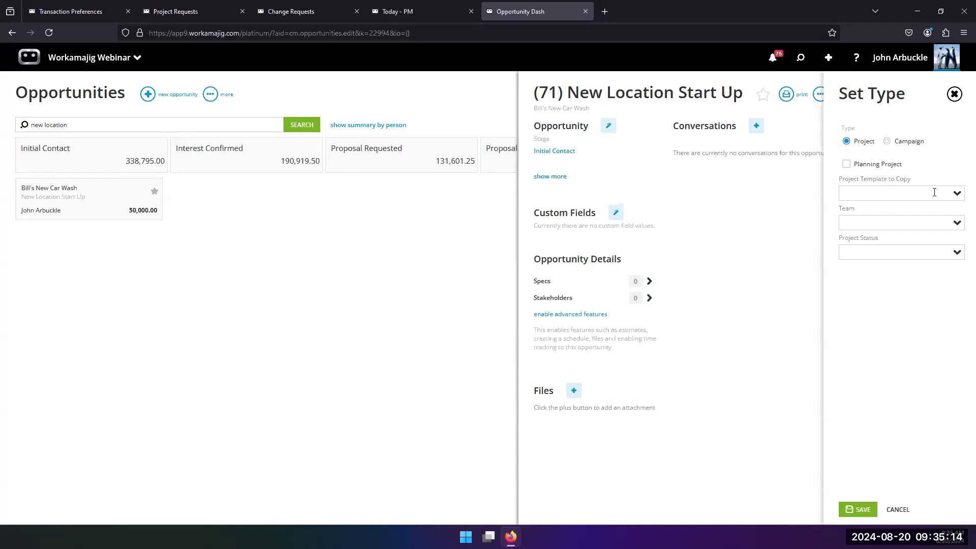
click(955, 194)
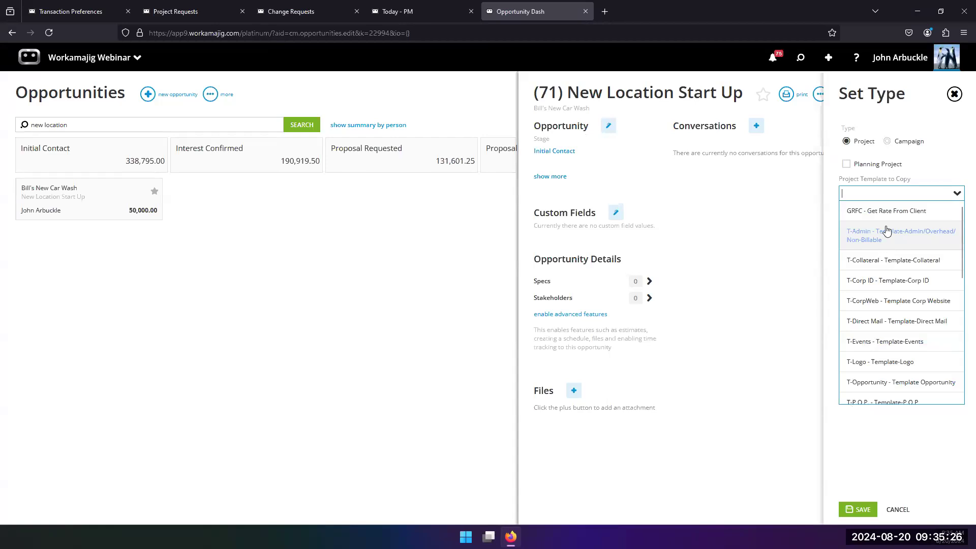
click(889, 142)
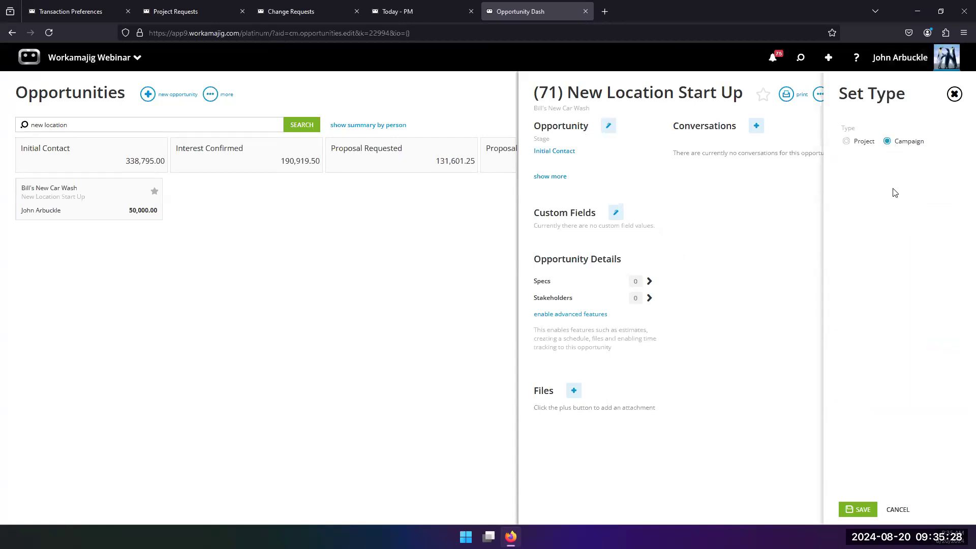
click(847, 143)
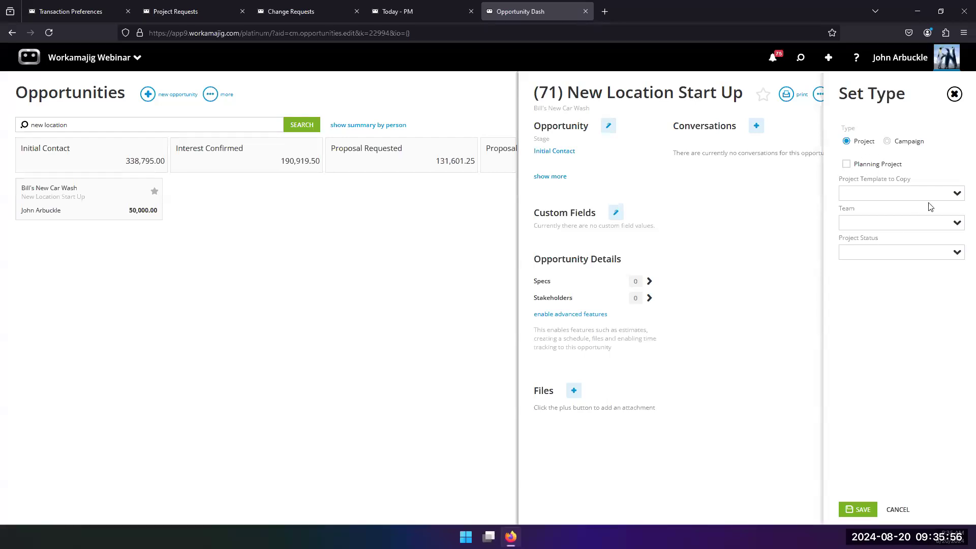
click(954, 196)
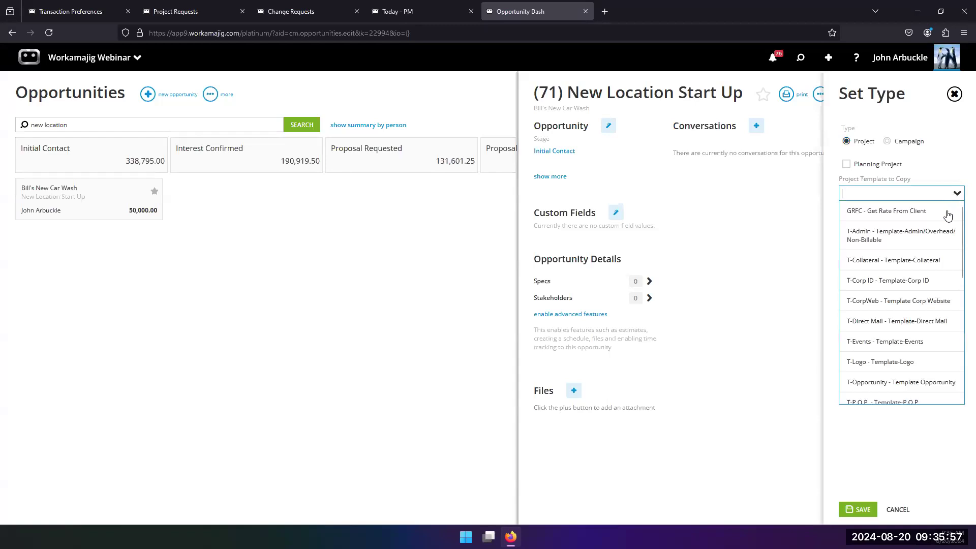
click(866, 261)
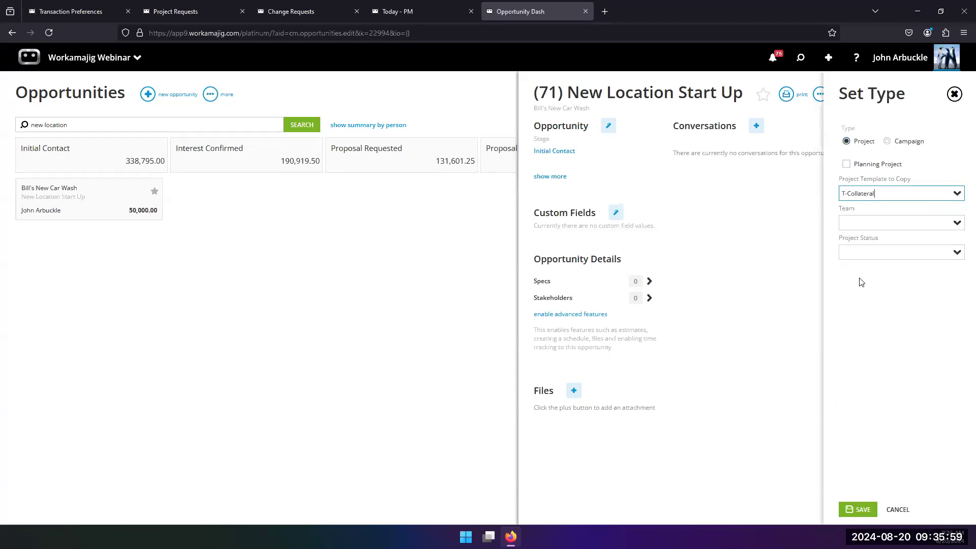
Set the project status to Sale OPp and save the advanced features setup
click(953, 227)
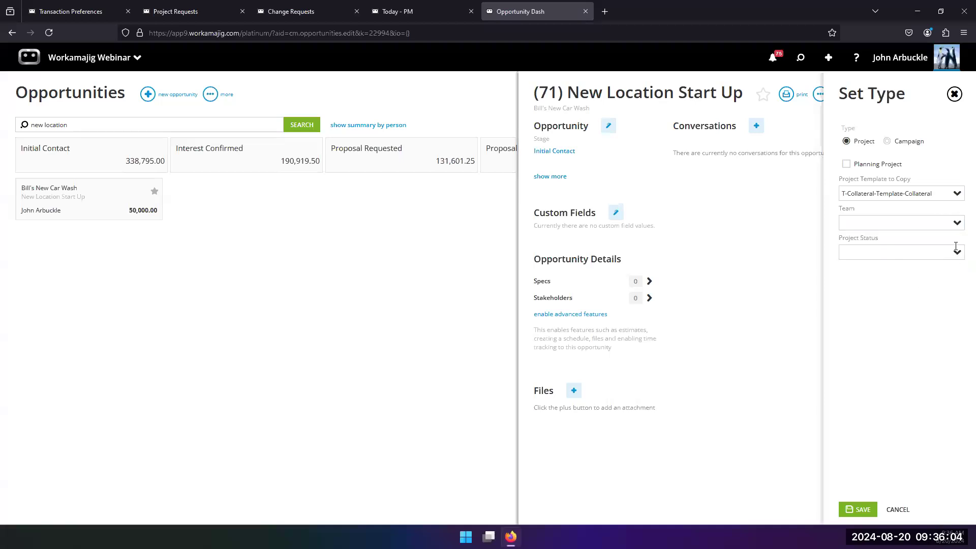
click(956, 259)
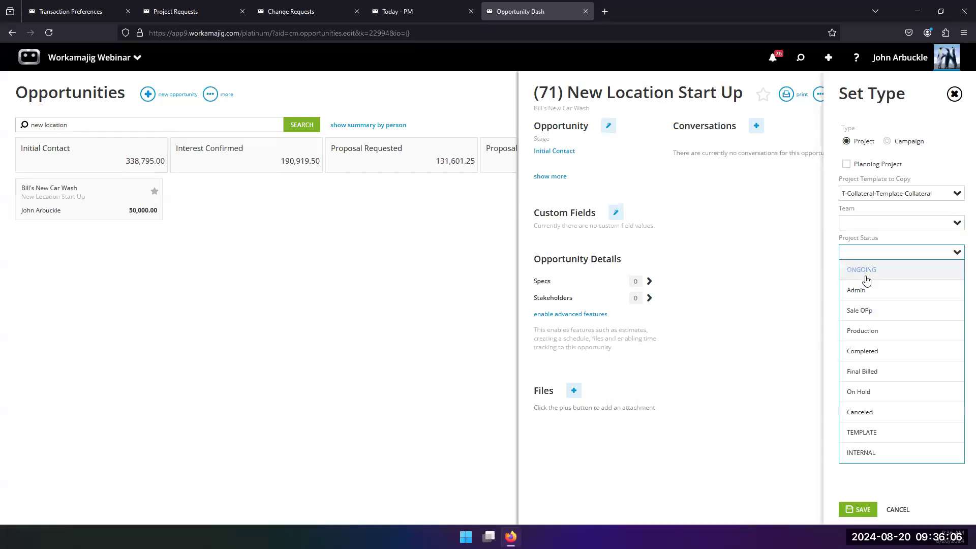
click(861, 311)
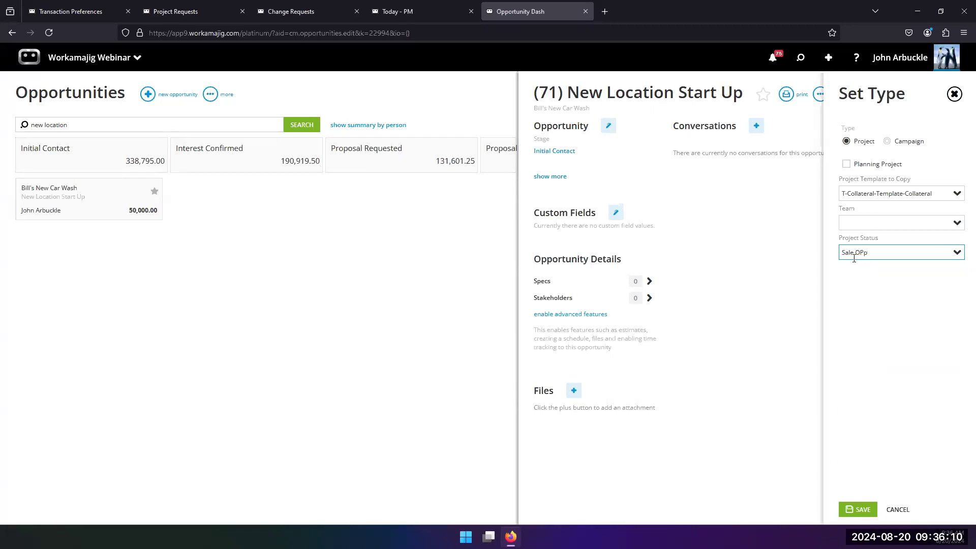
click(859, 510)
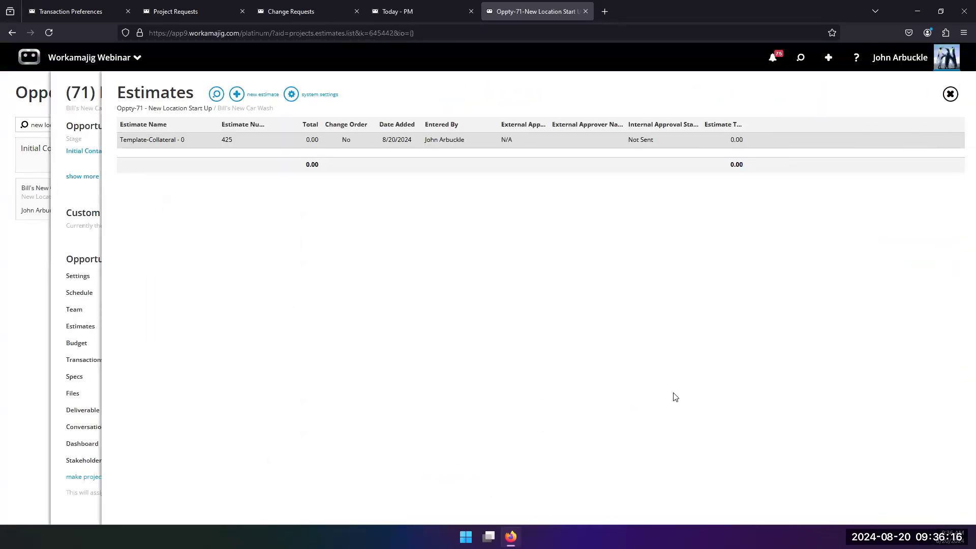
Open the opportunity's schedule to review the tasks copied from the template
click(79, 200)
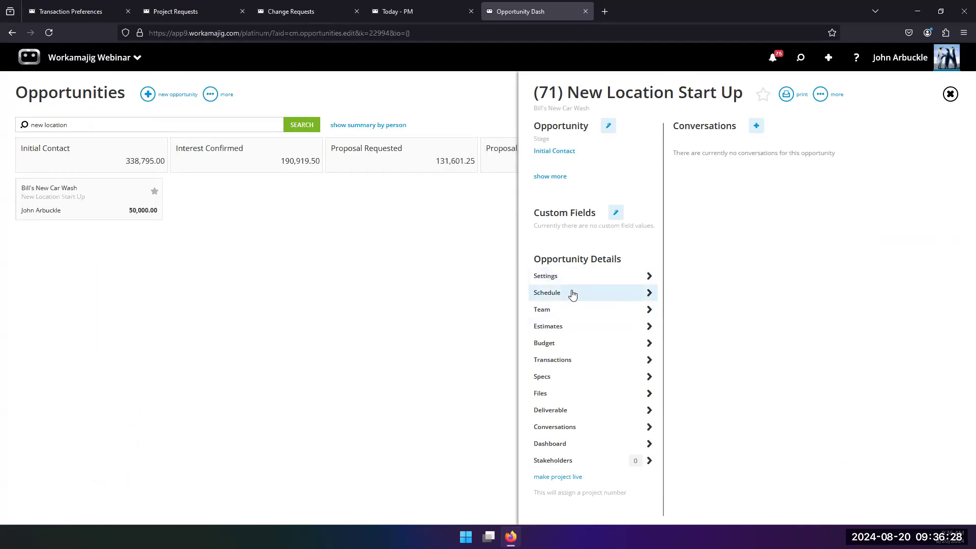
click(601, 298)
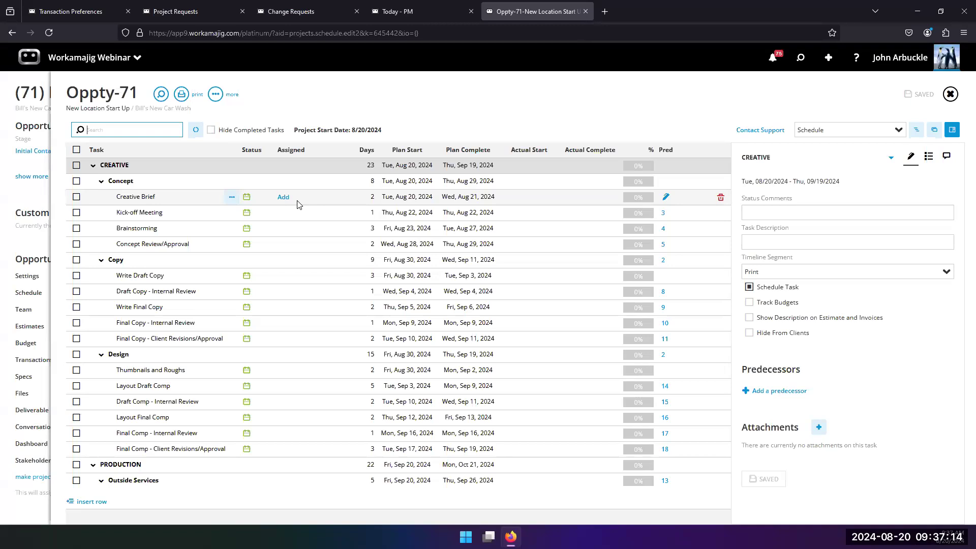
click(27, 246)
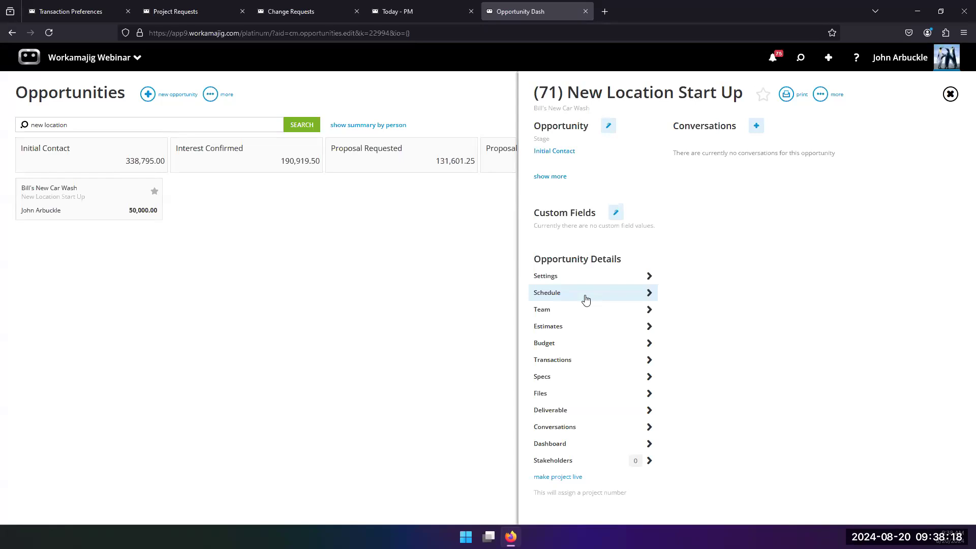
Start a new Website project request from the New menu
click(399, 92)
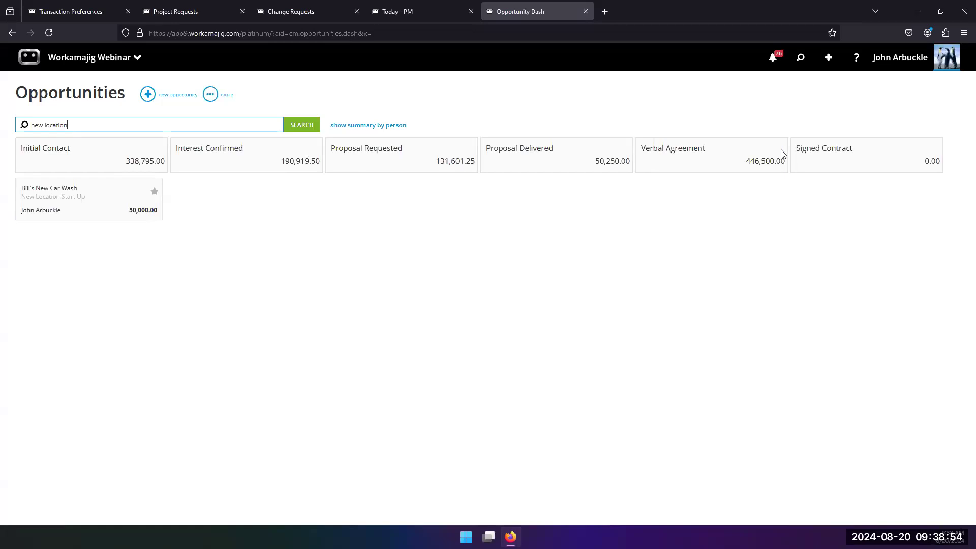
click(828, 58)
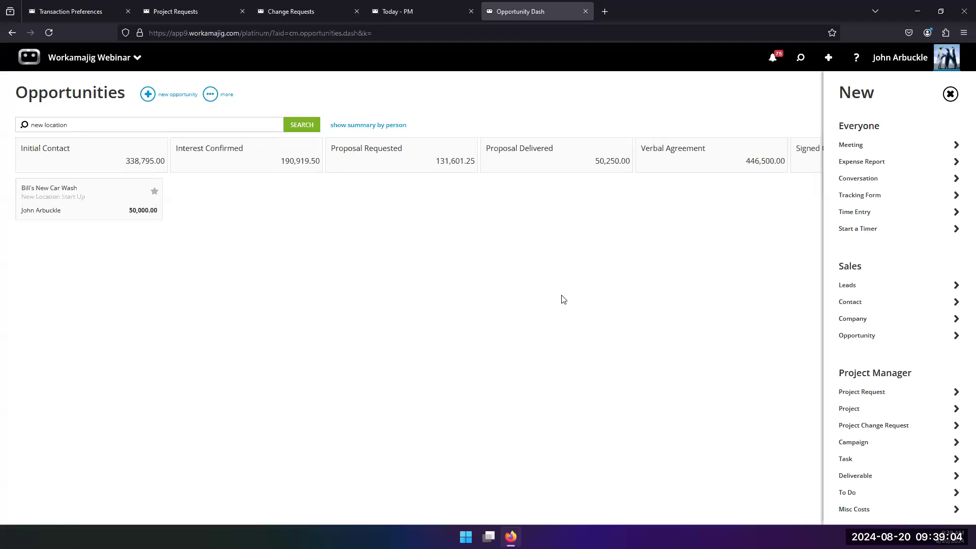
scroll(899, 305, down, 1)
scroll(900, 305, down, 2)
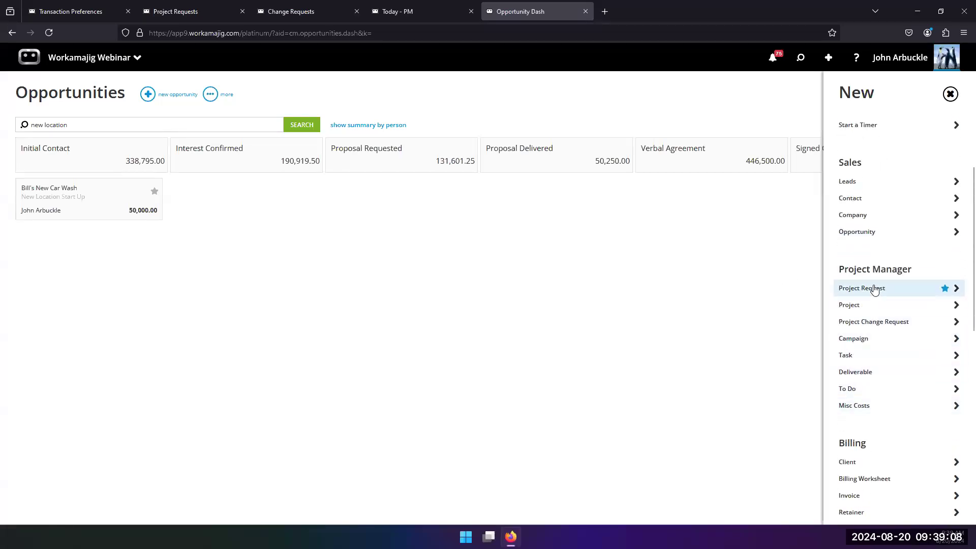
click(874, 289)
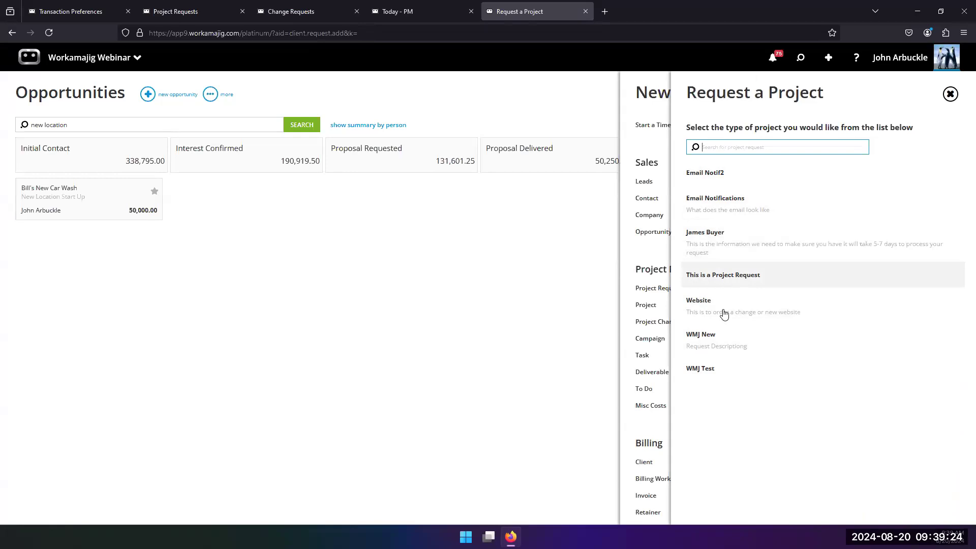
click(706, 310)
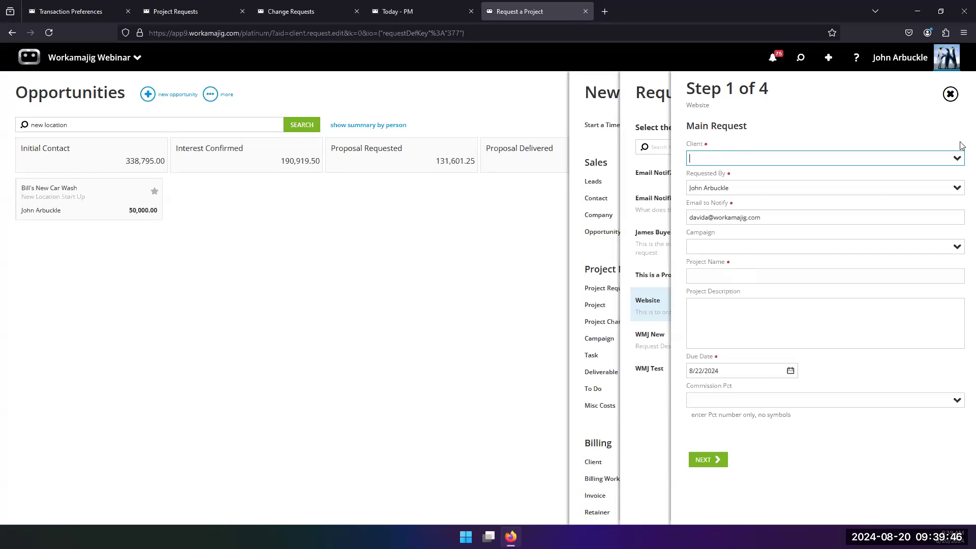
Set client abc2-Add New Company and project name ldksfjsl;sfjd, then advance to step 3 of the request
click(958, 162)
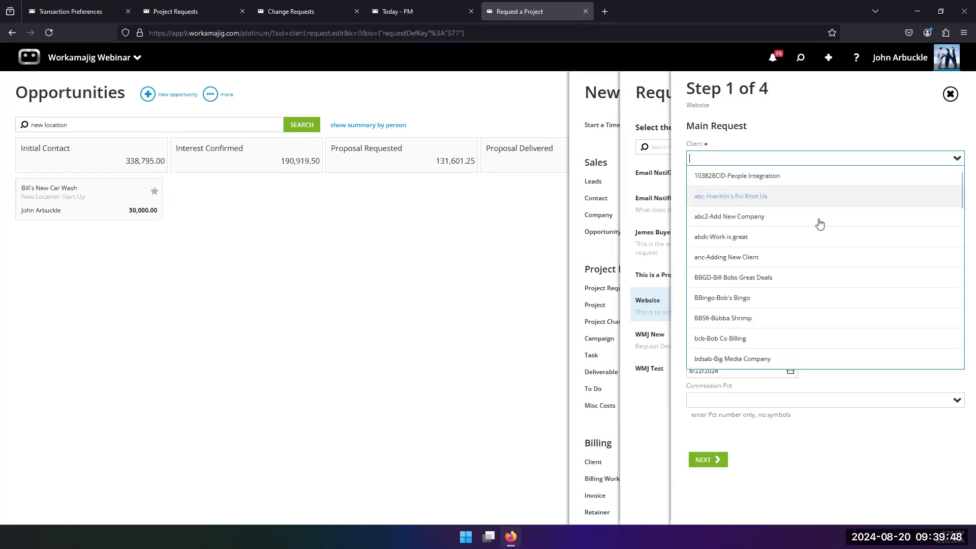
click(774, 218)
click(824, 275)
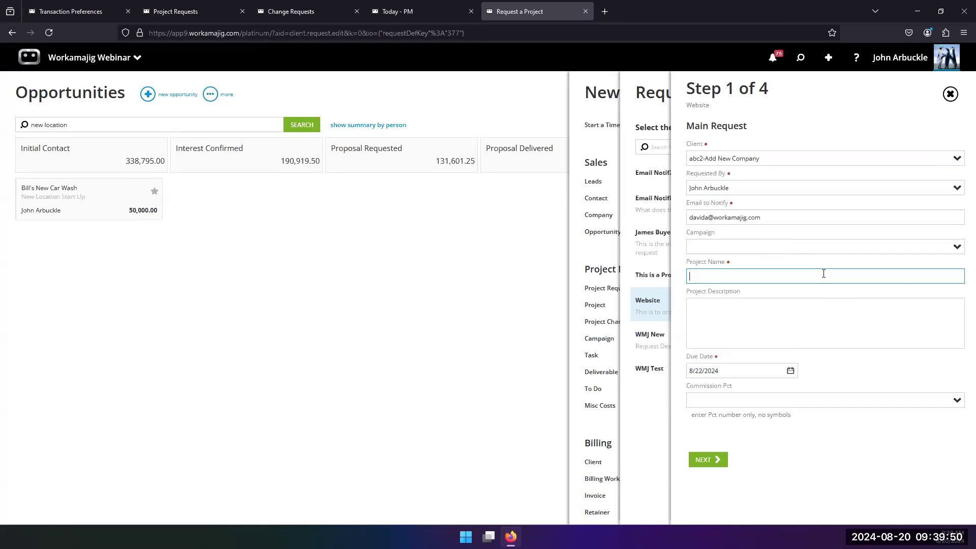
text(ldksfjsl;sfjd)
click(700, 460)
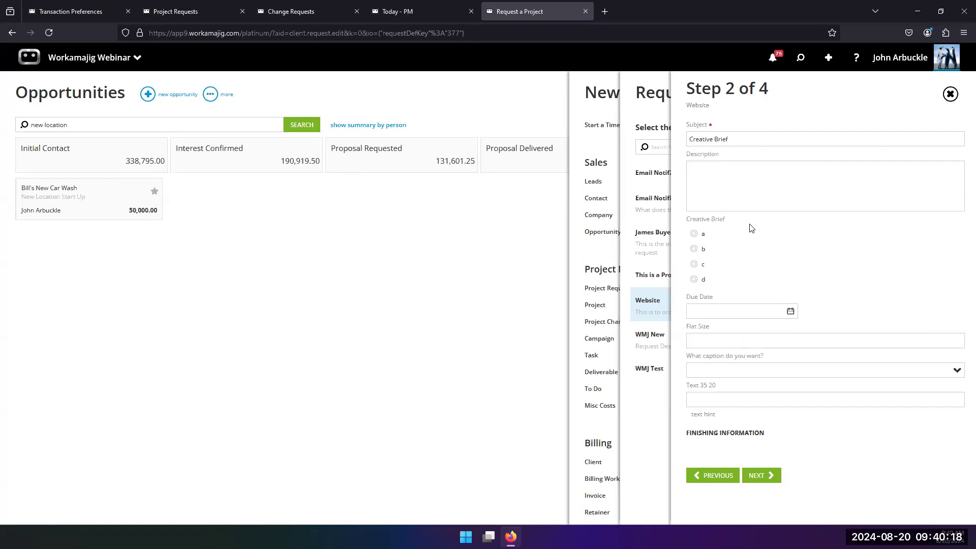
click(763, 478)
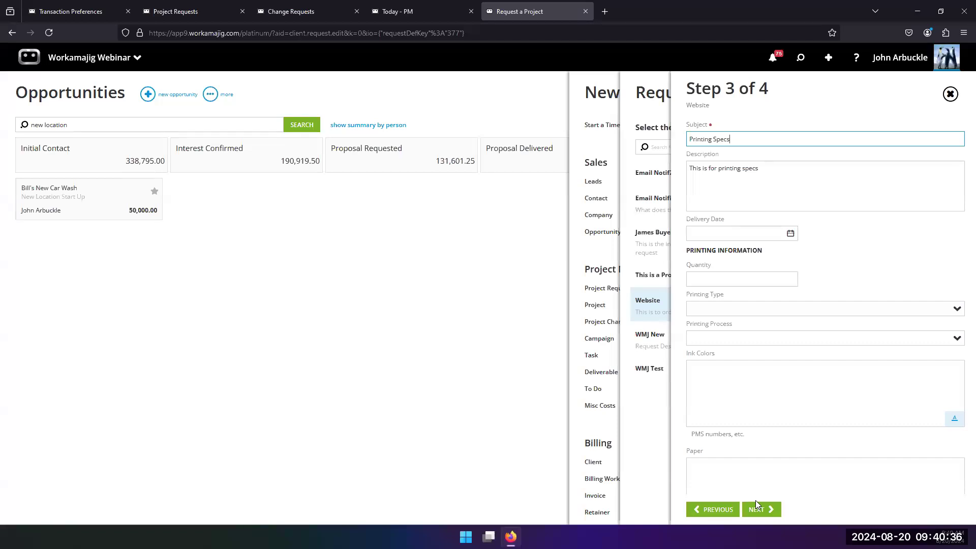
Open the Website project request's approval definition in system setup and select the Website Approval step
click(169, 13)
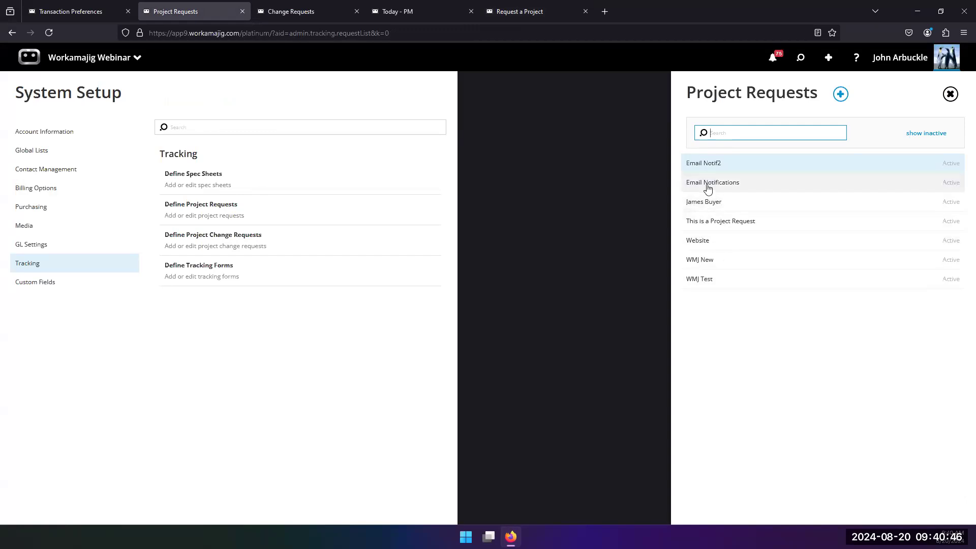
click(696, 242)
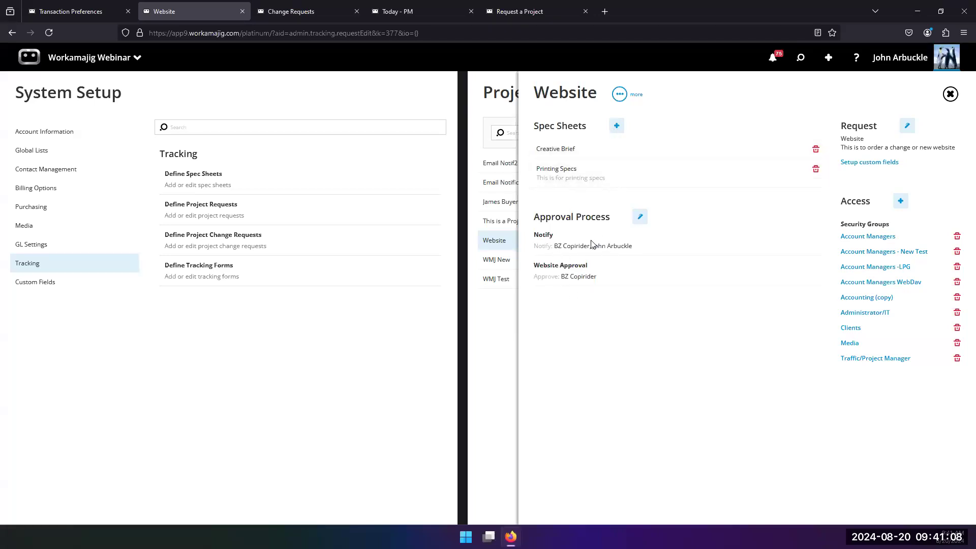
click(640, 216)
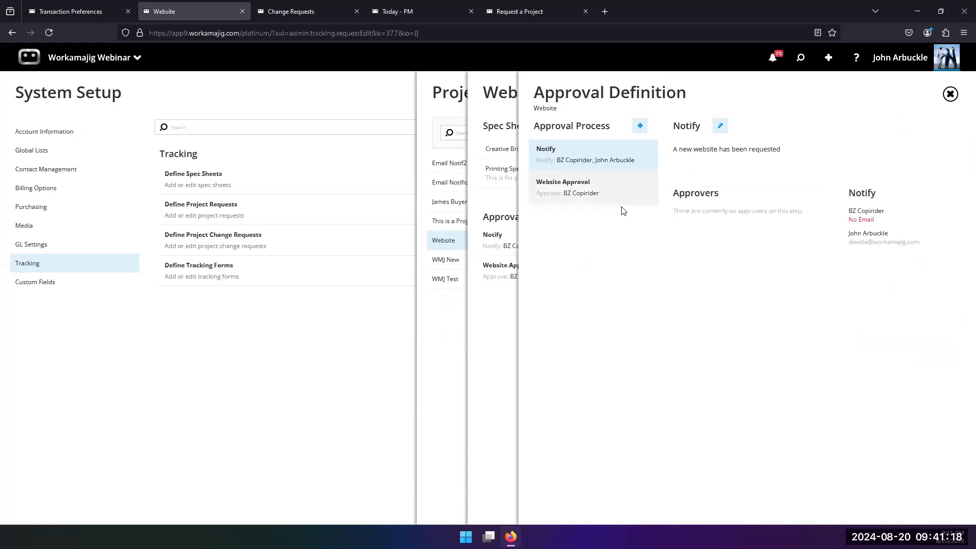
click(612, 197)
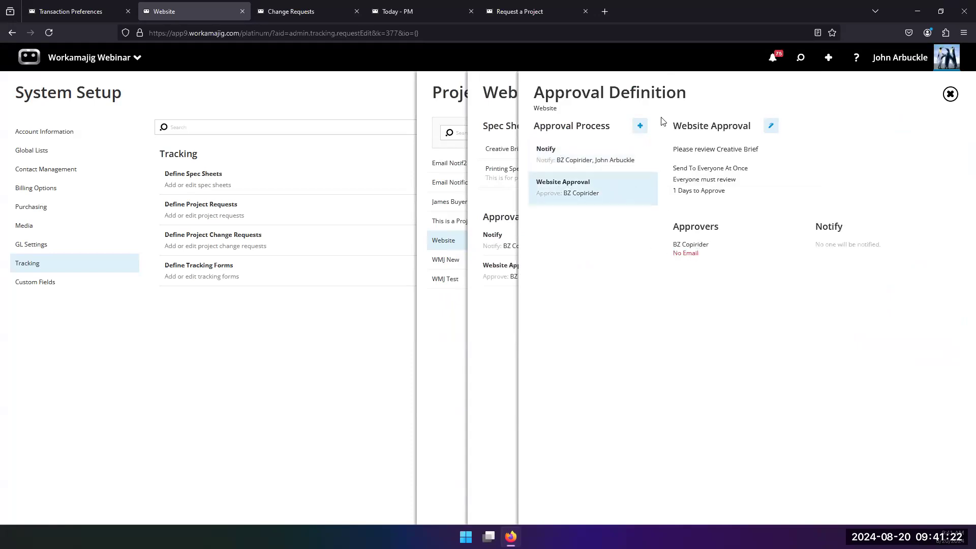
Open the Website Approval step for editing and browse the people available to add as approvers, then close without changes
click(770, 125)
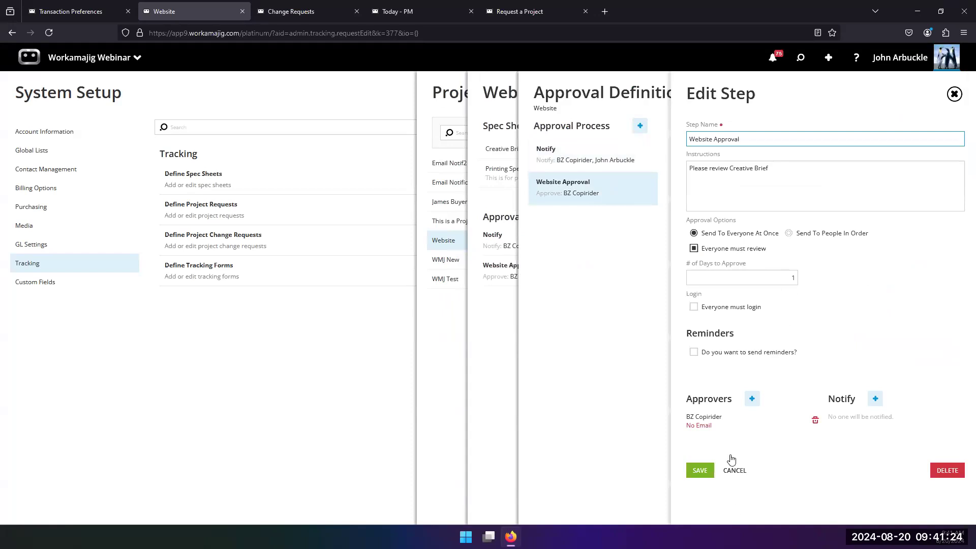
click(753, 402)
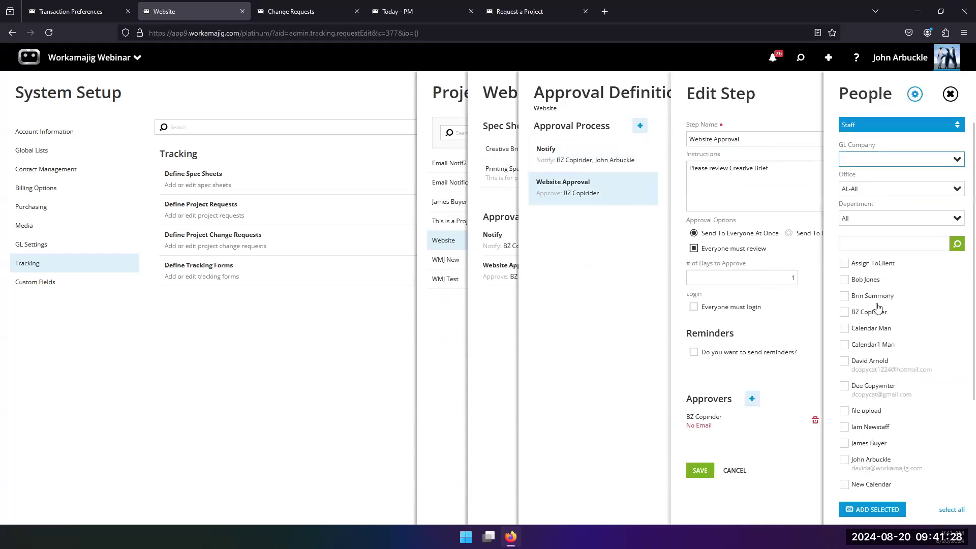
scroll(879, 307, down, 2)
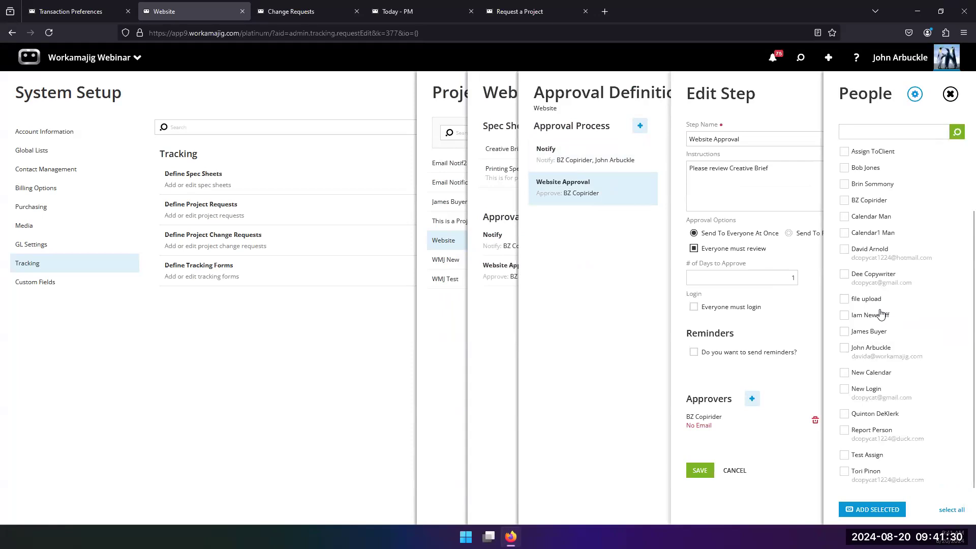
click(604, 299)
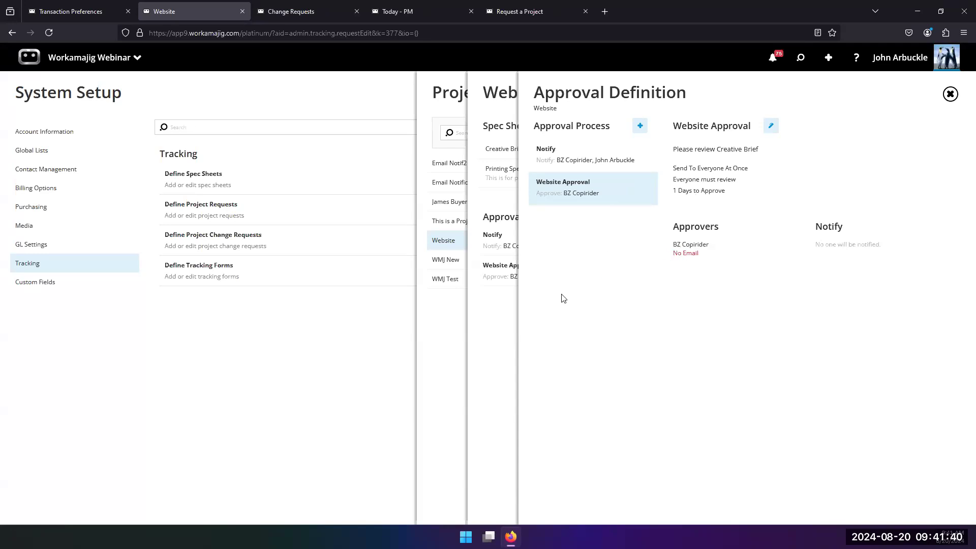
Close the approval definition and open the project requests awaiting approval from the notifications
click(507, 333)
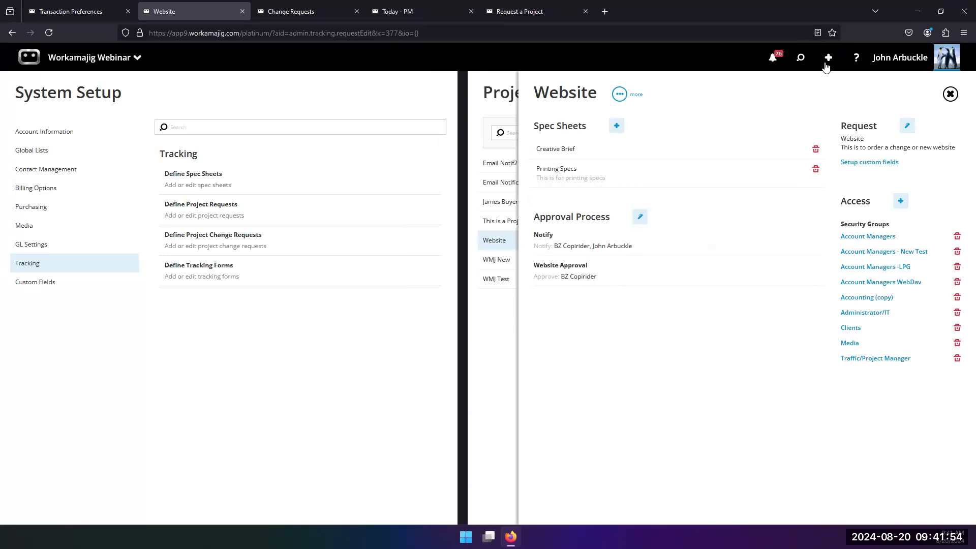
click(772, 58)
scroll(701, 305, down, 3)
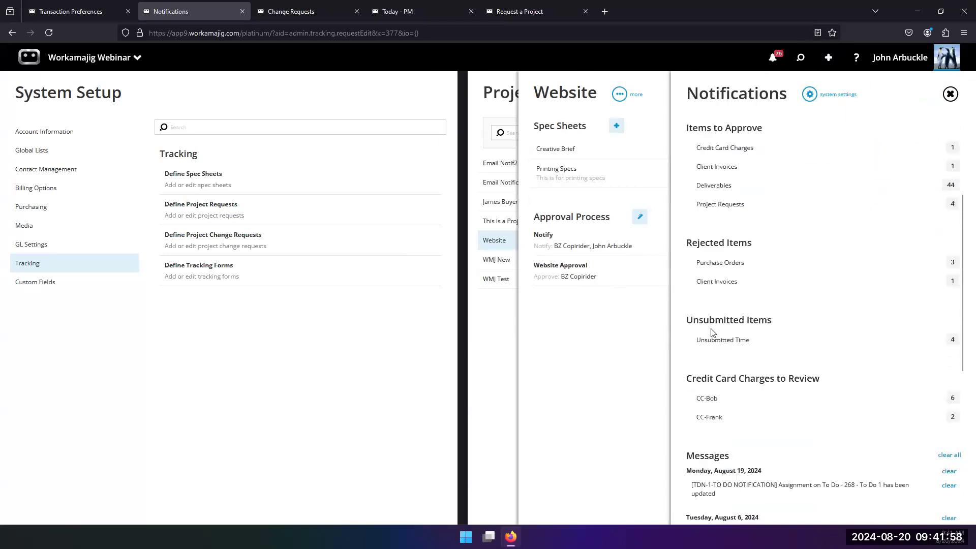
scroll(714, 305, up, 3)
click(719, 248)
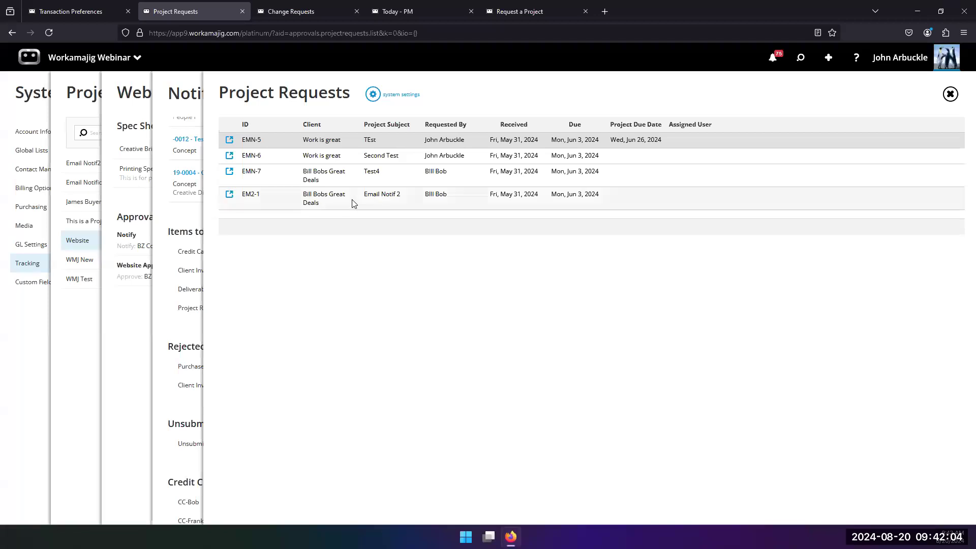
Open project request EMN-5 and approve it
click(342, 141)
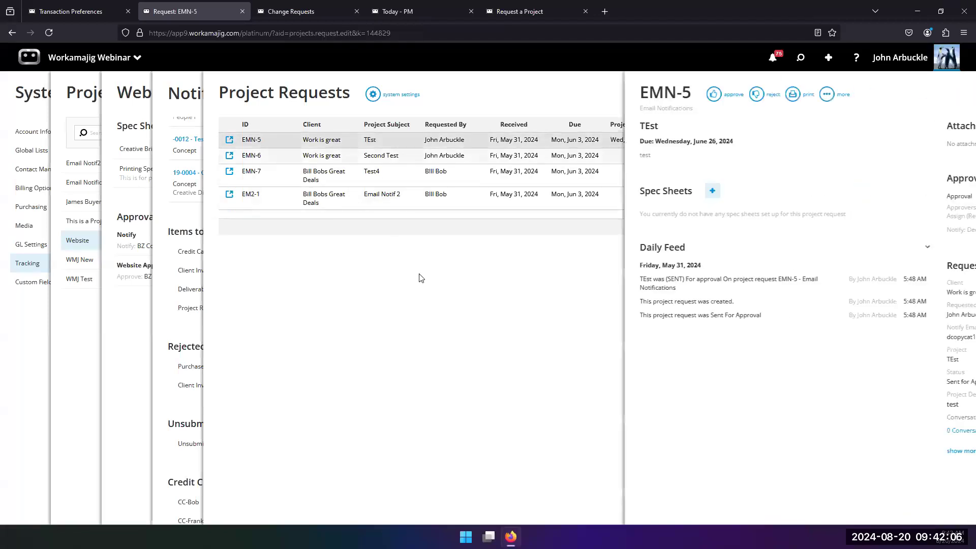
click(609, 95)
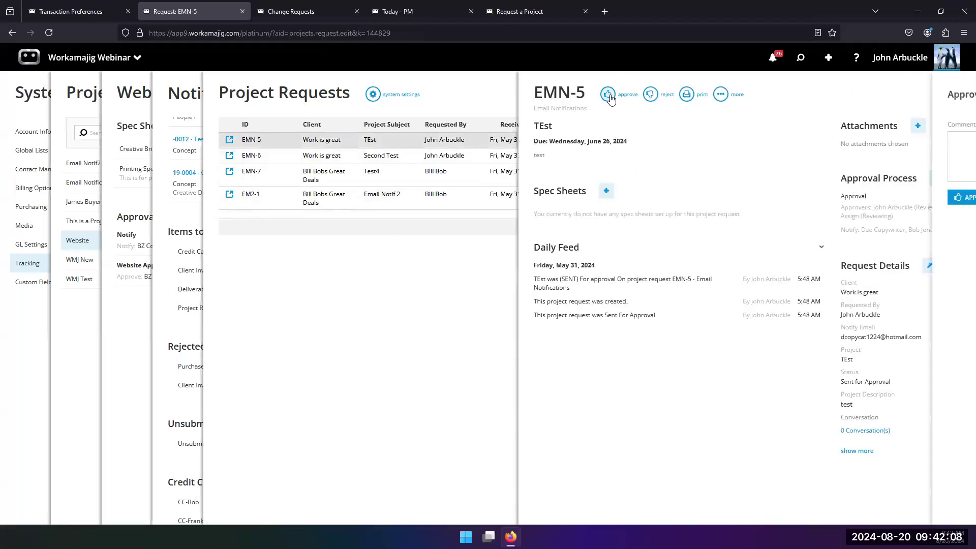
click(878, 202)
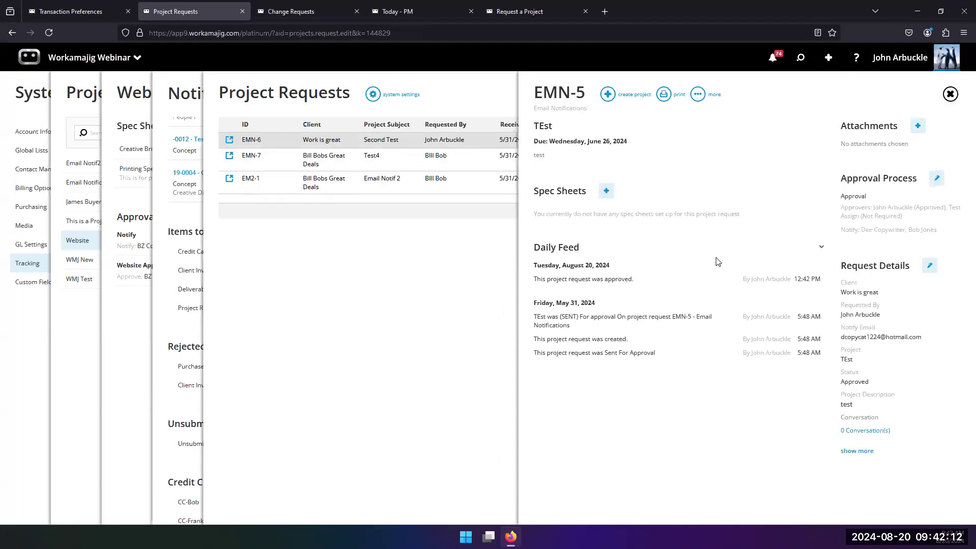
Create a Planning Project from the approved request and try to save it
click(609, 95)
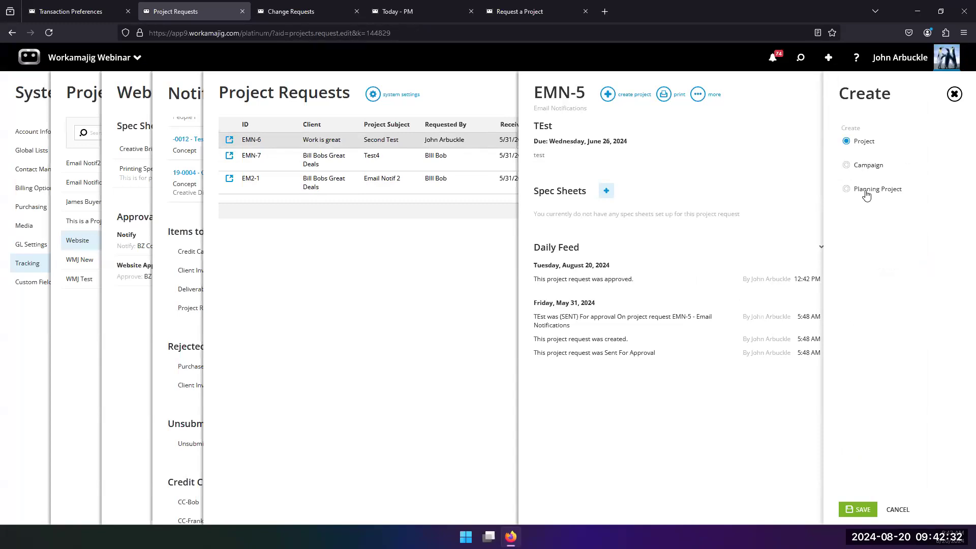
click(846, 194)
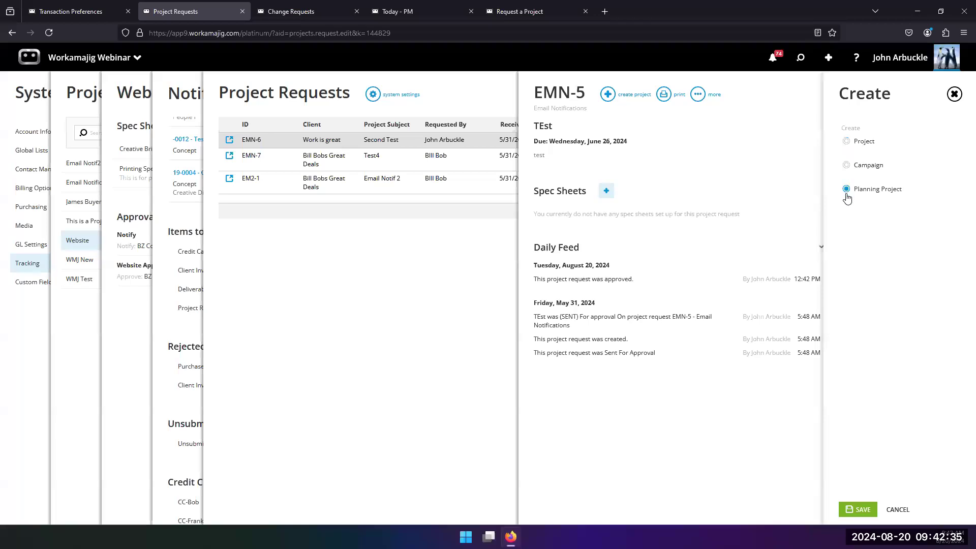
click(860, 510)
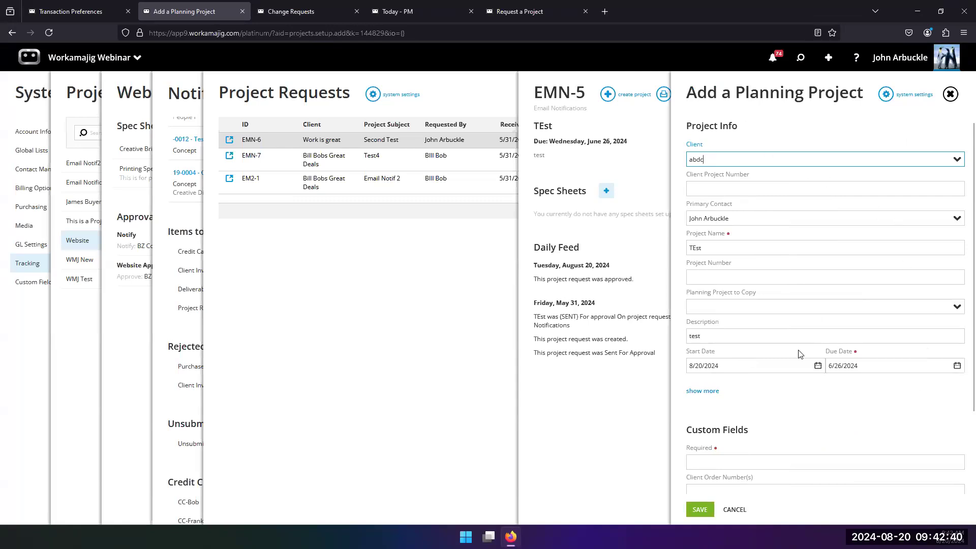
scroll(758, 422, down, 2)
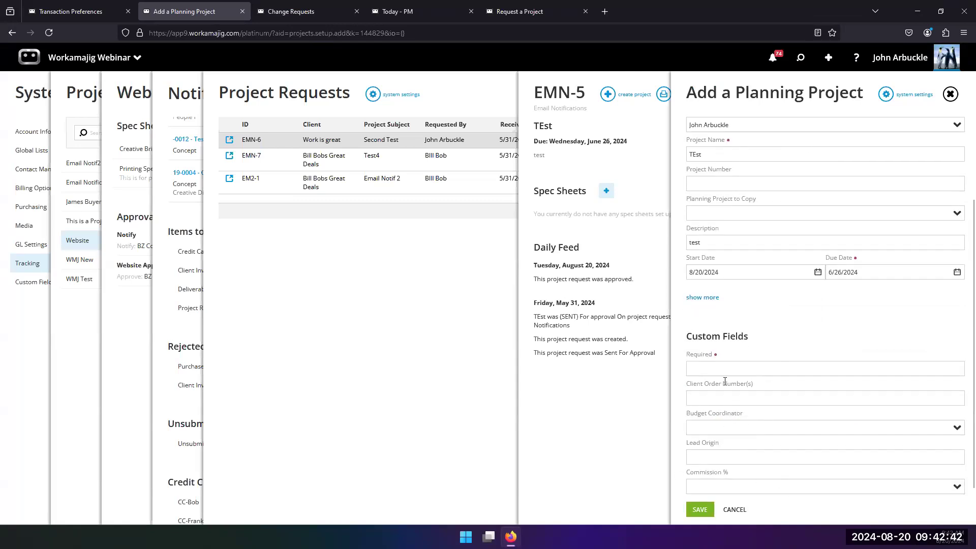
click(703, 508)
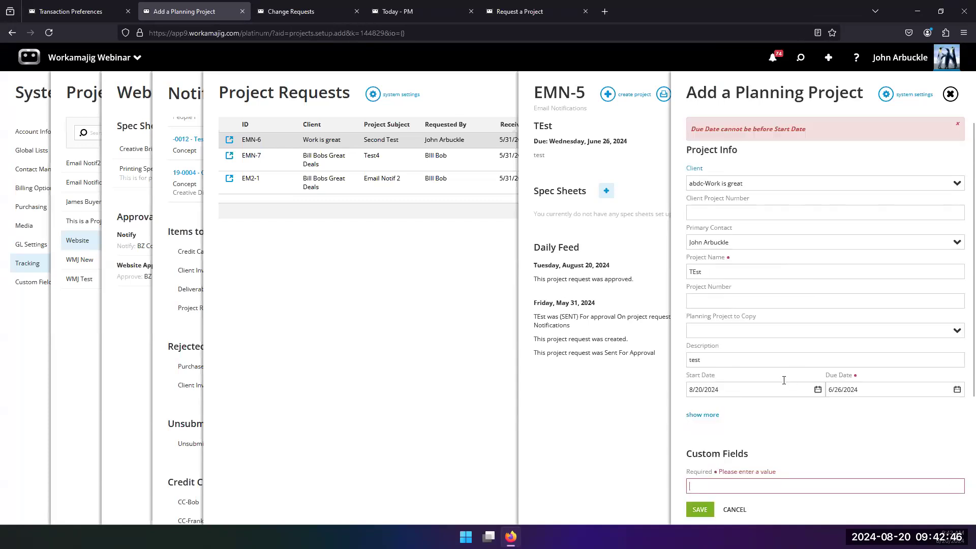
Fill in the Required custom field with fghhfhhfgh
scroll(887, 421, down, 1)
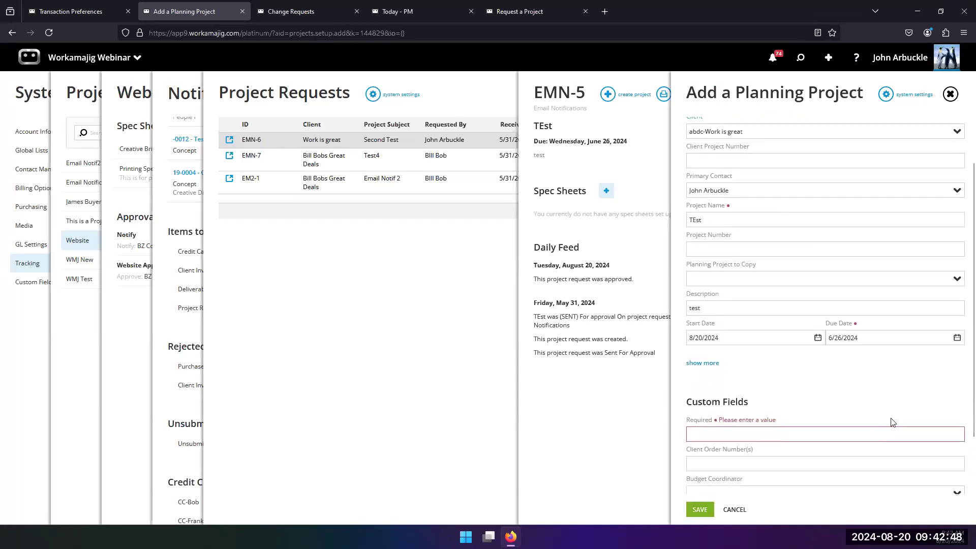
click(809, 432)
text(fghhfhhfgh)
Set the planning project's due date to 10/30/2024 and save the project
click(957, 338)
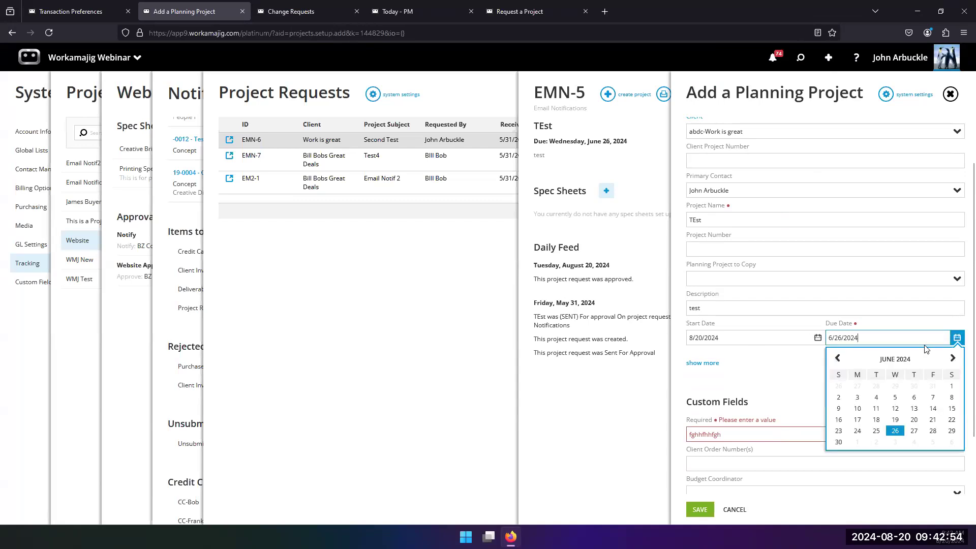
click(952, 359)
click(952, 359)
click(952, 359)
click(952, 358)
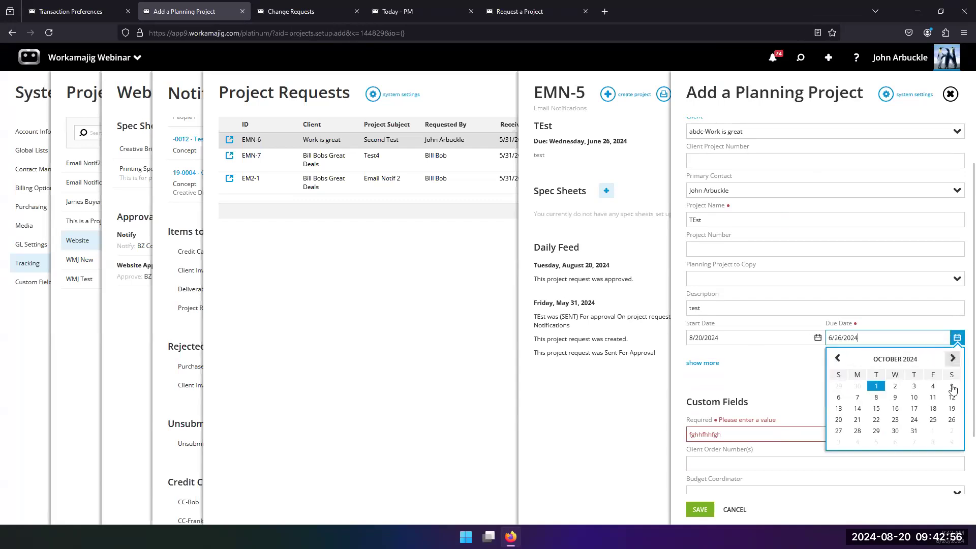
click(896, 431)
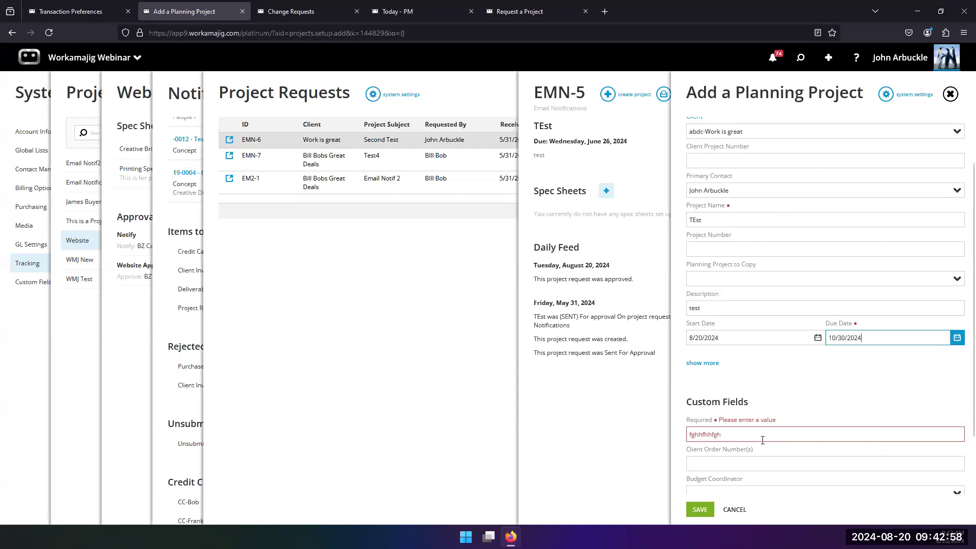
click(700, 510)
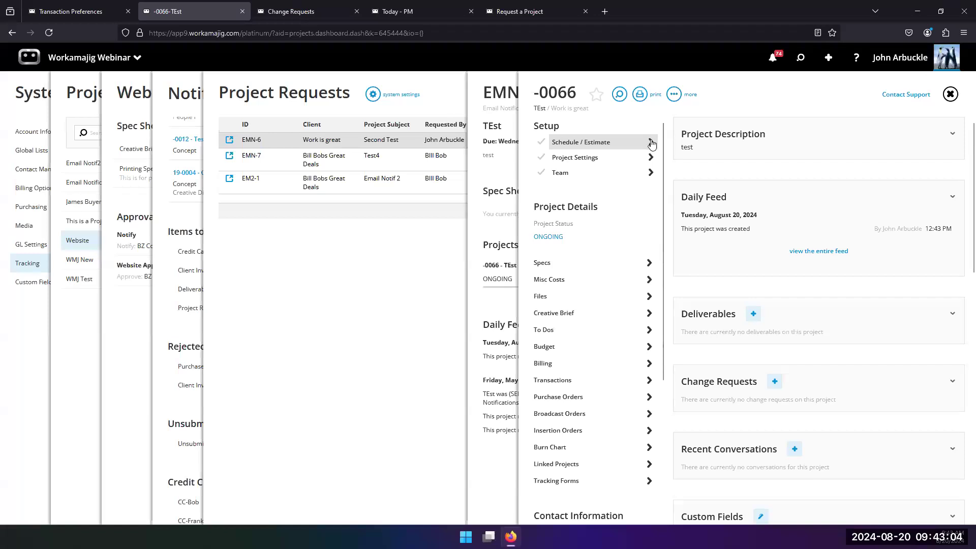
Open the project's schedule and add a Creative Direction row with 50 total hours
click(579, 141)
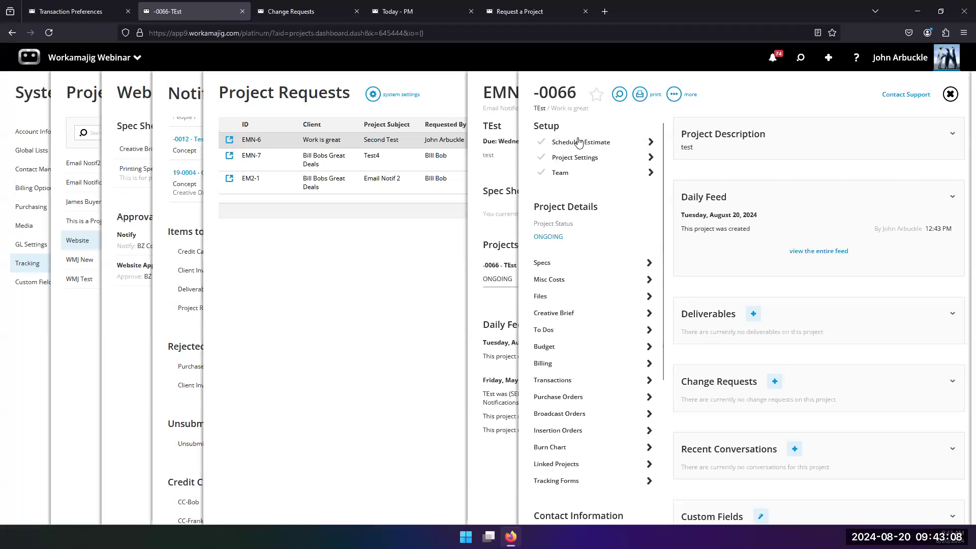
click(100, 143)
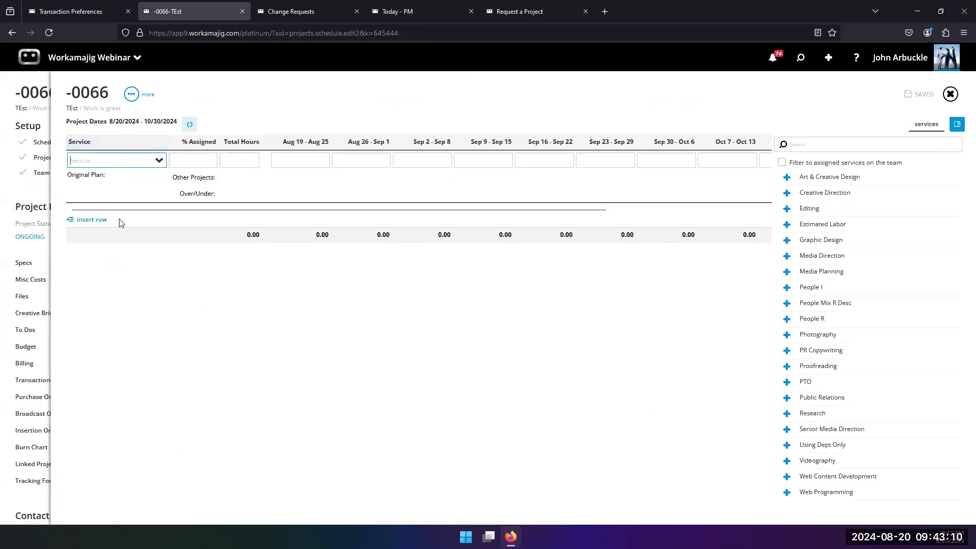
click(158, 161)
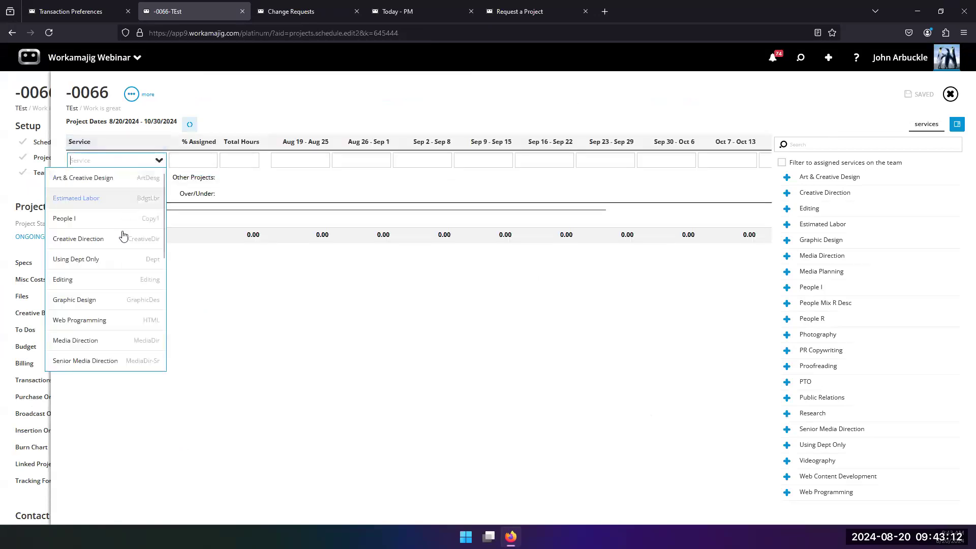
click(107, 242)
click(243, 163)
text(50)
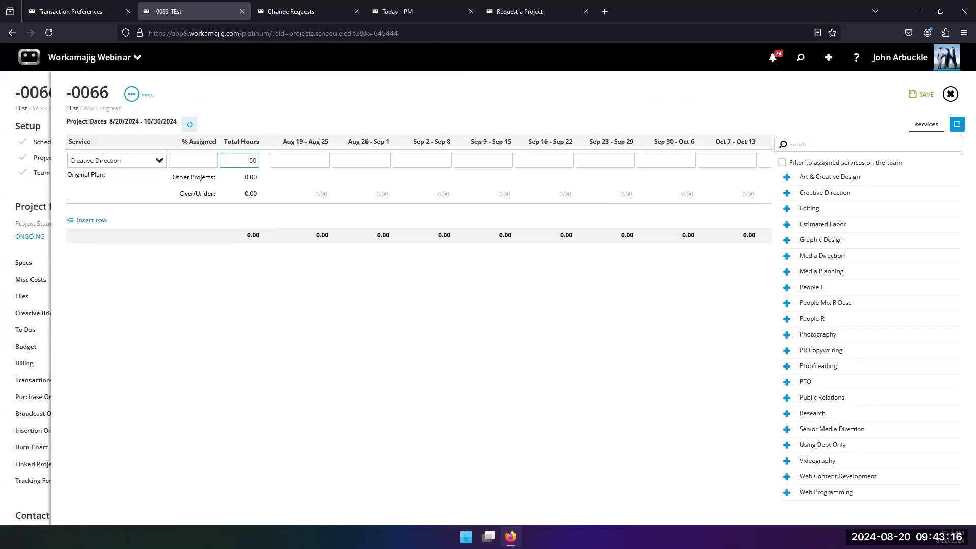
click(234, 348)
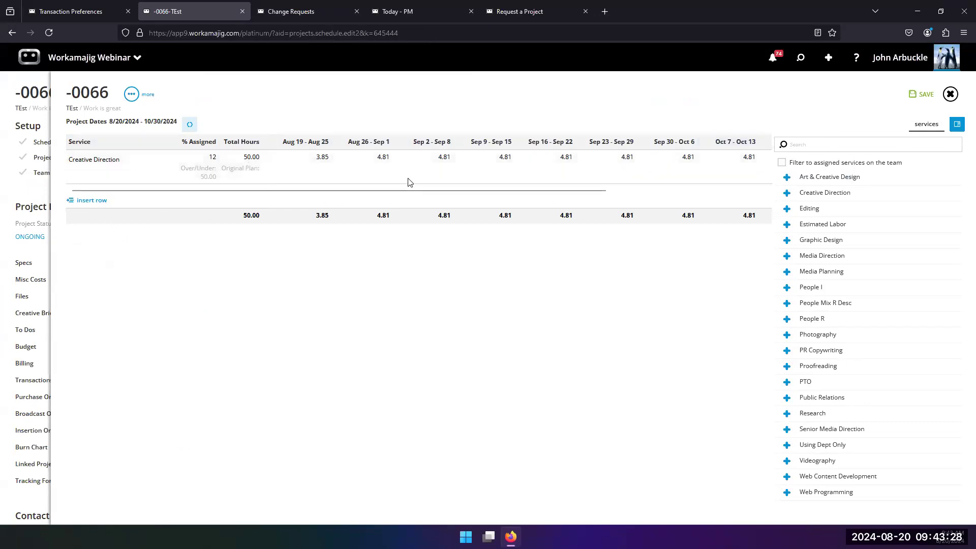
Inspect a weekly hours cell, then leave the schedule declining to save changes
click(382, 157)
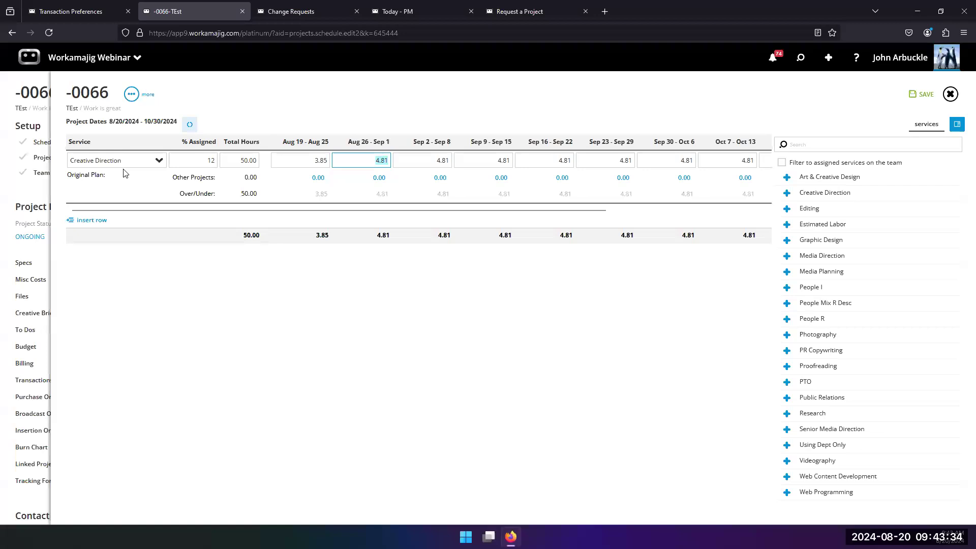
click(227, 361)
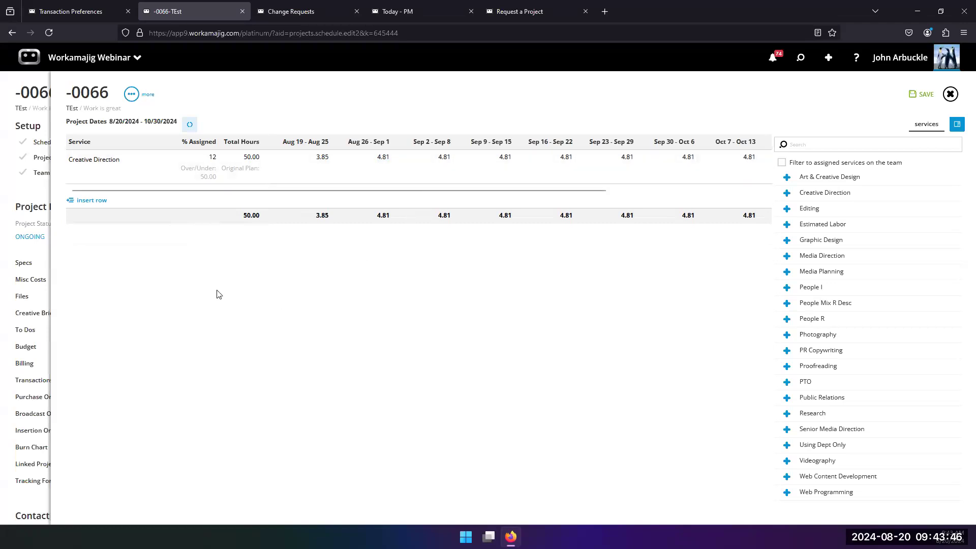
click(22, 196)
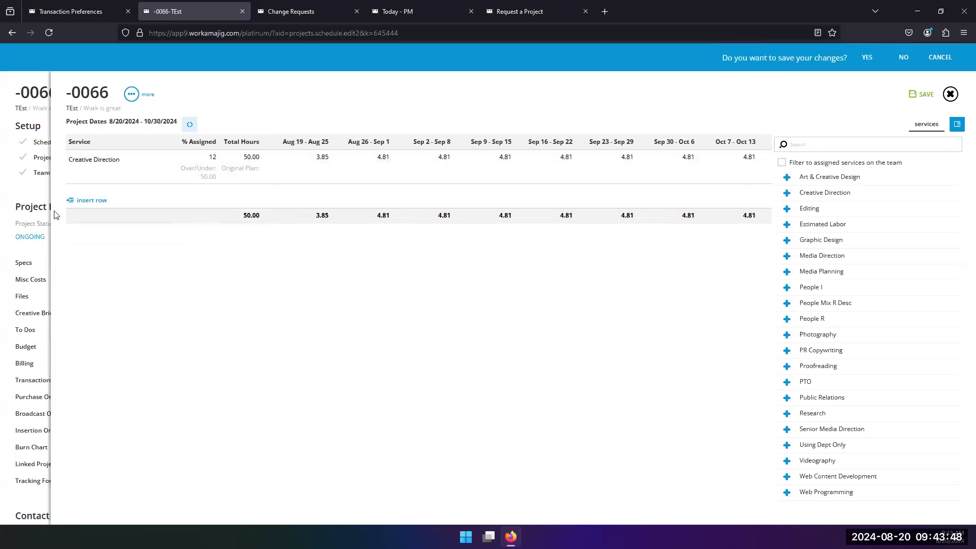
click(904, 57)
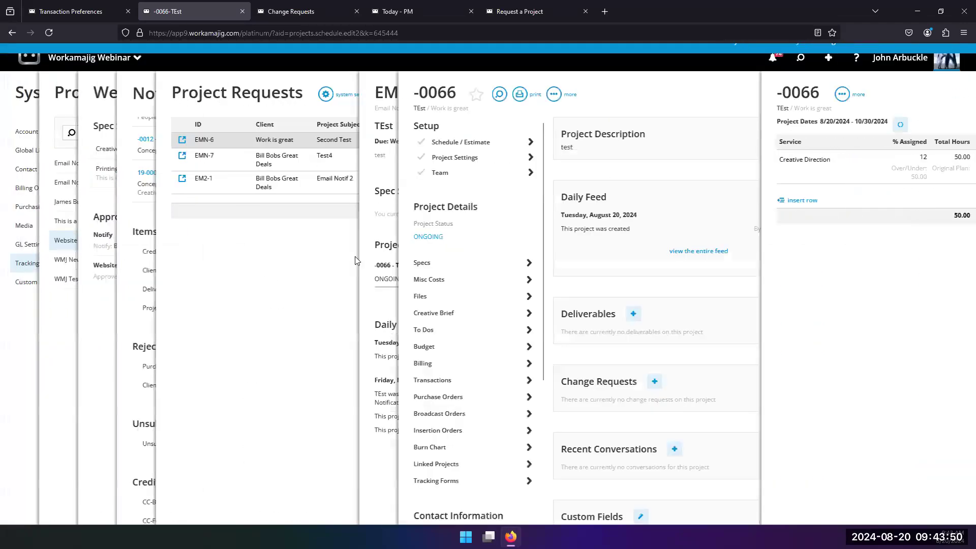
Return to the Website project request definition and view its Creative Brief spec sheet
click(503, 224)
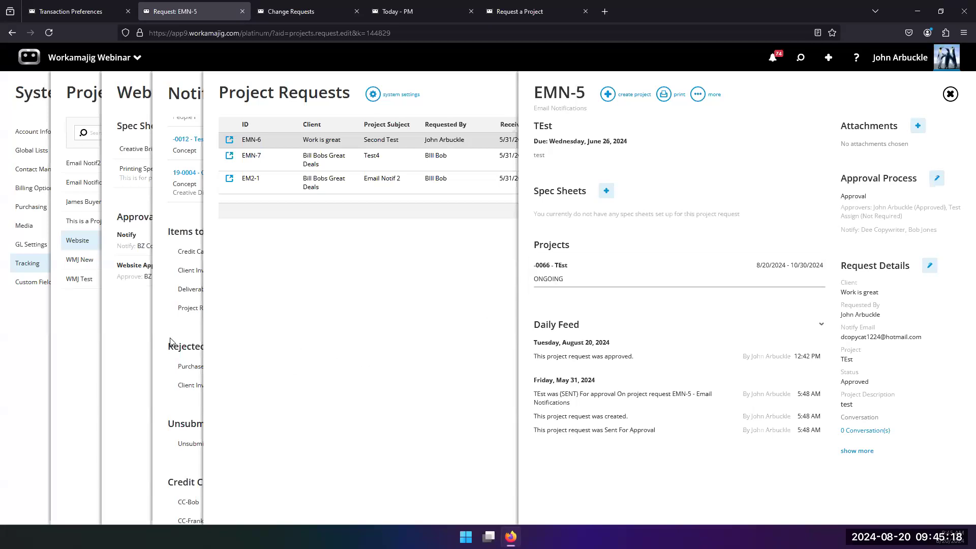
click(185, 333)
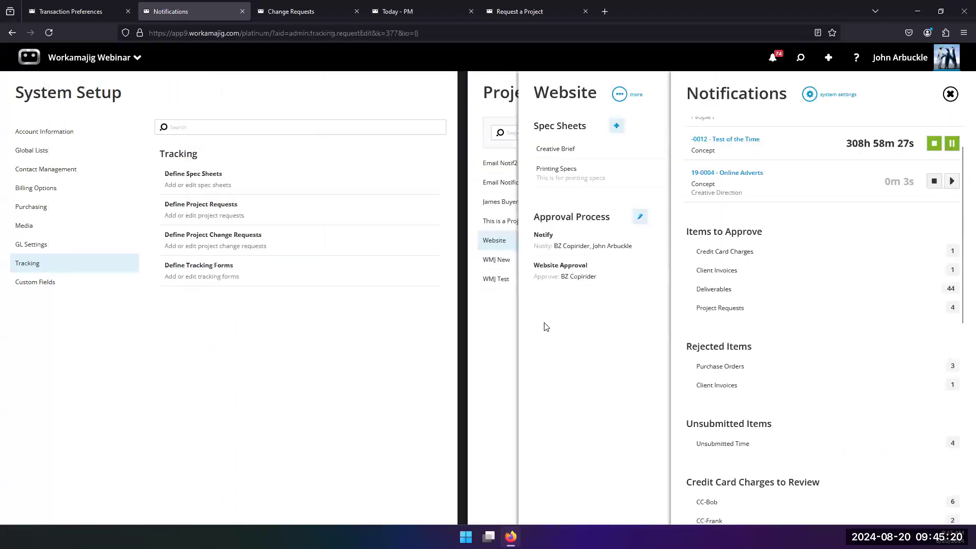
click(605, 326)
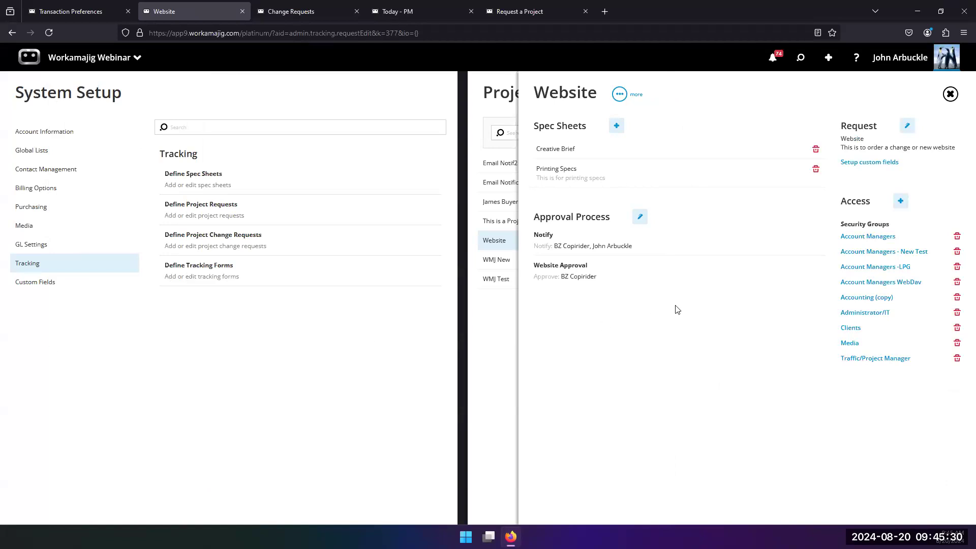
click(566, 151)
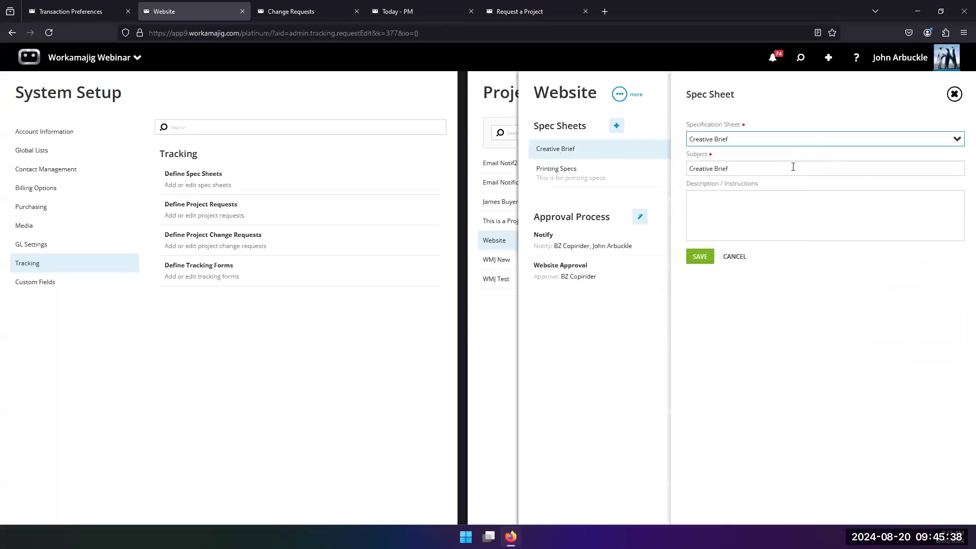
click(628, 333)
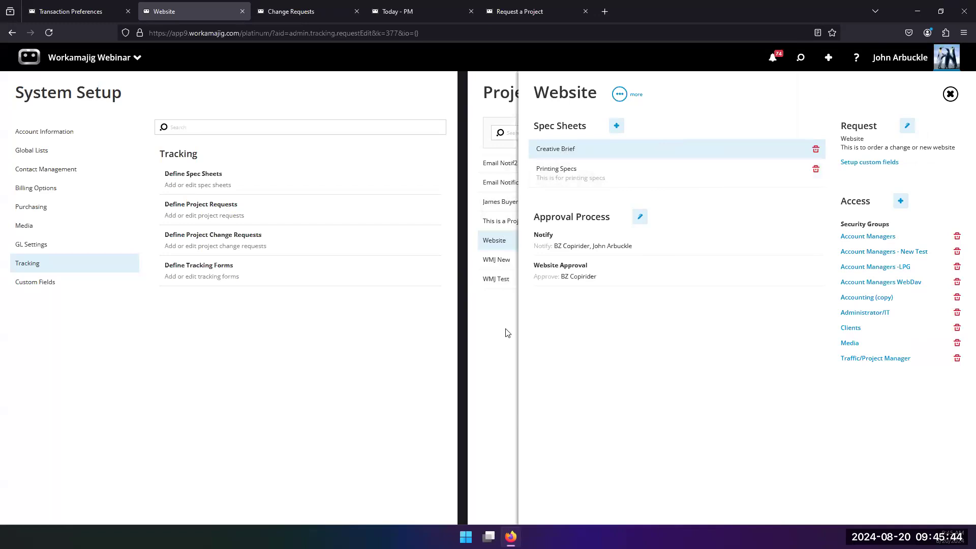
Preview the new Website project request form, then close it to return to the request definition
click(828, 57)
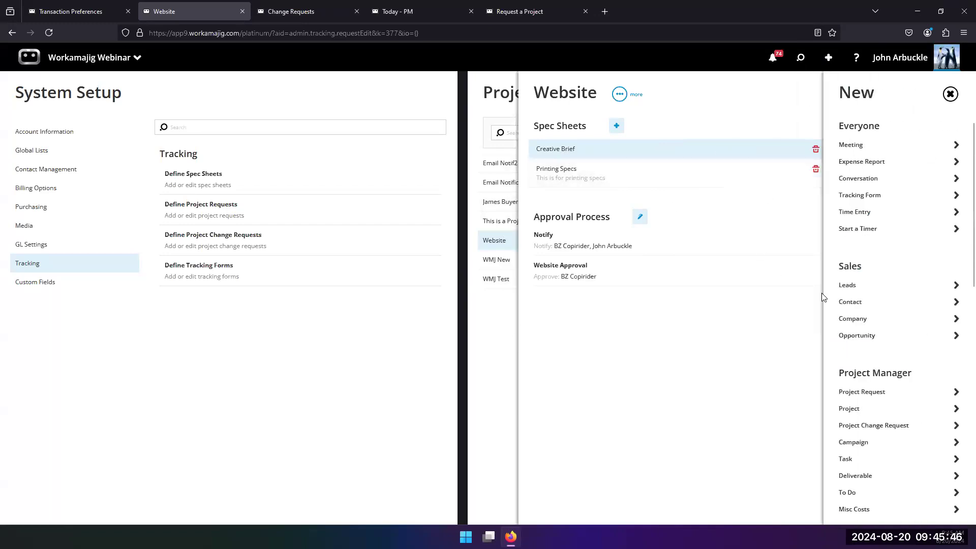
scroll(834, 361, down, 2)
click(844, 341)
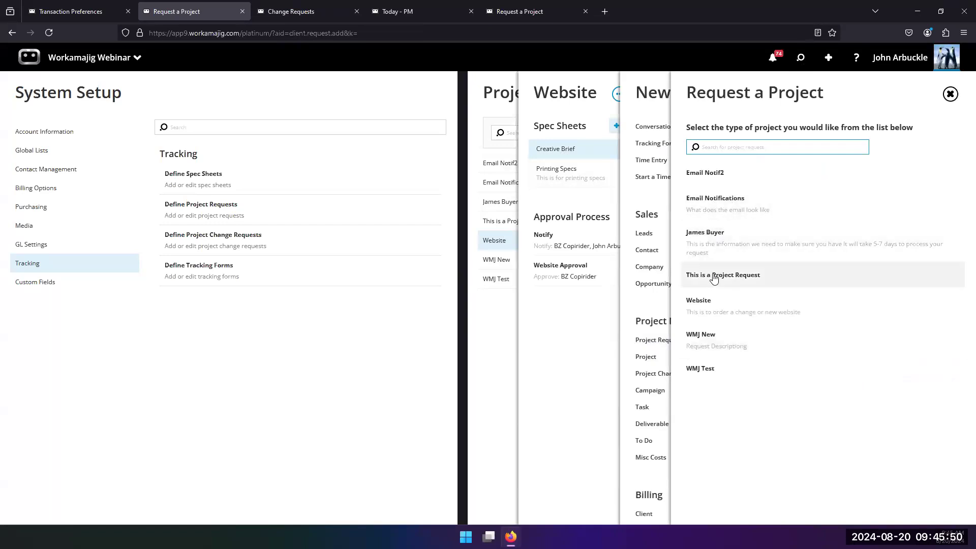
click(699, 304)
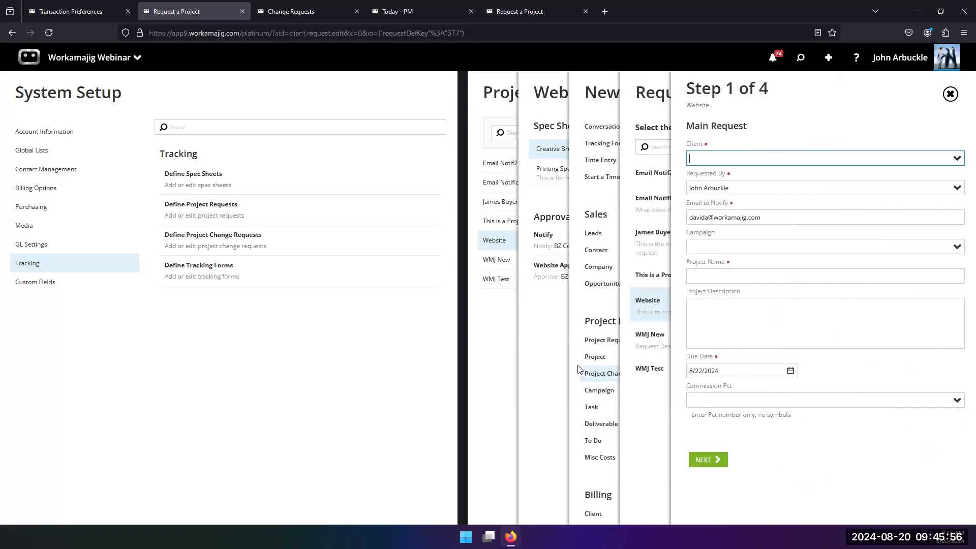
click(538, 337)
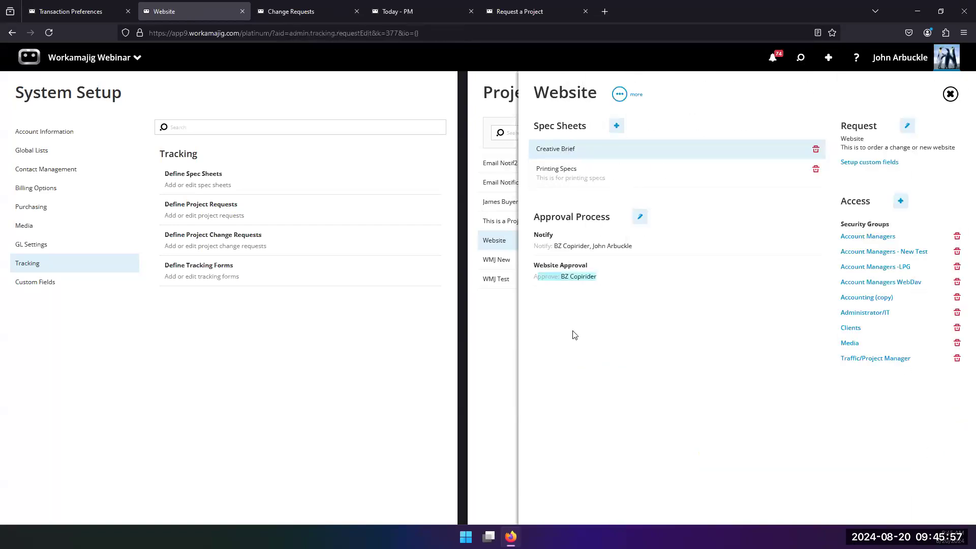
Add the processing-time note field to the Website request's custom field layout
click(859, 169)
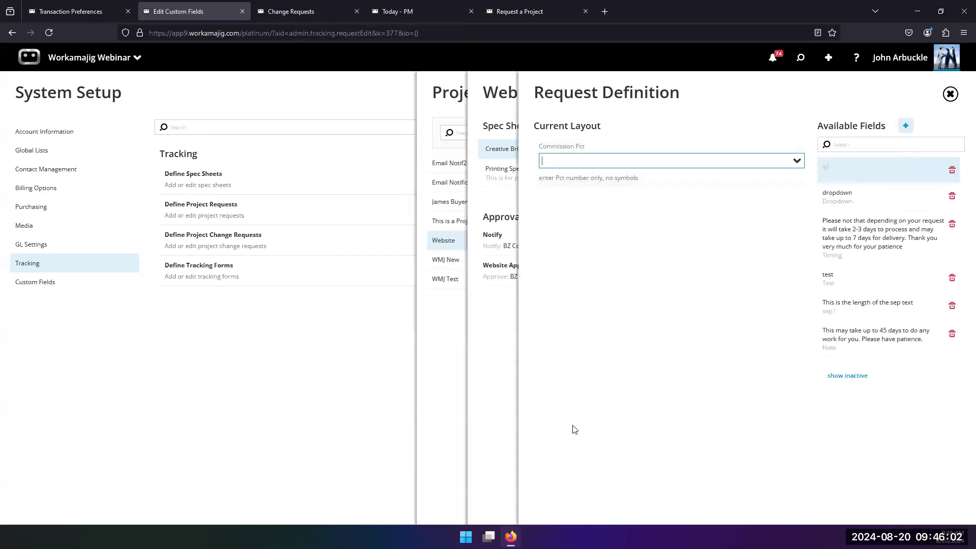
drag(864, 243, 600, 193)
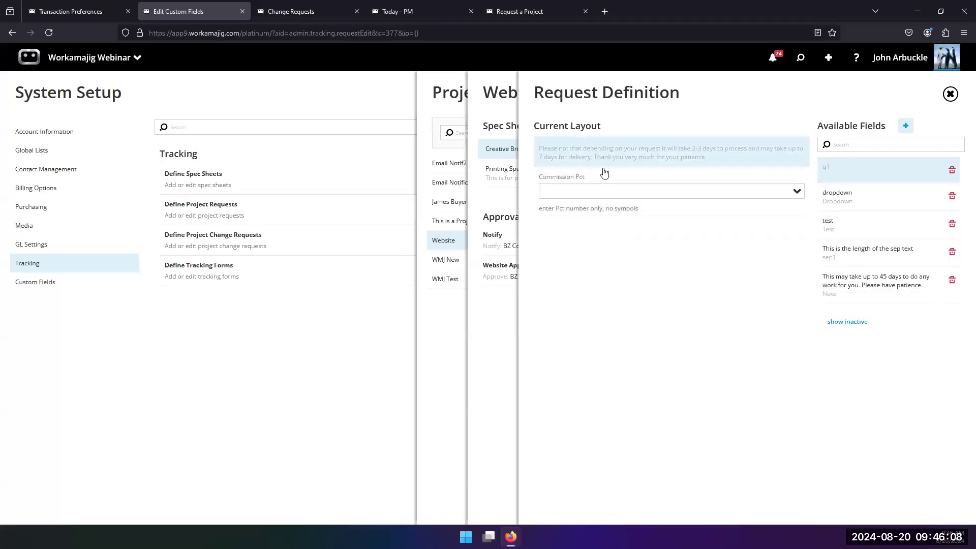
click(507, 335)
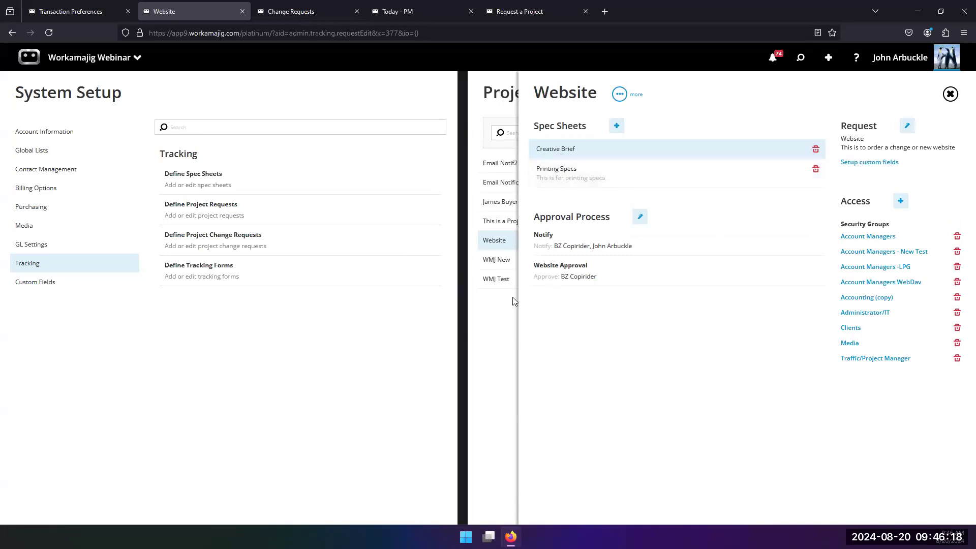
Open the Creative Brief spec sheet definition to review its layout, then close it
click(503, 319)
click(267, 350)
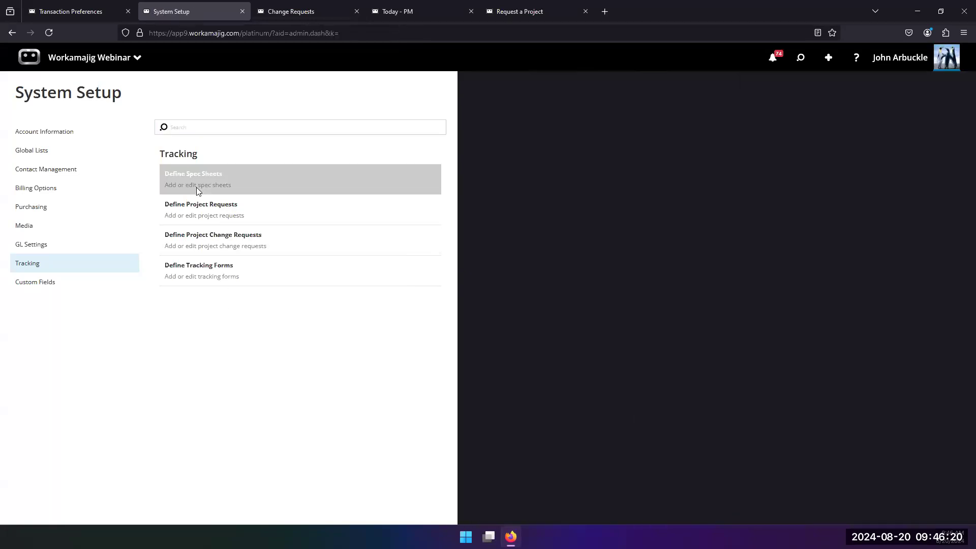
click(197, 188)
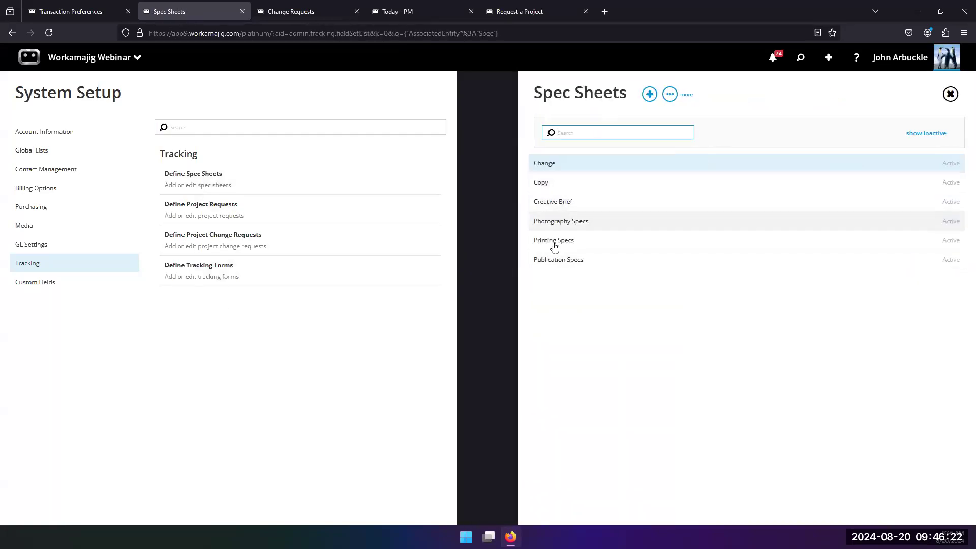
click(558, 203)
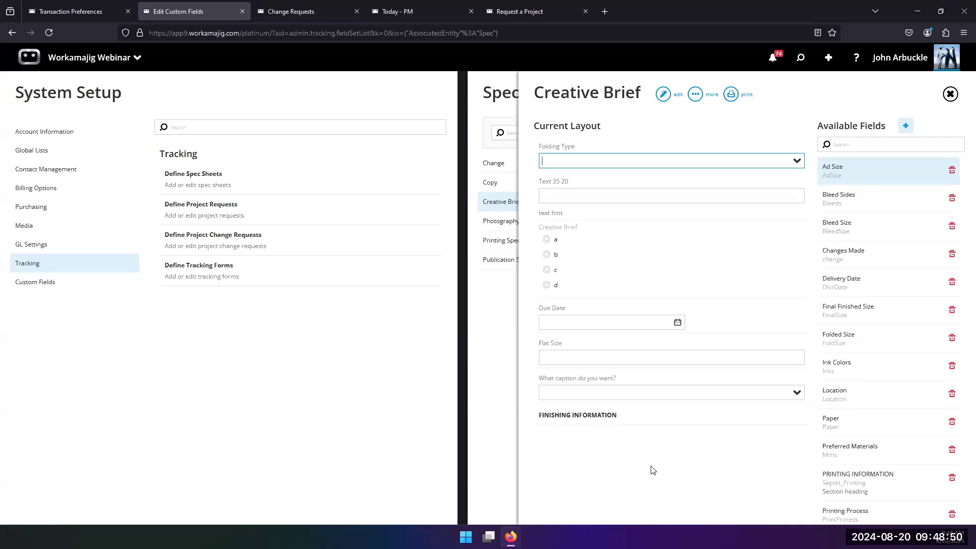
click(509, 311)
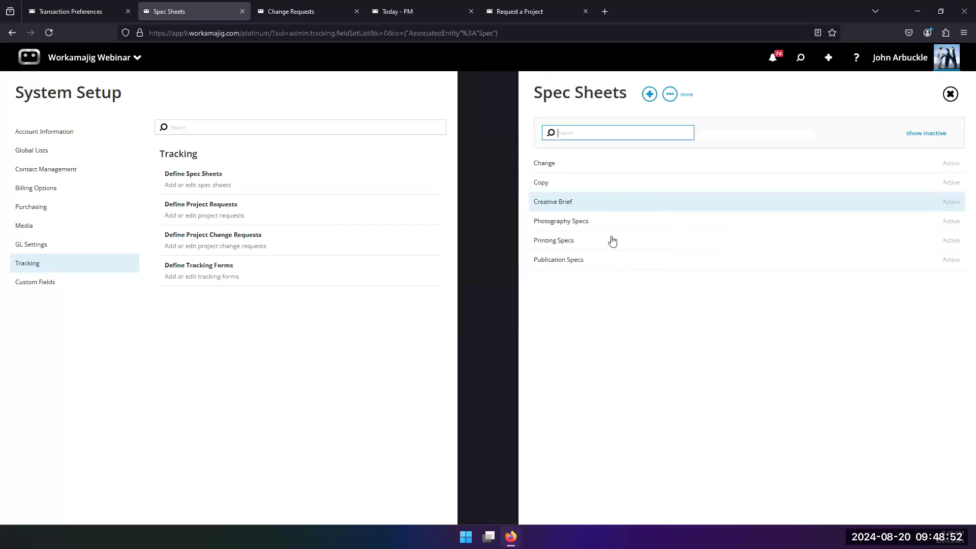
Add the Photography Specs spec sheet to the Website project request definition
click(240, 218)
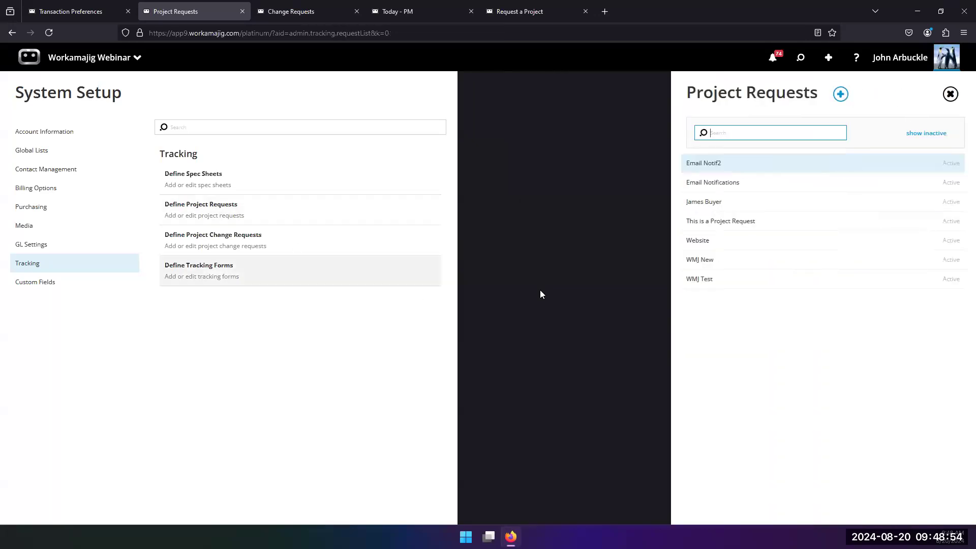
click(707, 242)
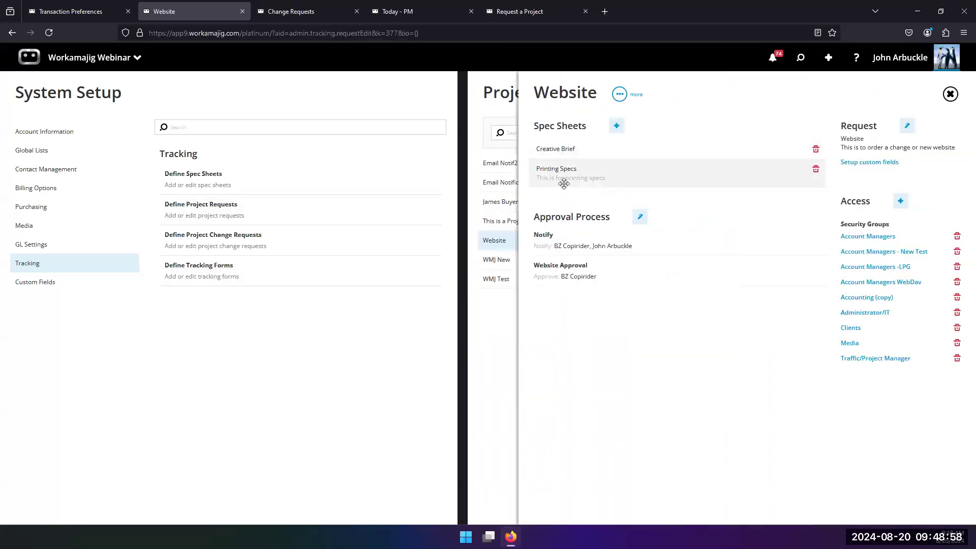
click(614, 129)
click(960, 139)
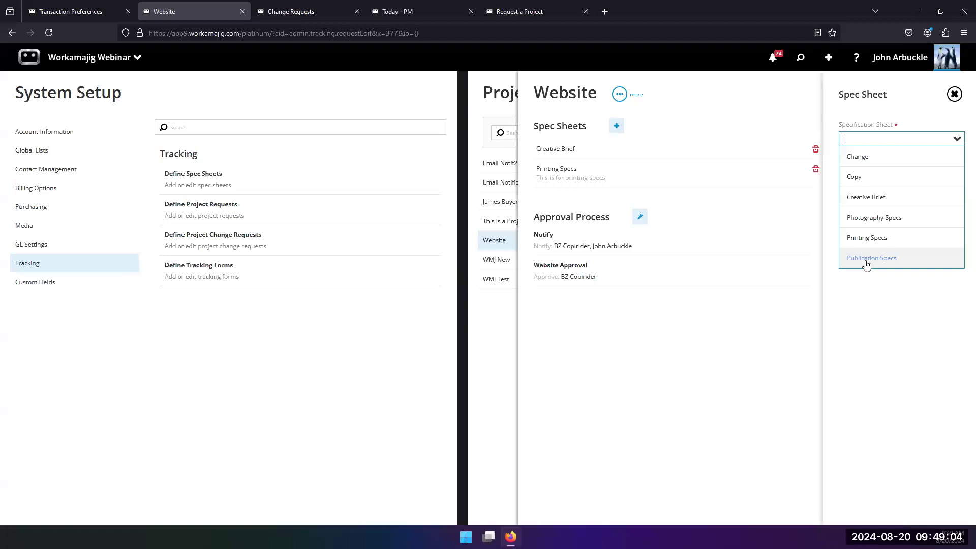
click(870, 218)
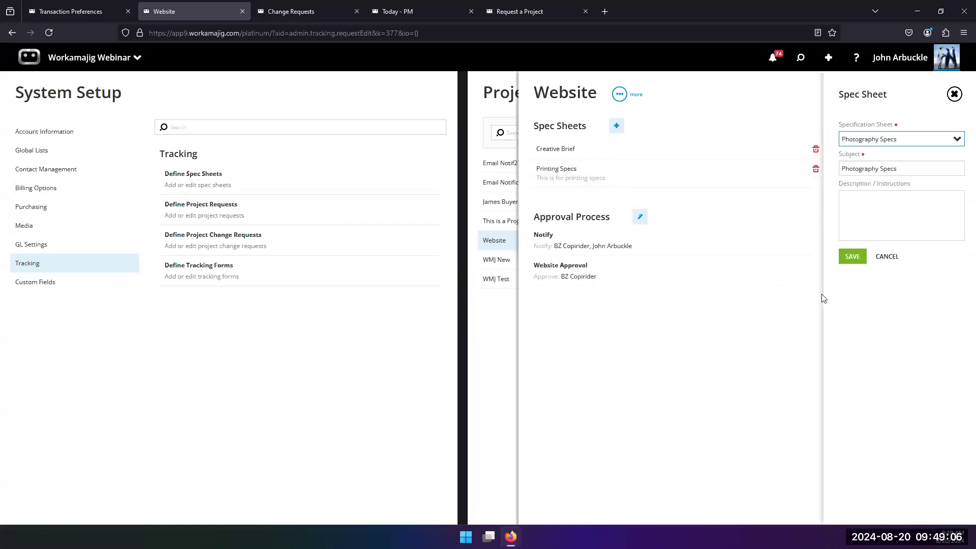
click(852, 257)
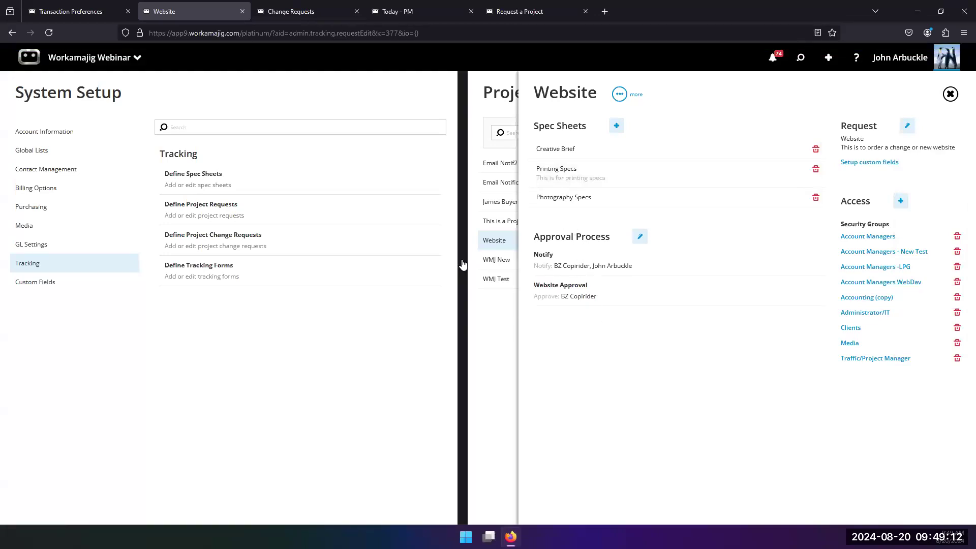
Open request EM2-1 from pending approvals and attach a Publication Specs spec sheet to it
click(773, 57)
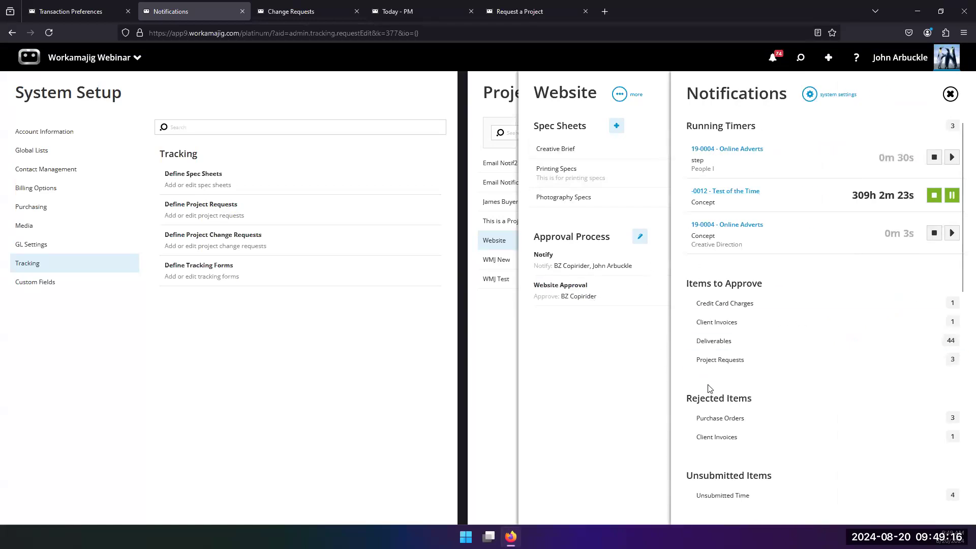
click(717, 360)
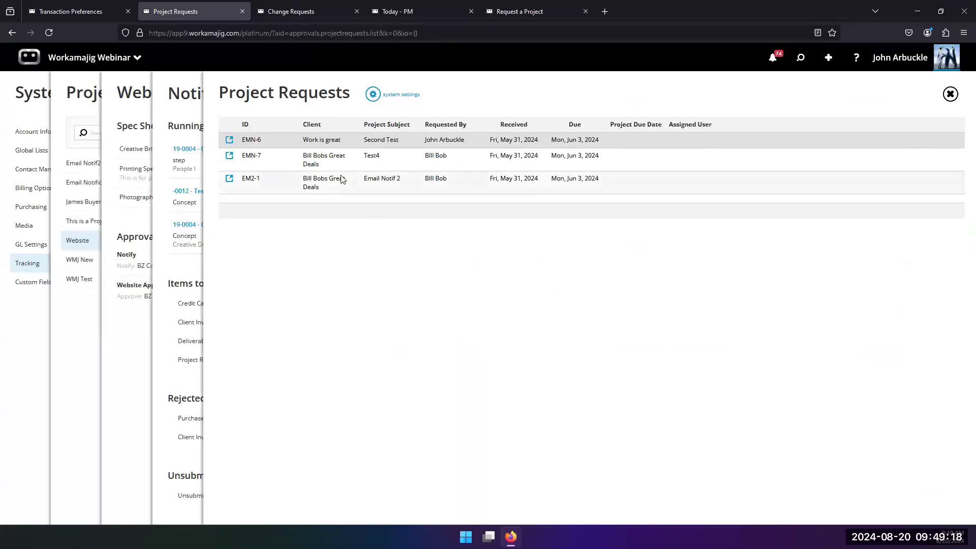
click(342, 183)
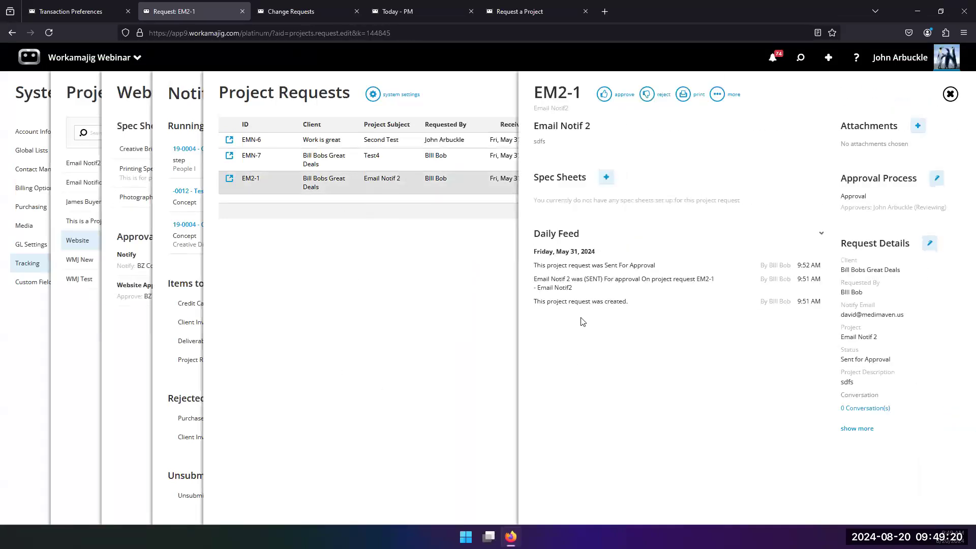
click(606, 177)
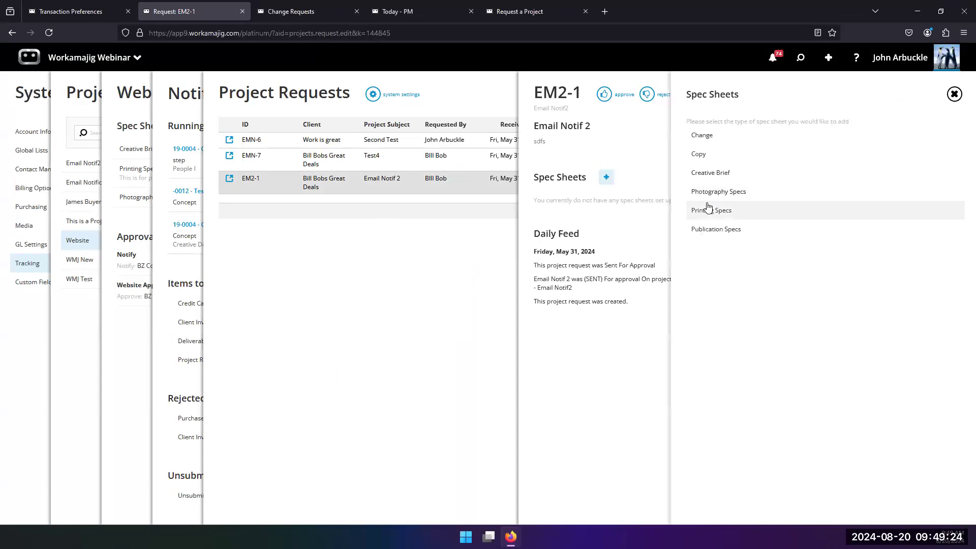
click(706, 229)
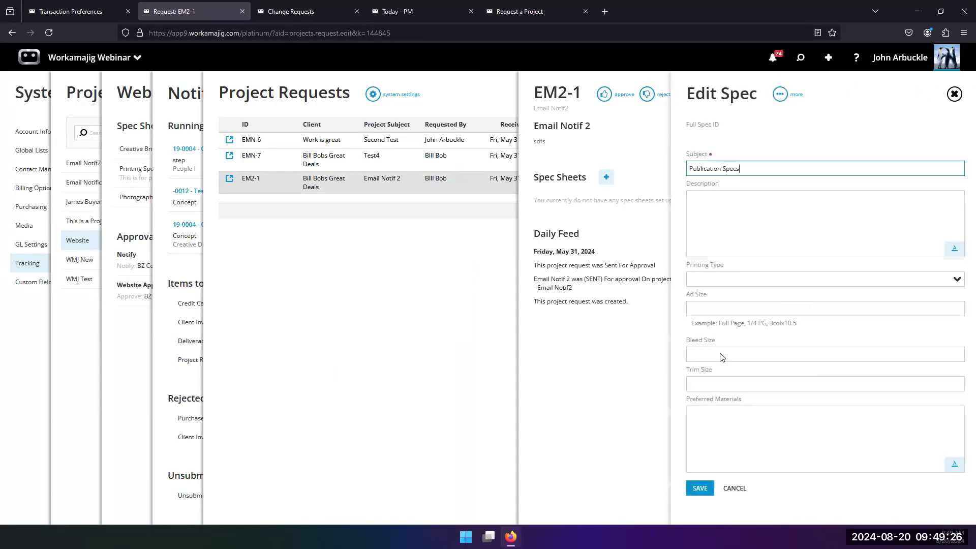
click(700, 489)
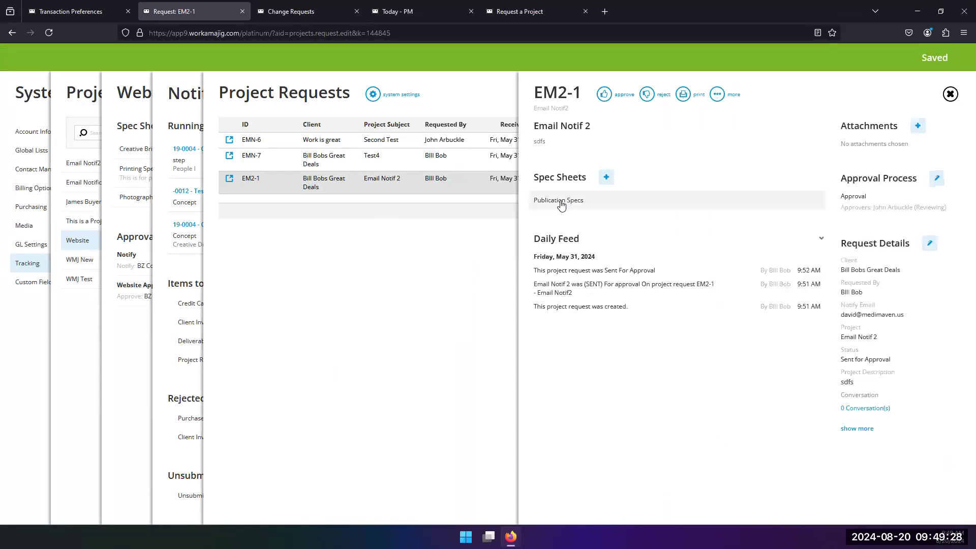
click(562, 202)
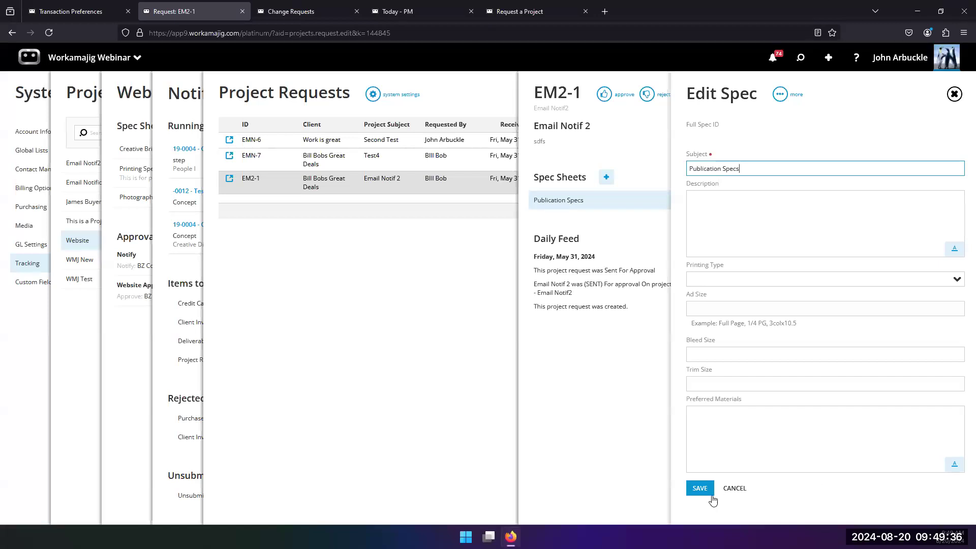
click(733, 490)
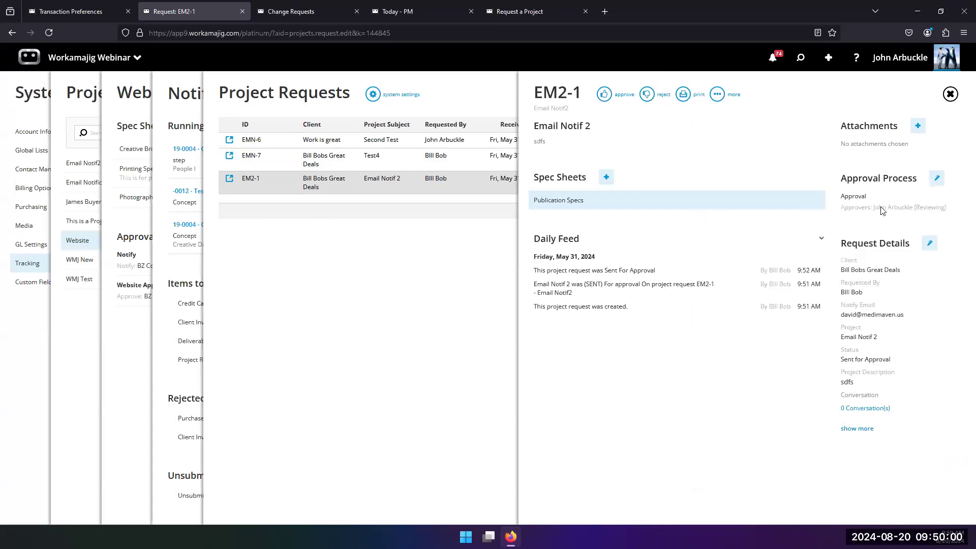
Add an approval step named "Next in line" to request EM2-1's approval process
click(937, 178)
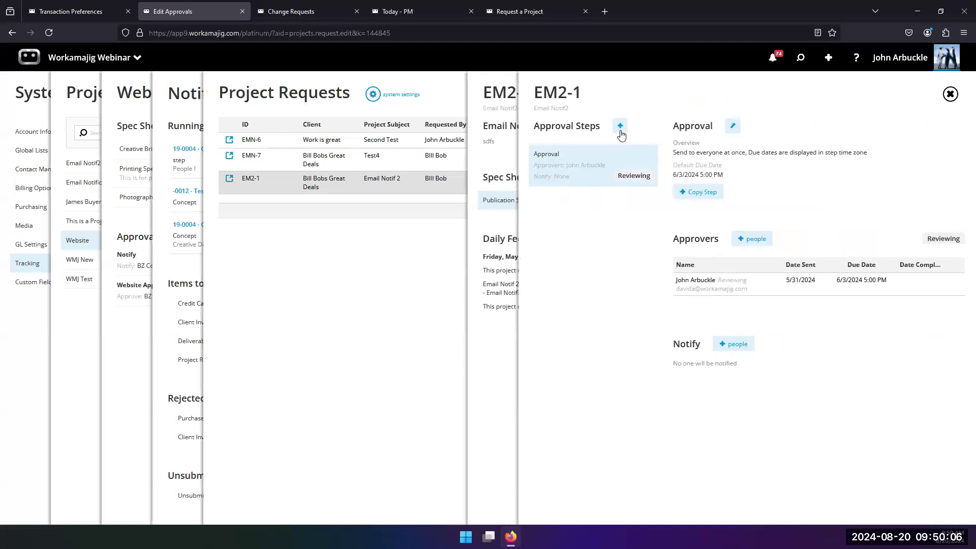
click(620, 127)
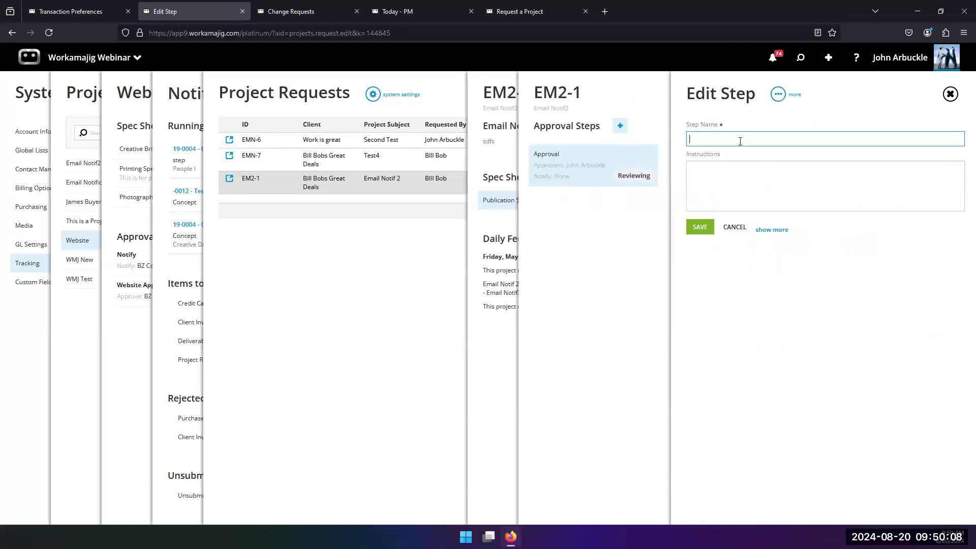
text(Ns)
key(BackSpace)
text(ext in line)
click(700, 227)
click(569, 217)
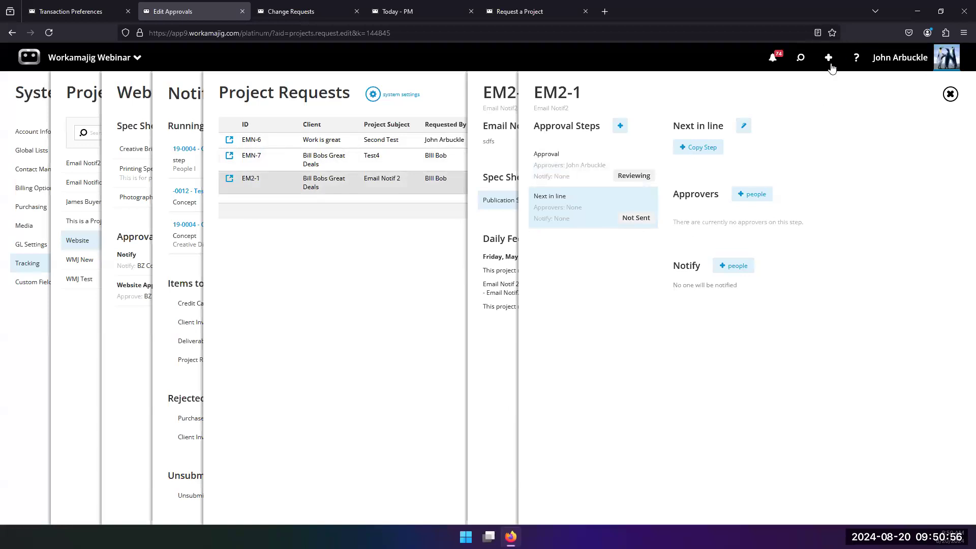
Open the recent project -0066 from search, then close it
click(801, 59)
click(769, 125)
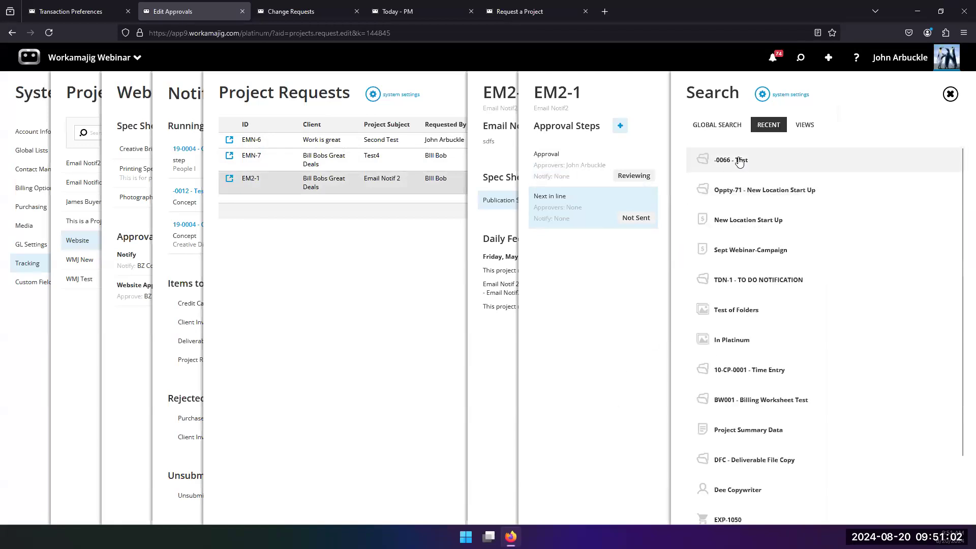
click(740, 161)
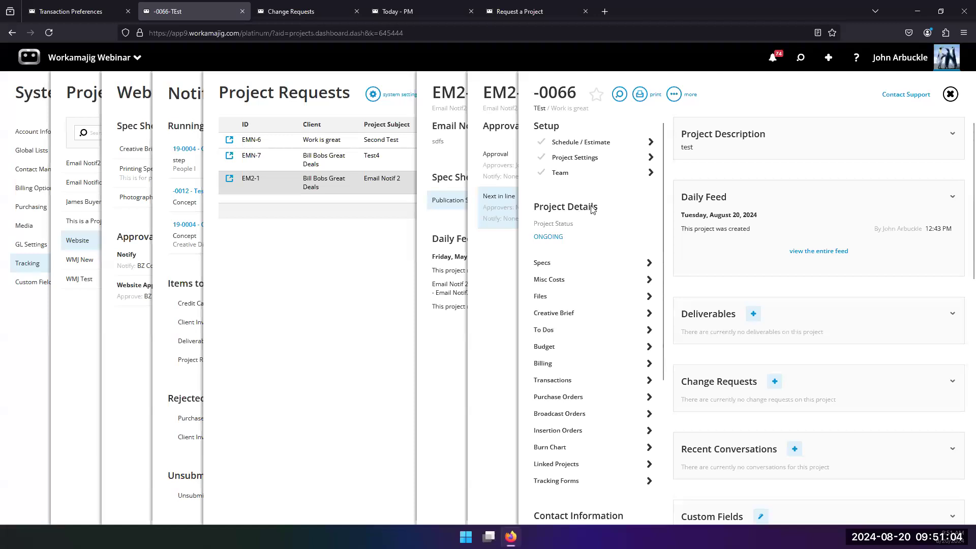
click(501, 294)
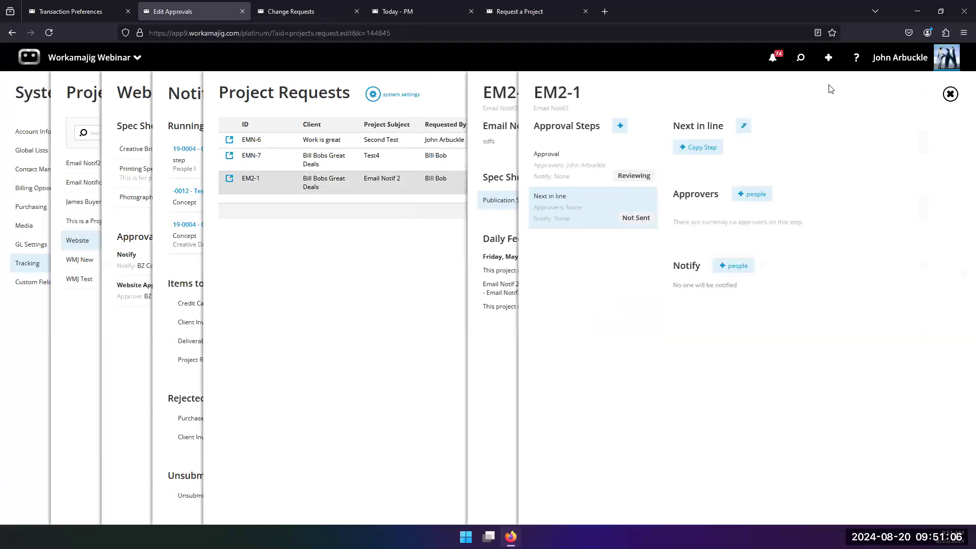
Open opportunity Oppty-71 - New Location Start Up from the recent search list
click(801, 58)
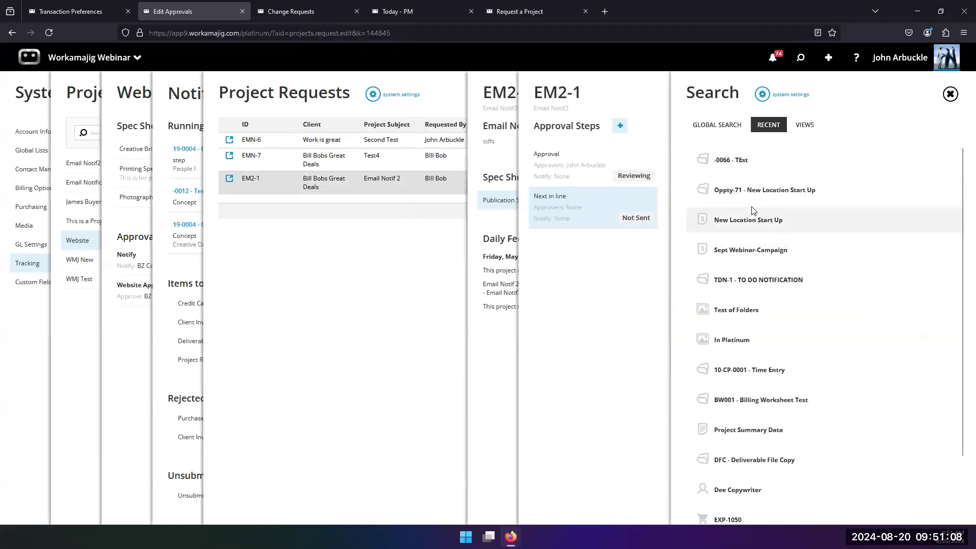
click(740, 195)
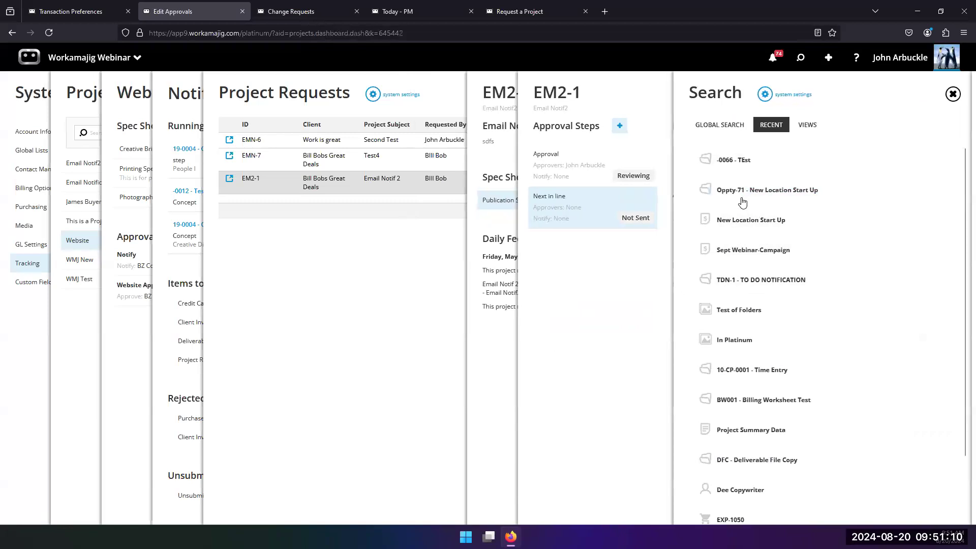
scroll(549, 366, down, 2)
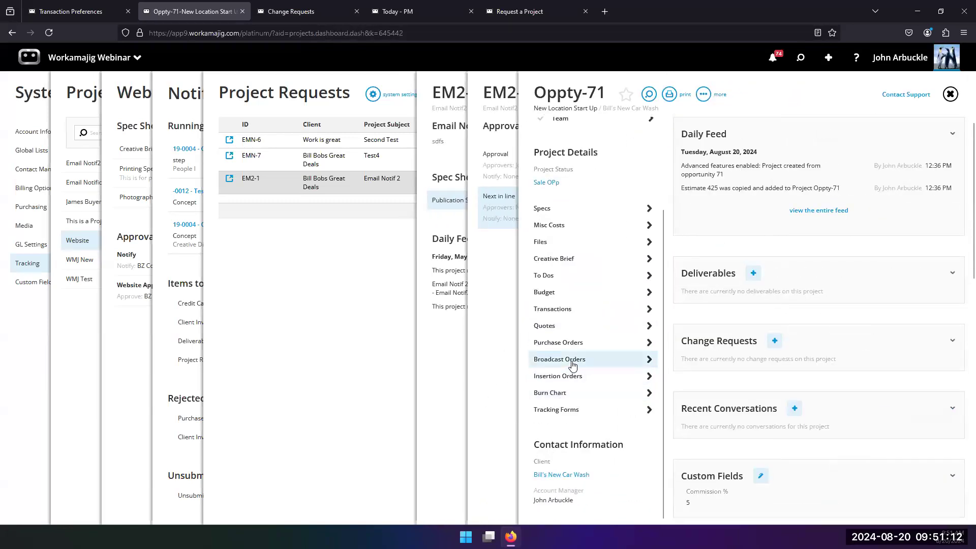
scroll(573, 374, up, 2)
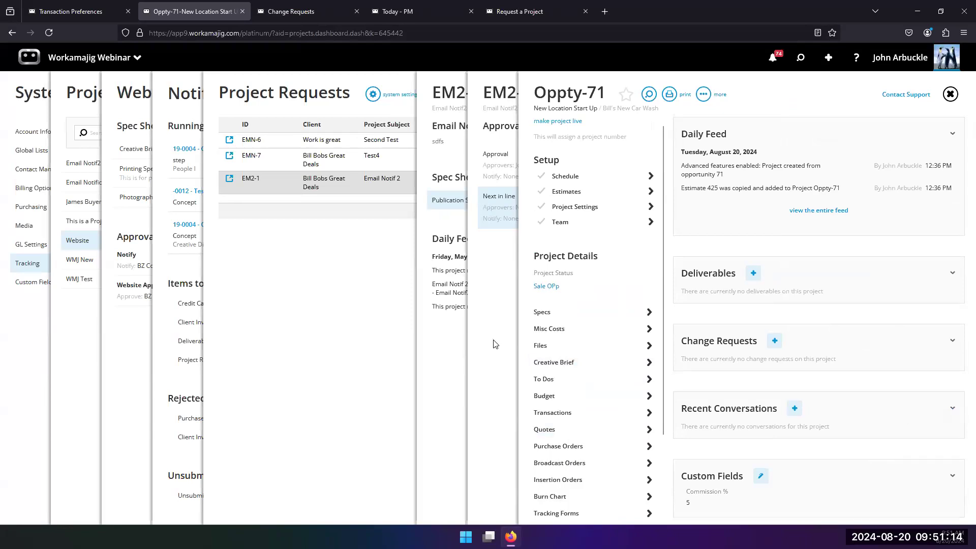
Make the opportunity a live project, filling the Required custom field with "sdfsfsdf" before saving
click(556, 122)
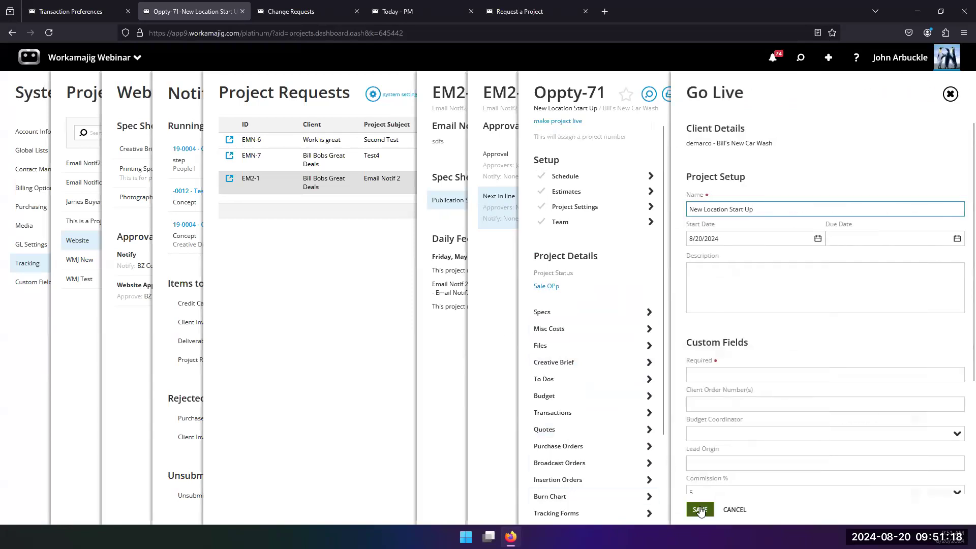
click(701, 510)
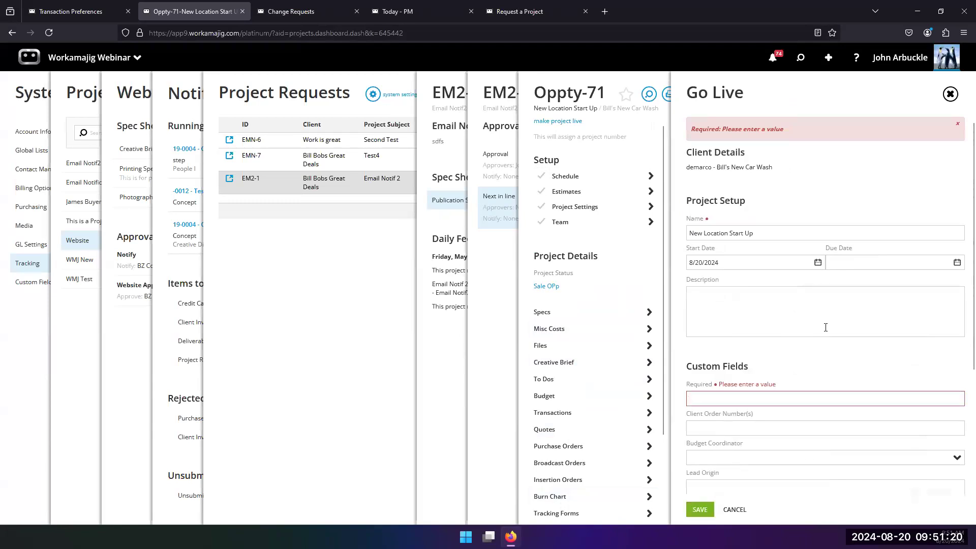
scroll(825, 328, down, 3)
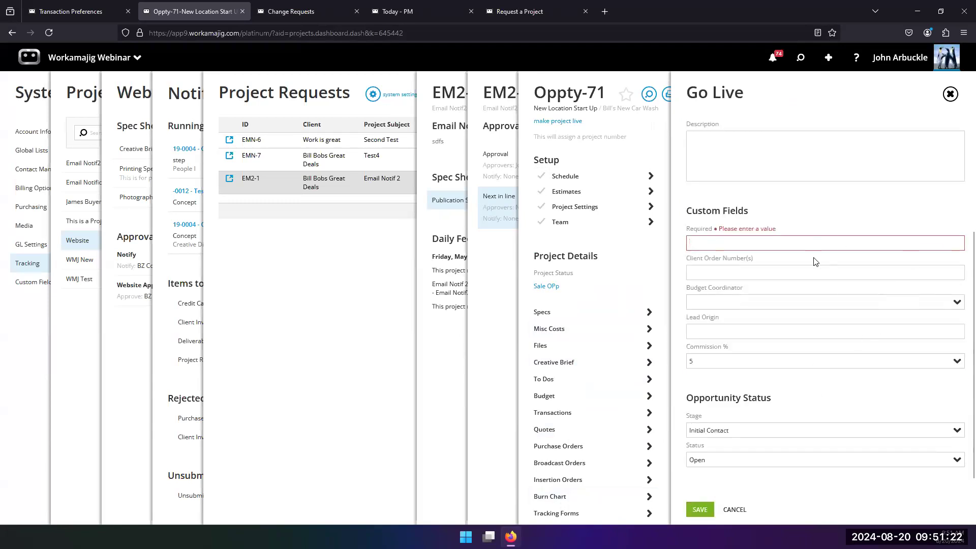
text(sdfsfsdf)
click(700, 509)
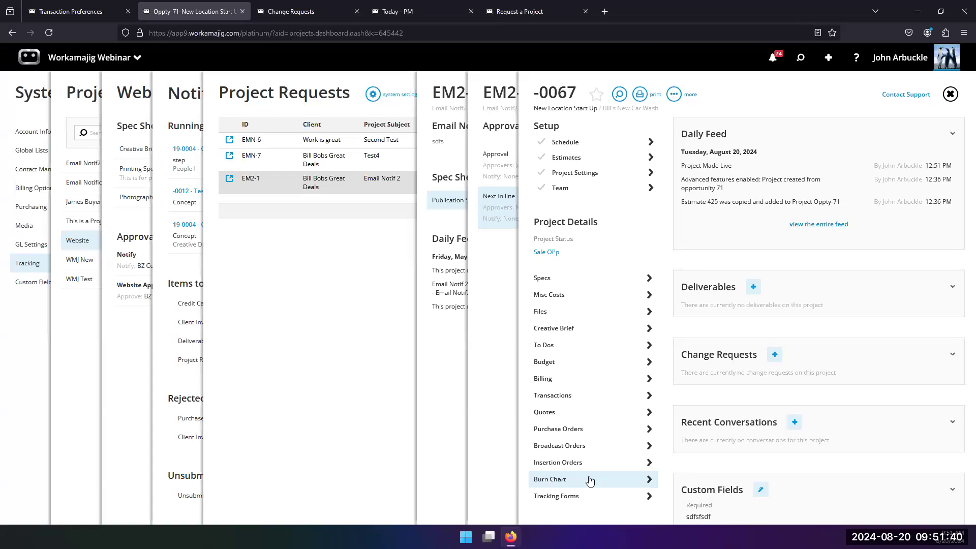
Open estimate Template-Collateral and enter Art & Creative Design hours: 2 on 1.1 Concept and 3 on 1.2 Copy
click(607, 158)
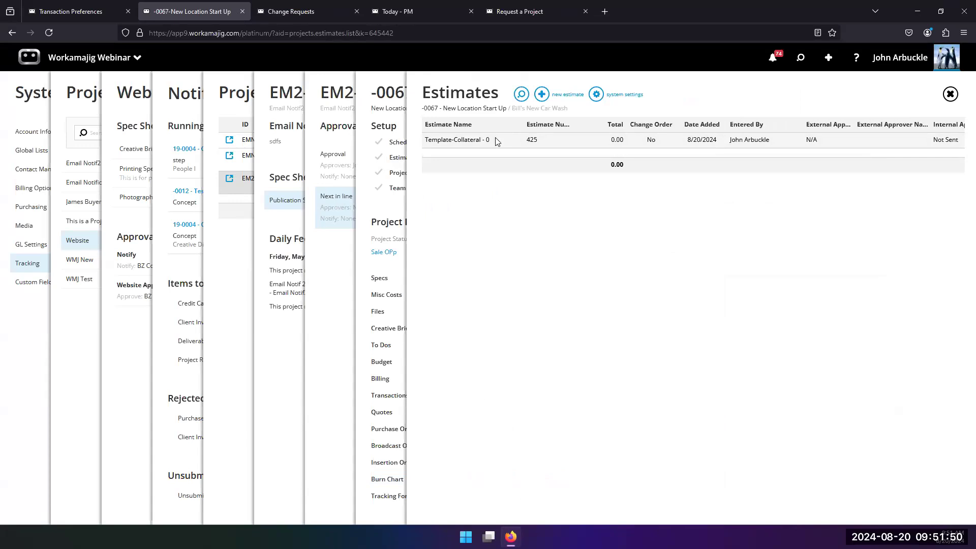
double_click(523, 140)
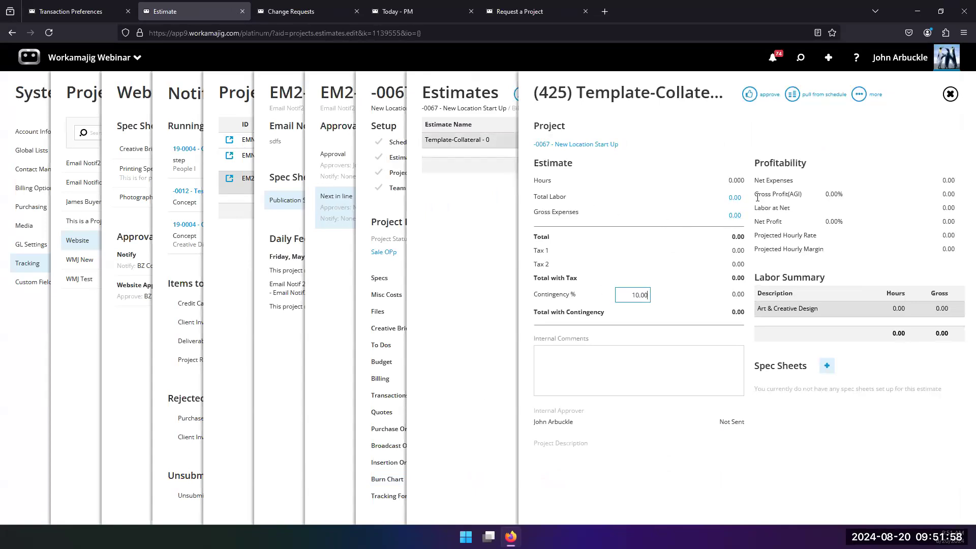
click(735, 199)
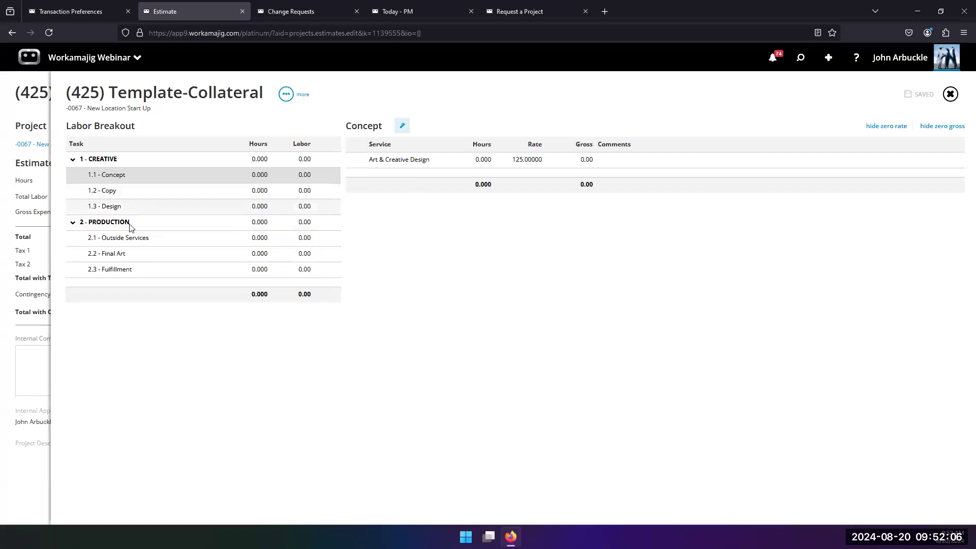
click(475, 164)
text(2)
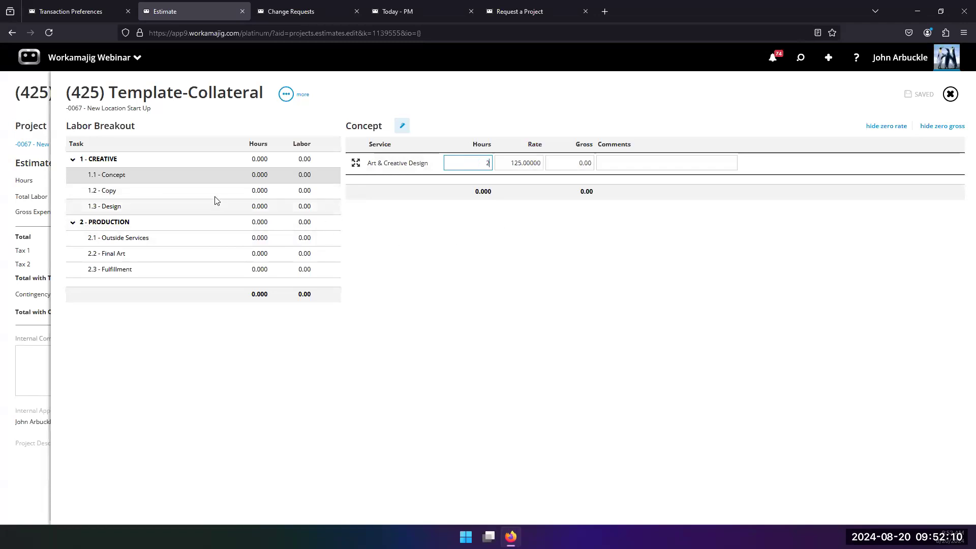
click(188, 195)
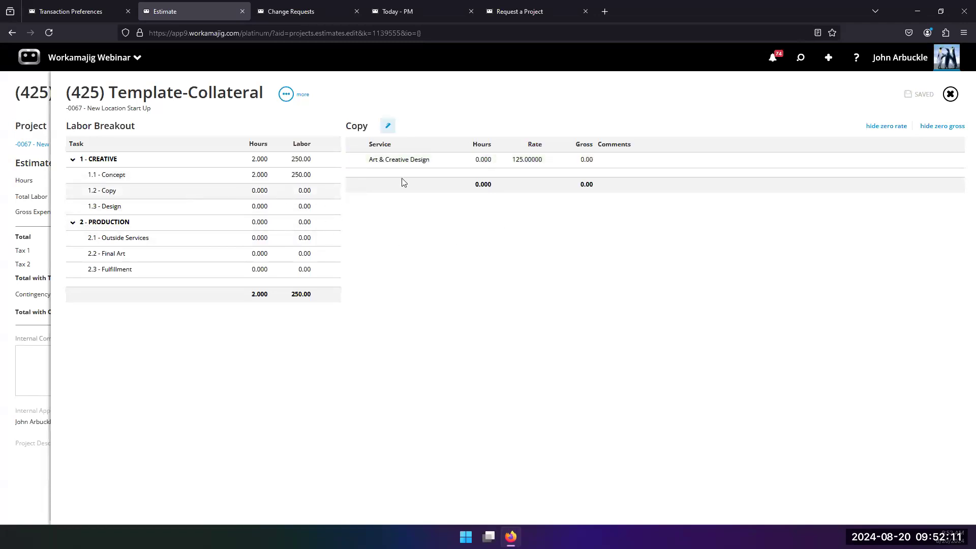
click(474, 165)
text(3)
click(472, 221)
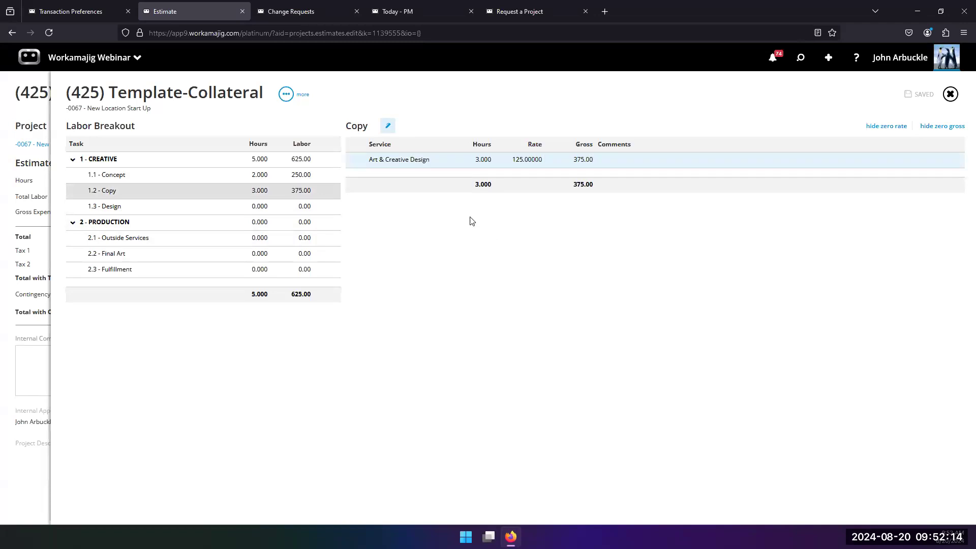
Add the Graphic Design and Proofreading services to the estimate's labor rates
click(286, 95)
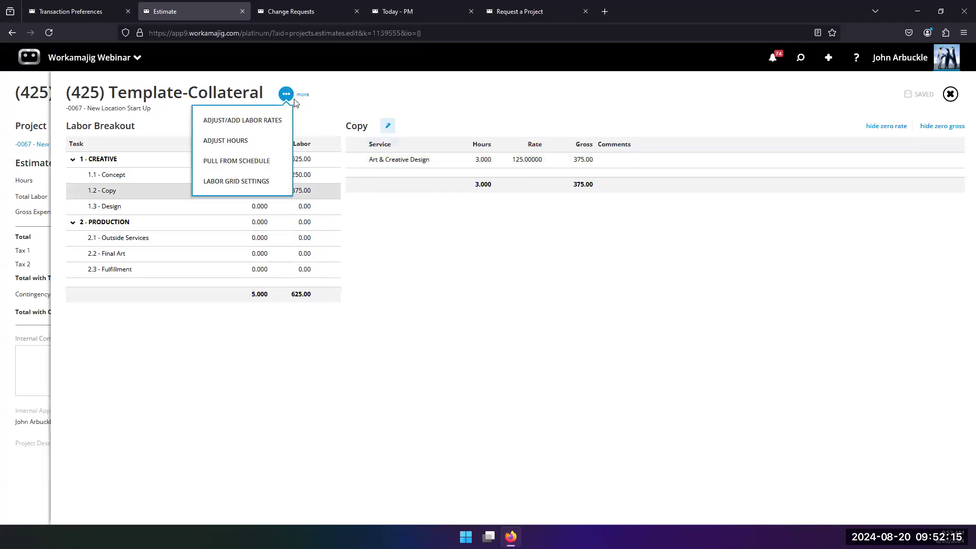
click(279, 122)
click(655, 98)
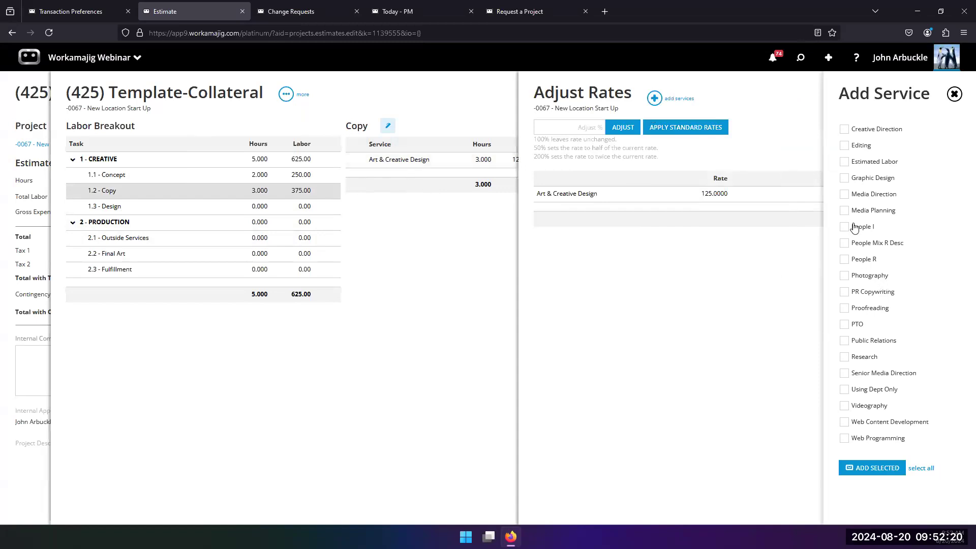
click(845, 178)
click(844, 308)
click(860, 468)
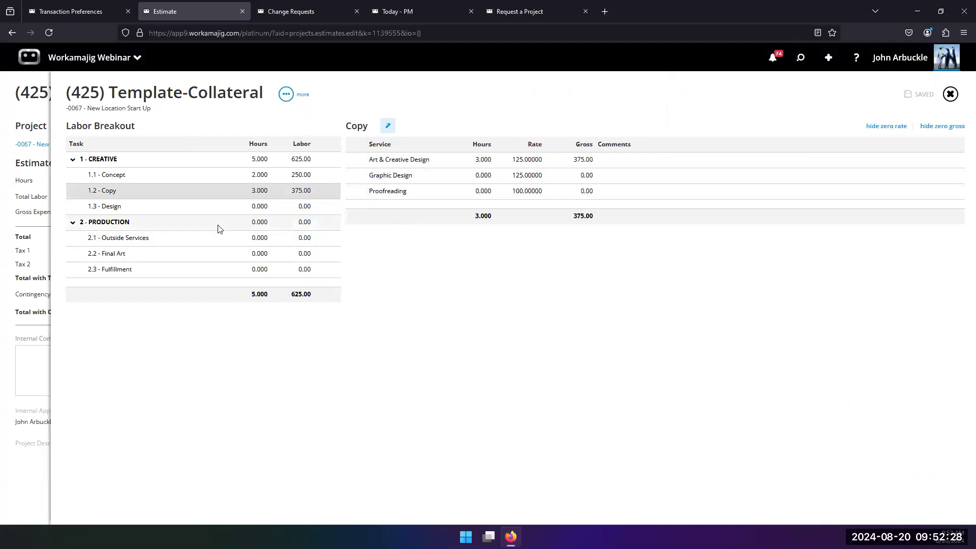
Enter 2 hours of Graphic Design on the 1.3 Design task
click(205, 207)
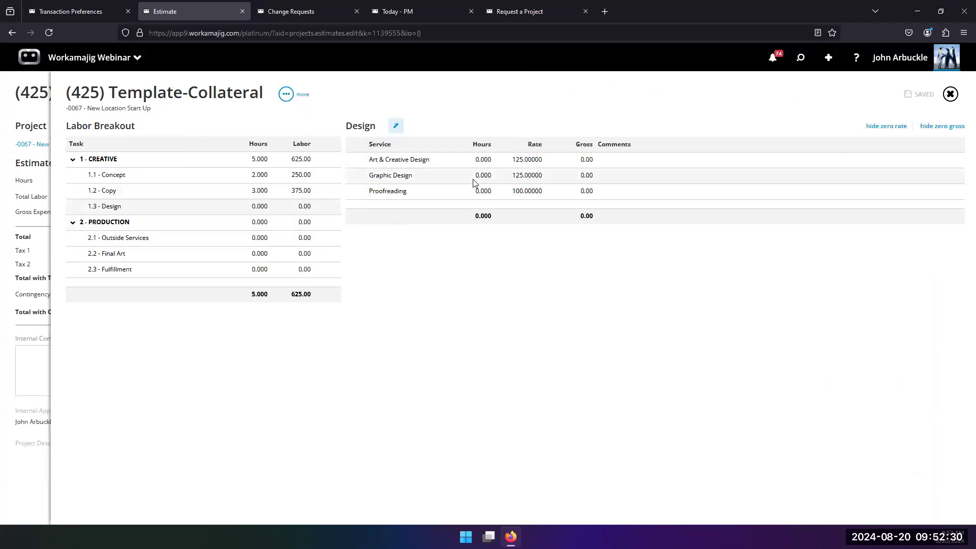
click(491, 175)
text(2)
key(Return)
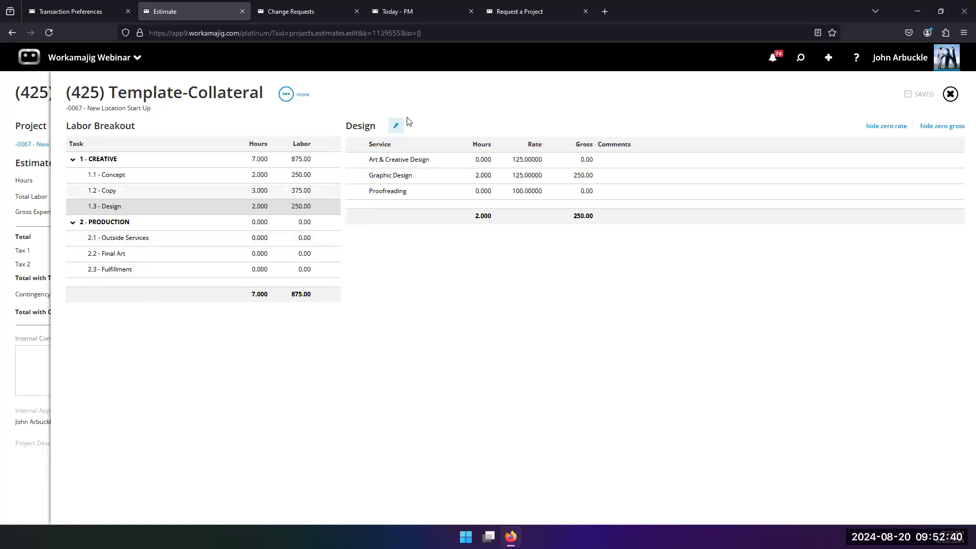
Add an estimate expense on task 1.3 Design for the Media-TV Spot item with a net amount of 200
click(13, 179)
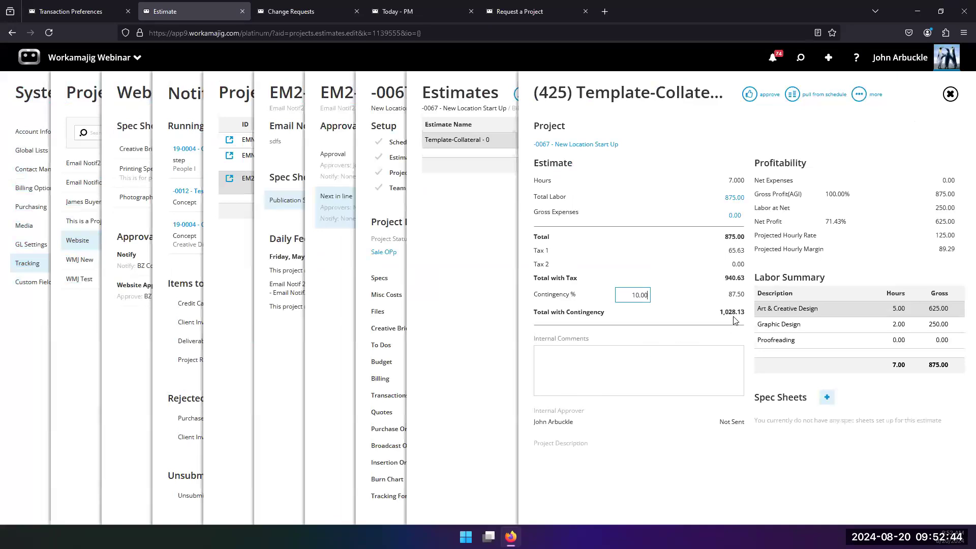
click(735, 216)
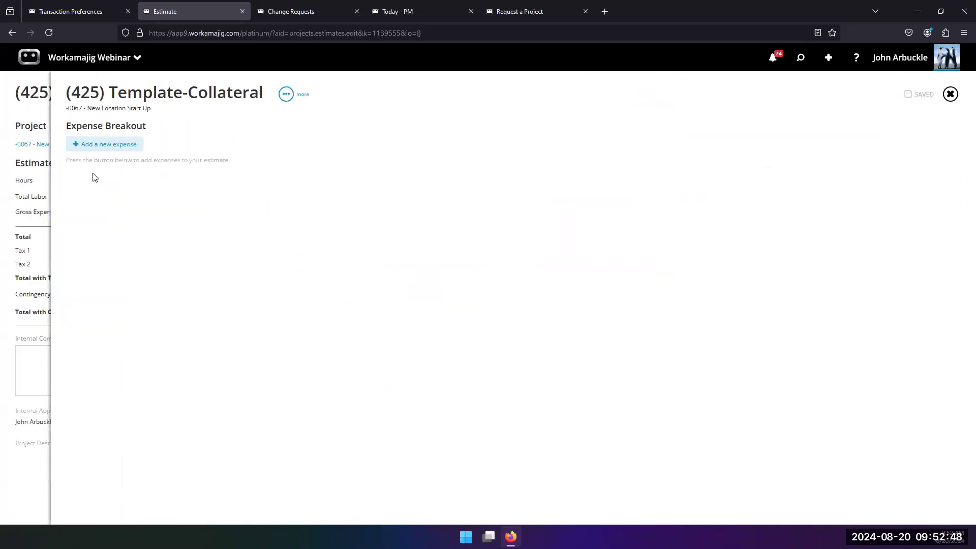
click(107, 142)
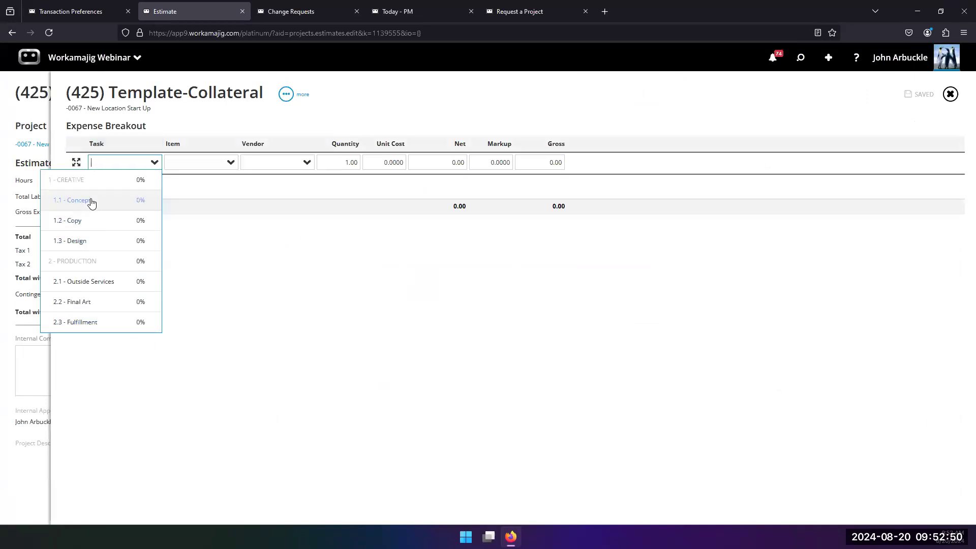
click(92, 243)
click(232, 163)
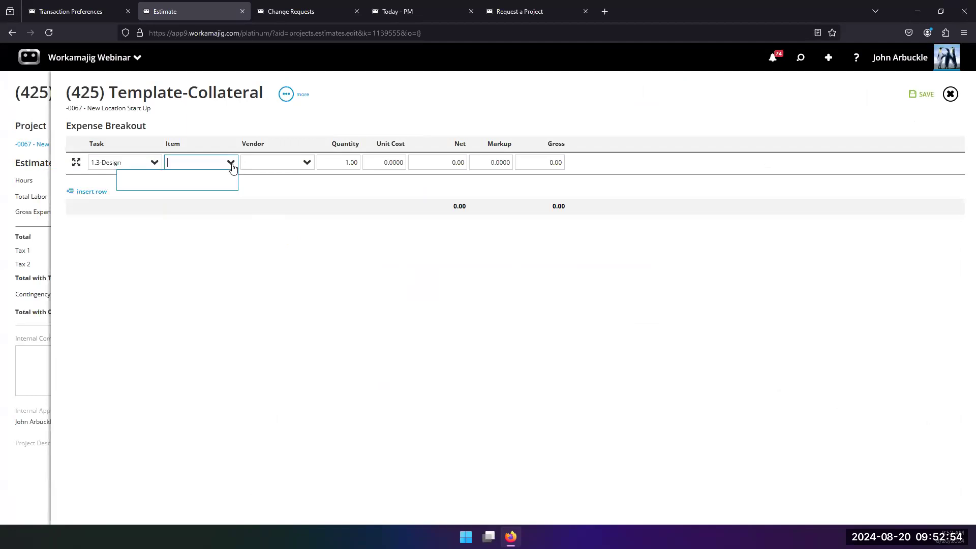
click(159, 320)
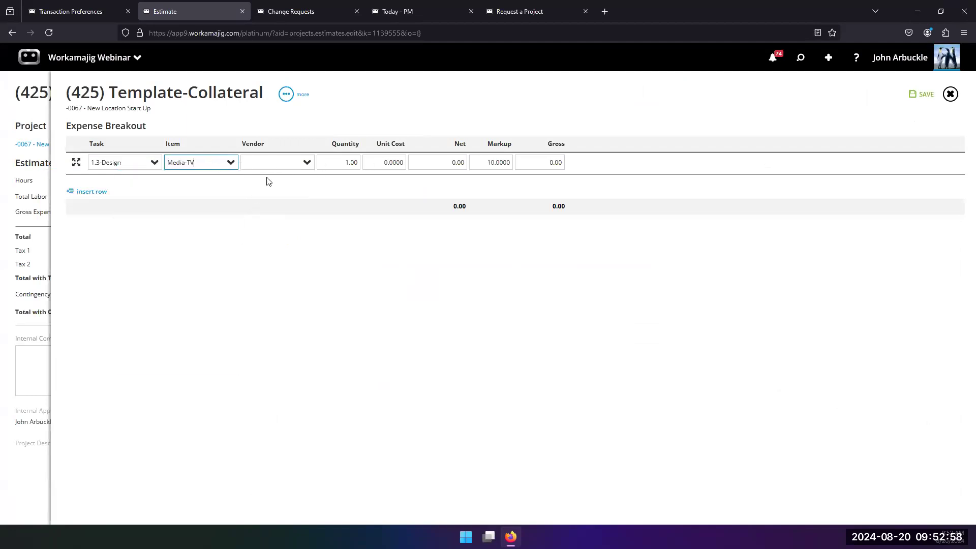
click(443, 163)
text(2)
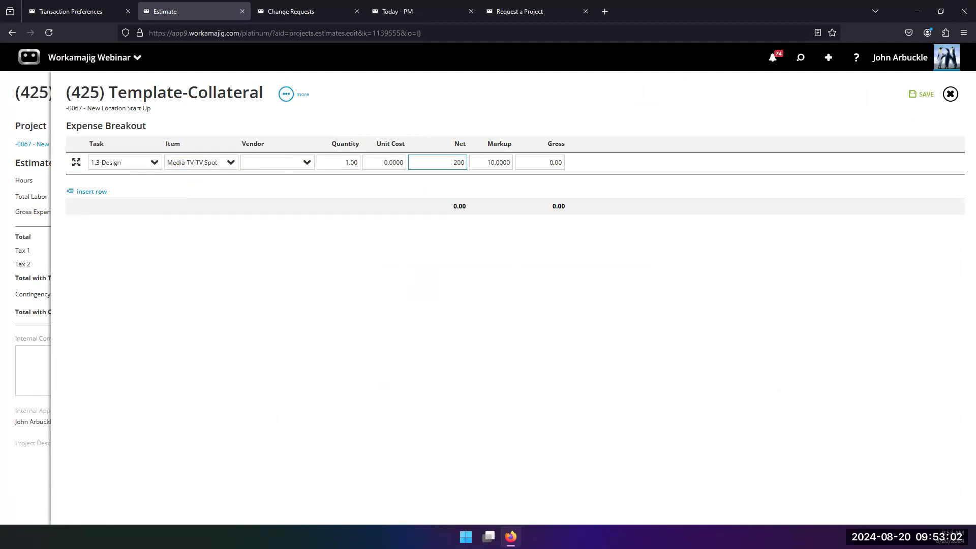
key(Return)
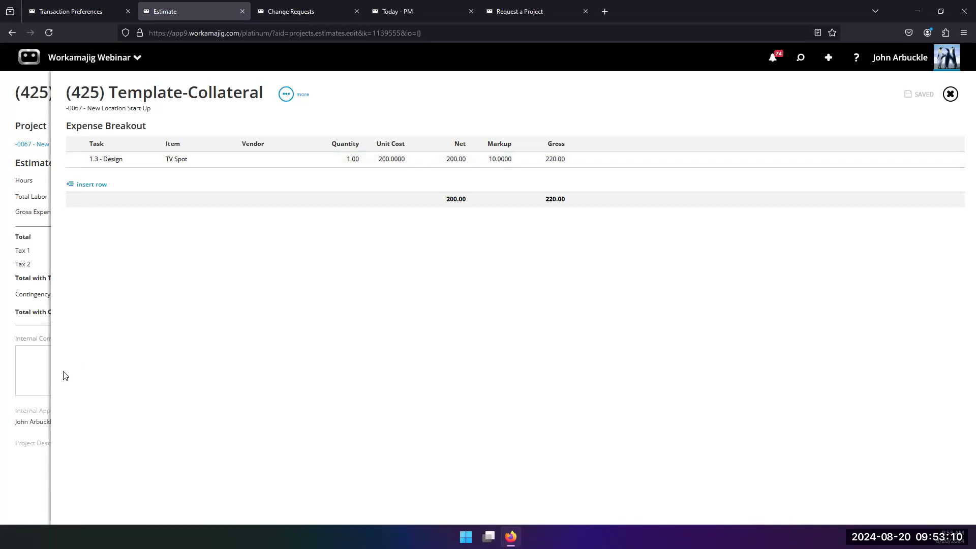
click(37, 375)
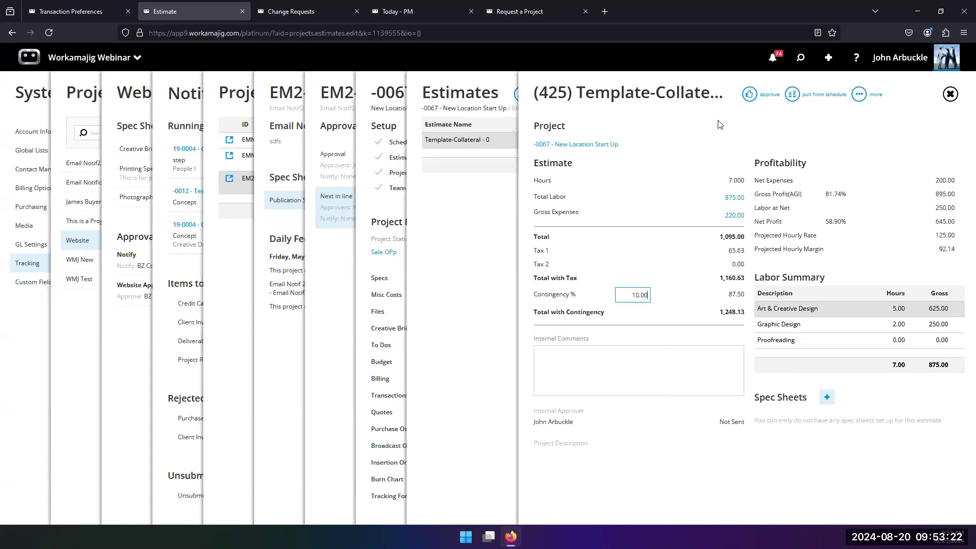
Review the estimate's settings alongside the Default Approver options in the estimates transaction preferences, then close the settings panel
click(857, 100)
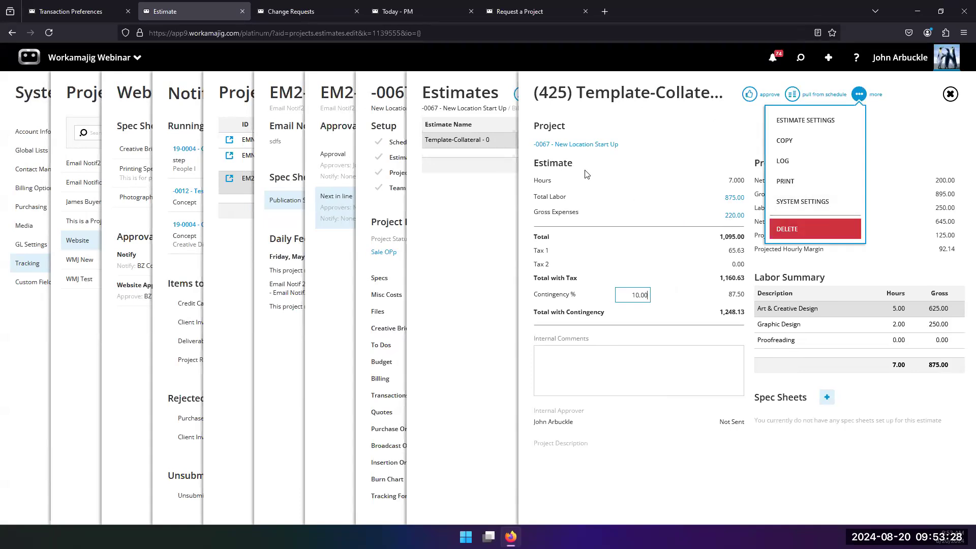
click(805, 120)
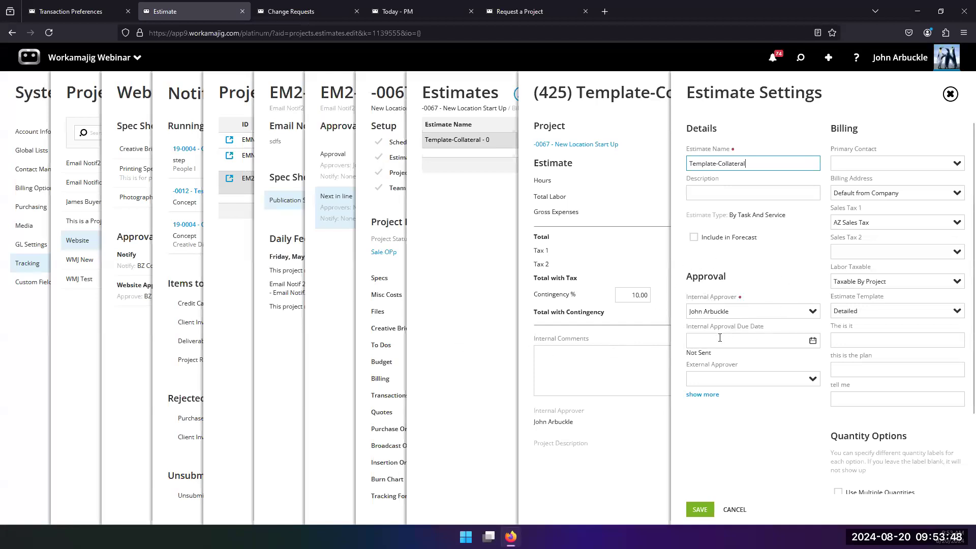
click(71, 12)
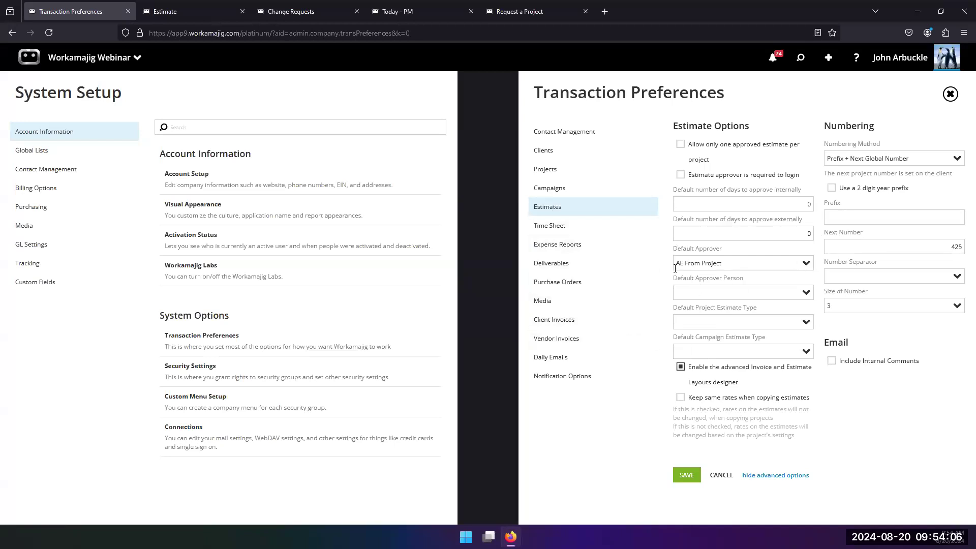
click(797, 264)
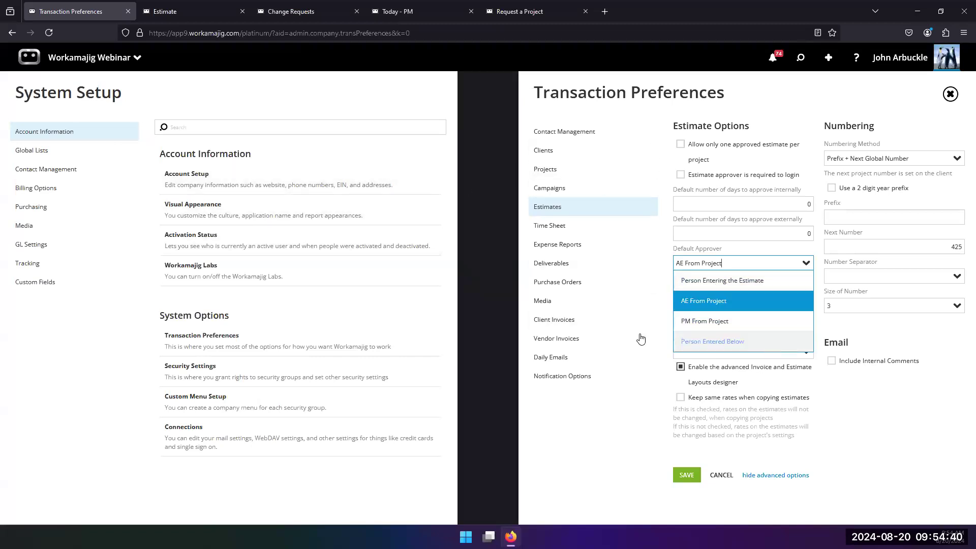
click(205, 14)
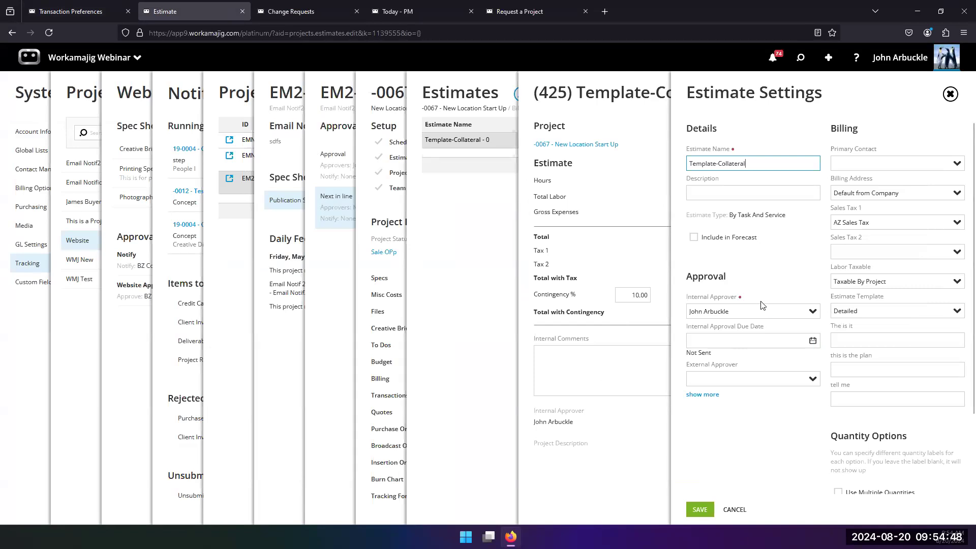
click(611, 415)
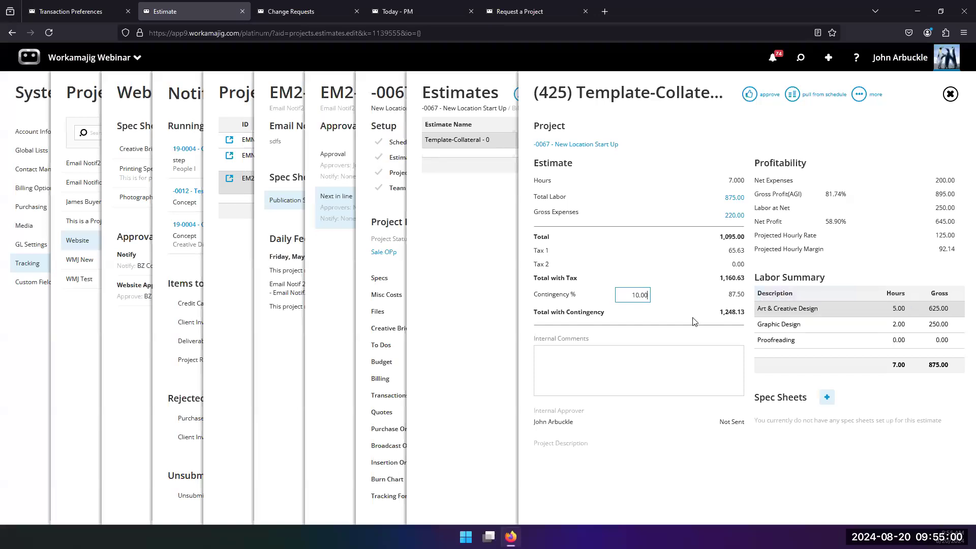
Change the estimate's internal approver to the Traffic/Project Manager employee and save the estimate settings
click(859, 94)
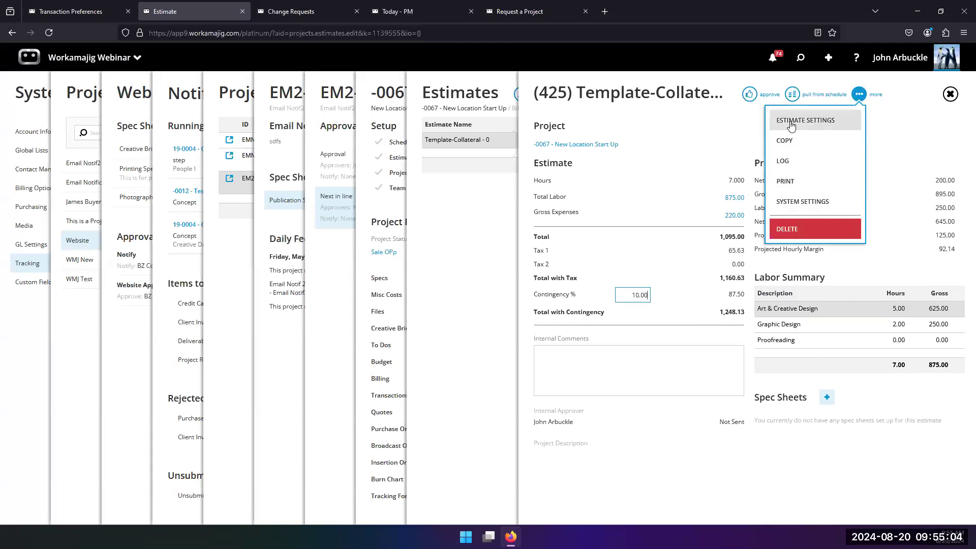
click(793, 121)
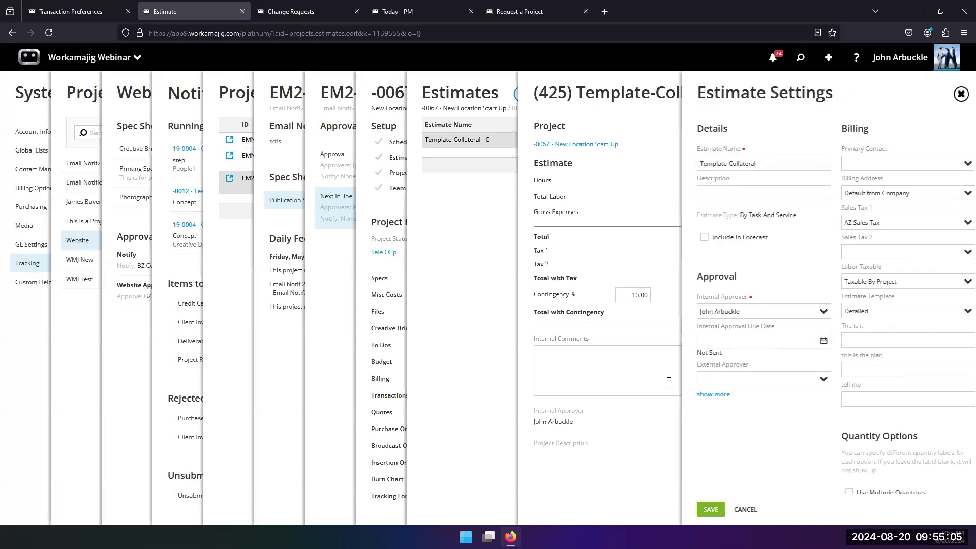
click(813, 312)
scroll(740, 419, down, 1)
scroll(727, 412, up, 1)
scroll(719, 406, up, 2)
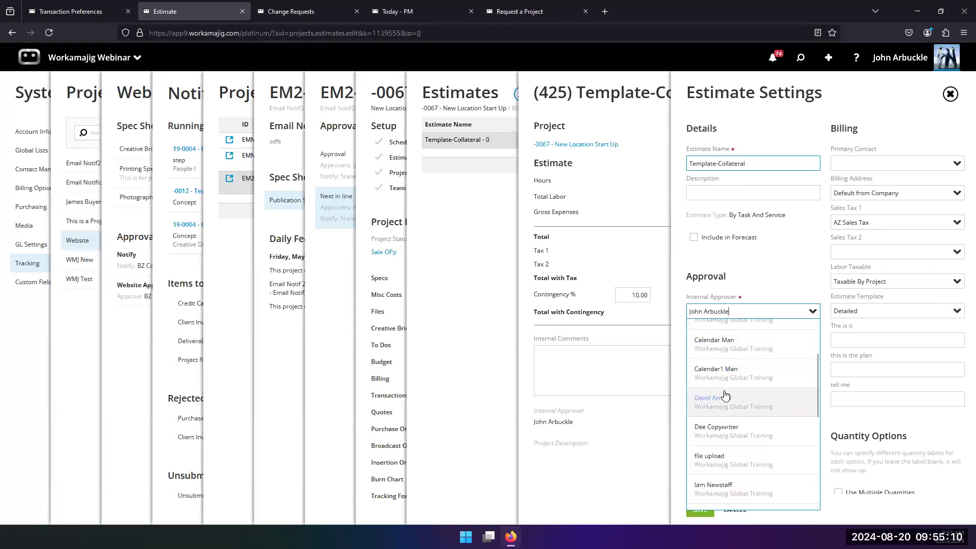
click(725, 401)
click(699, 509)
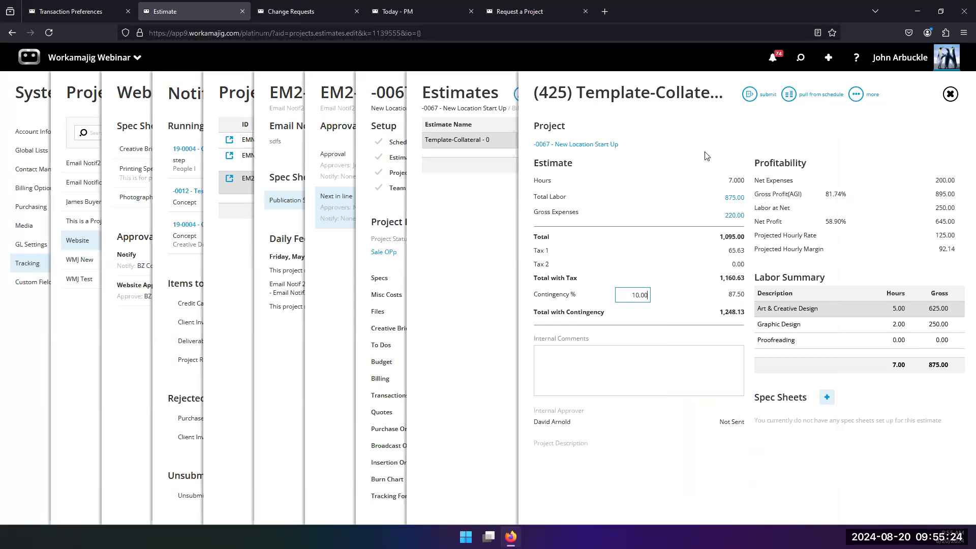
Change the estimate's internal approver again, this time to the Accounting employee, and save the settings
click(856, 95)
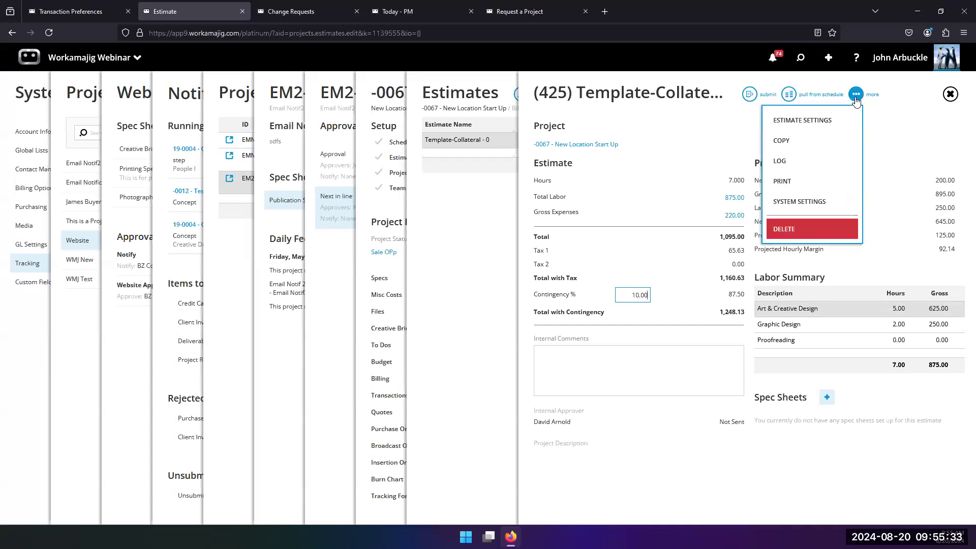
click(812, 119)
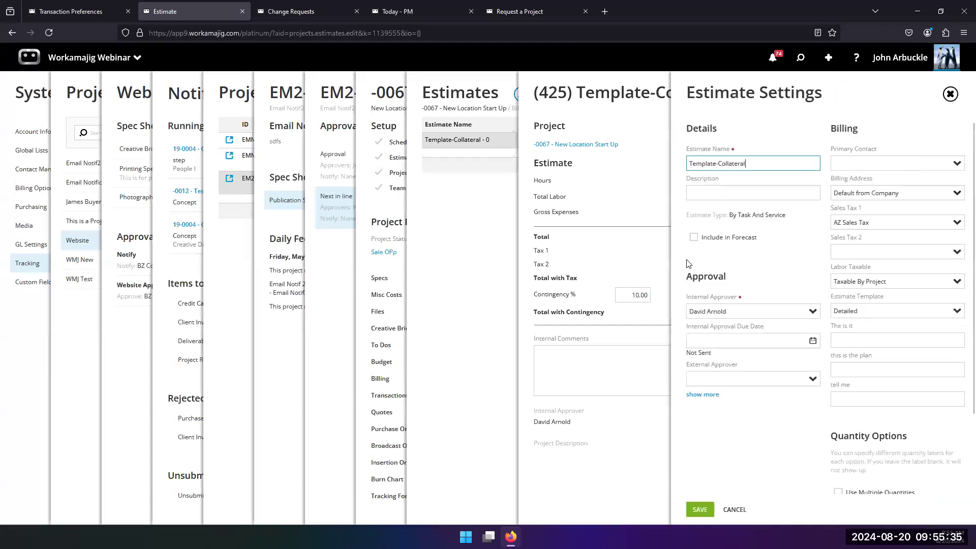
click(813, 315)
scroll(796, 314, down, 1)
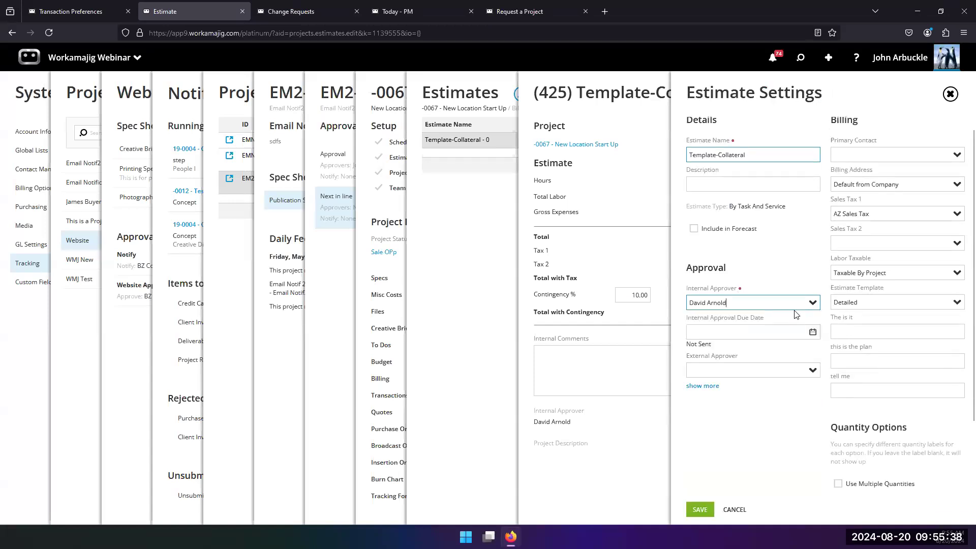
click(818, 260)
scroll(726, 388, down, 3)
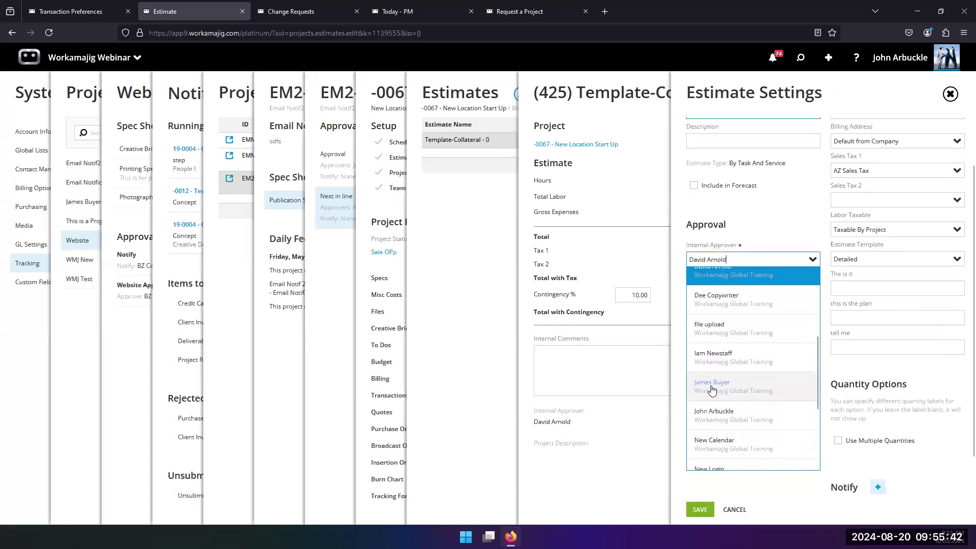
scroll(714, 405, down, 1)
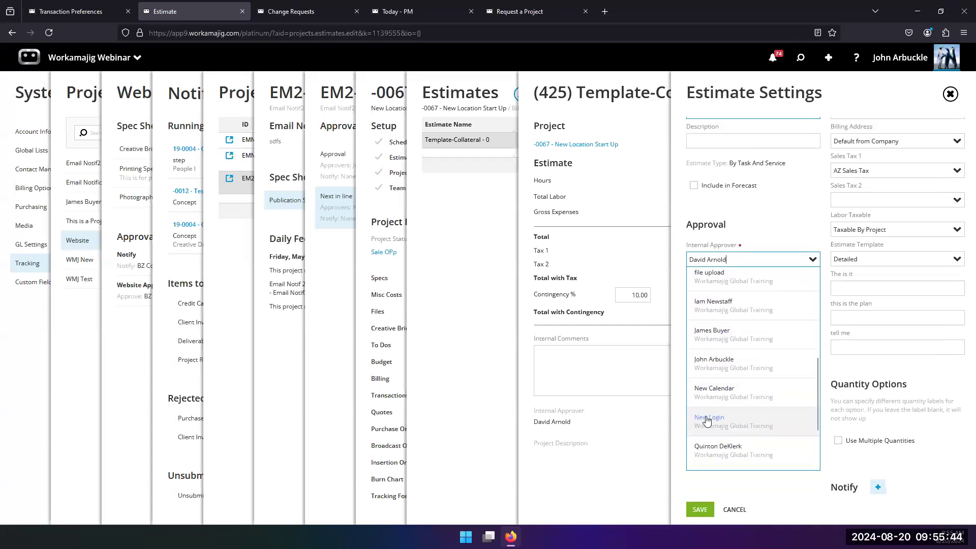
scroll(707, 387, up, 1)
click(711, 387)
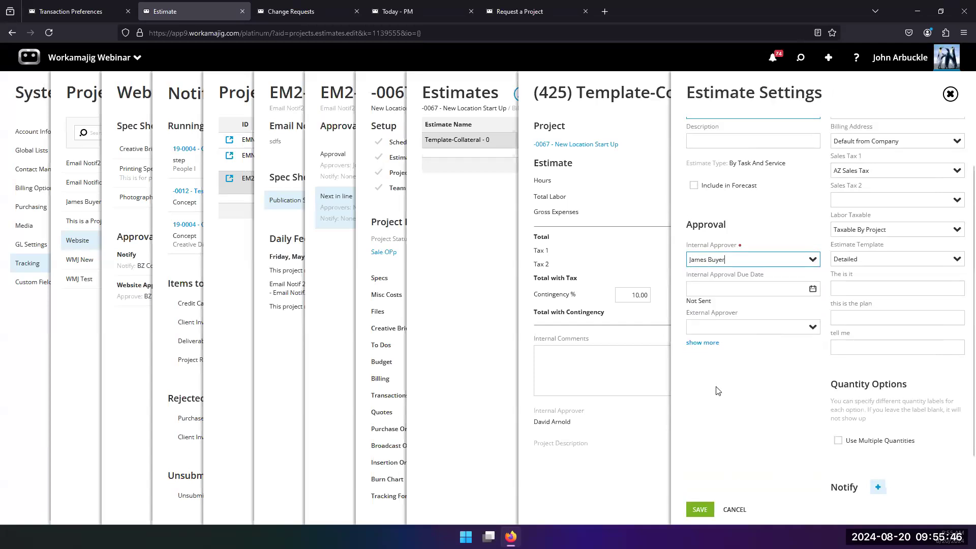
click(704, 511)
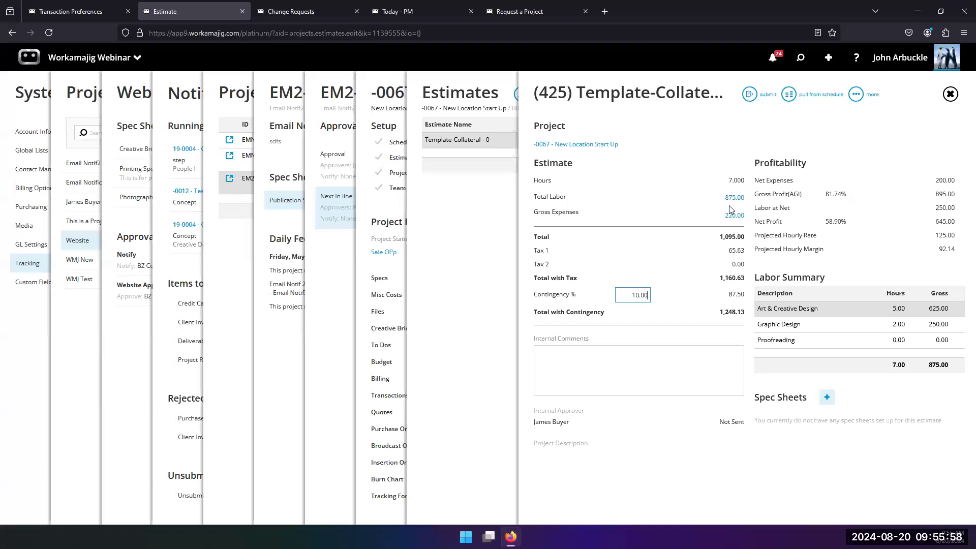
click(855, 93)
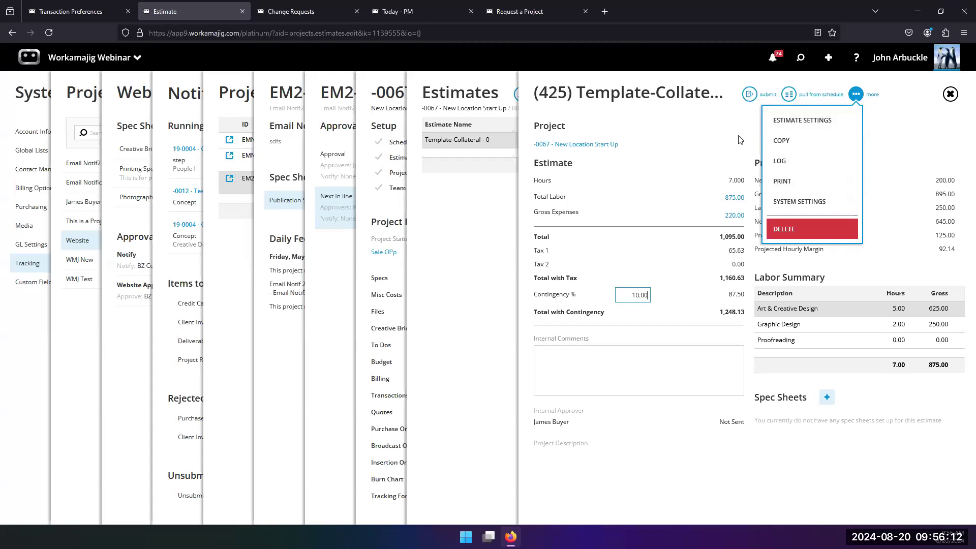
click(697, 141)
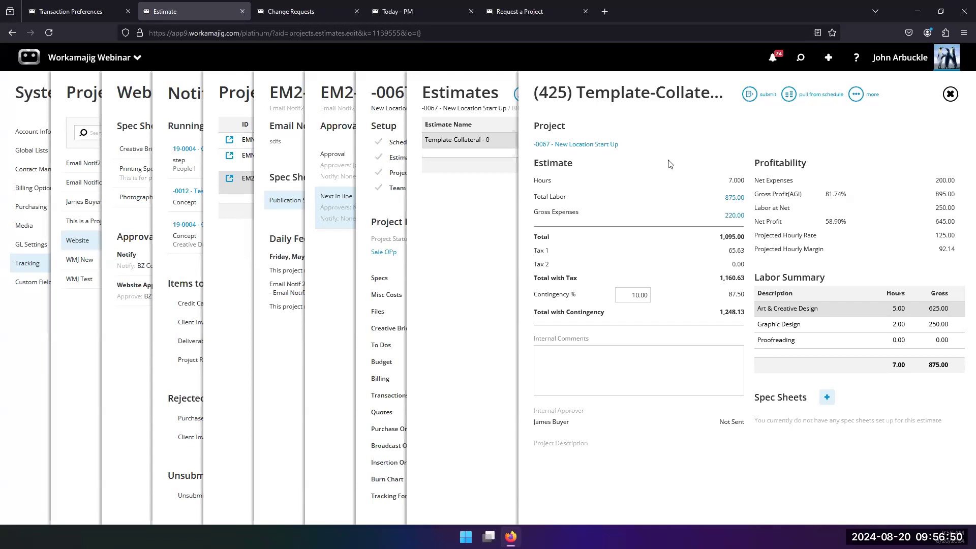
Set the estimate's internal approver to the logged-in user, save the settings, and approve the estimate
click(856, 94)
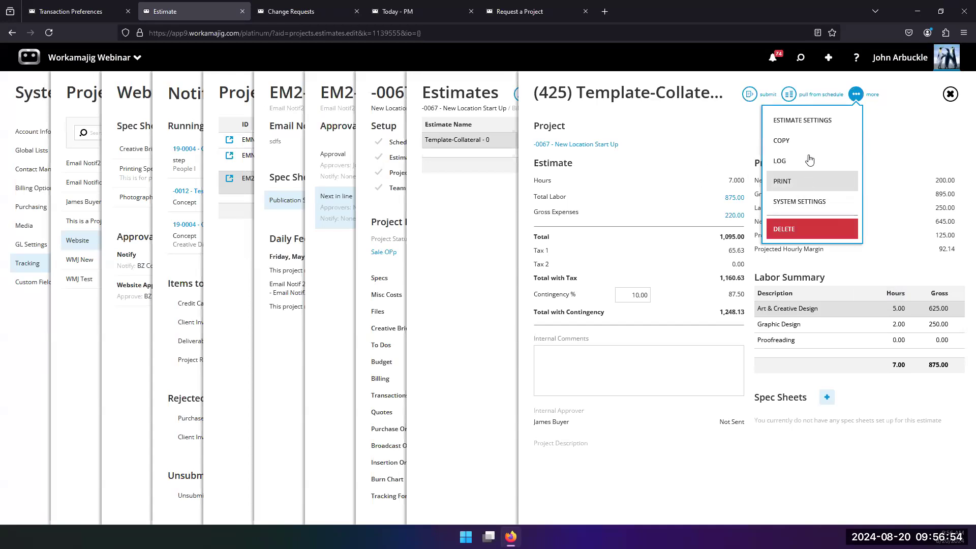
click(809, 122)
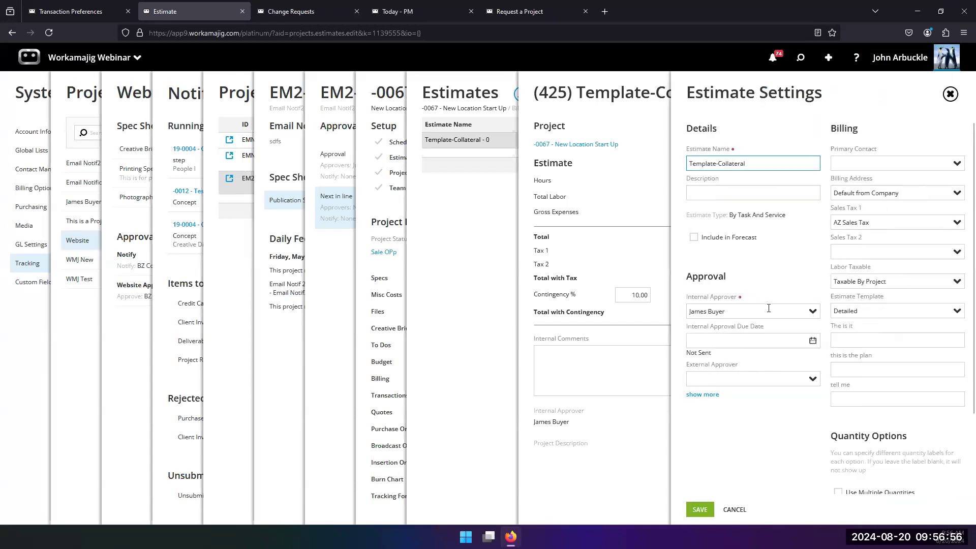
text(john)
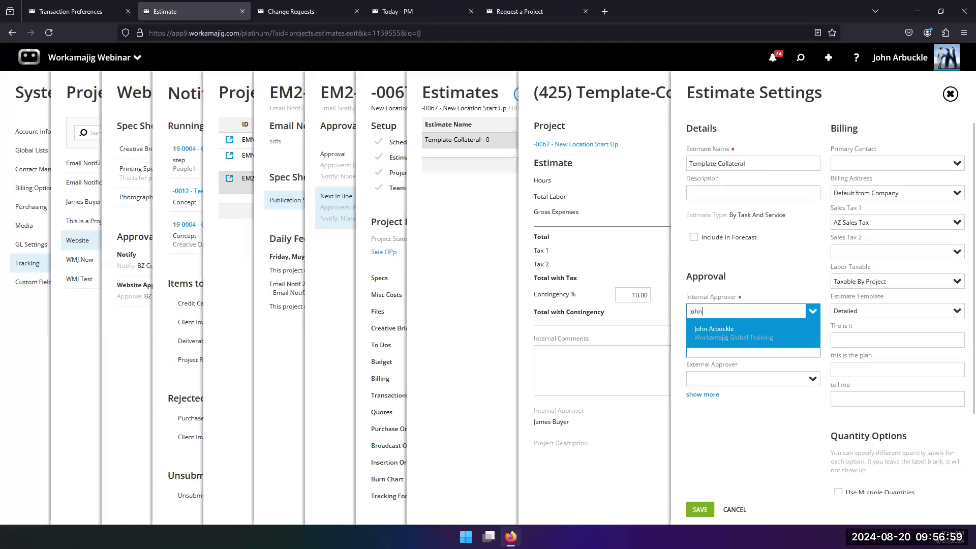
click(714, 331)
click(711, 509)
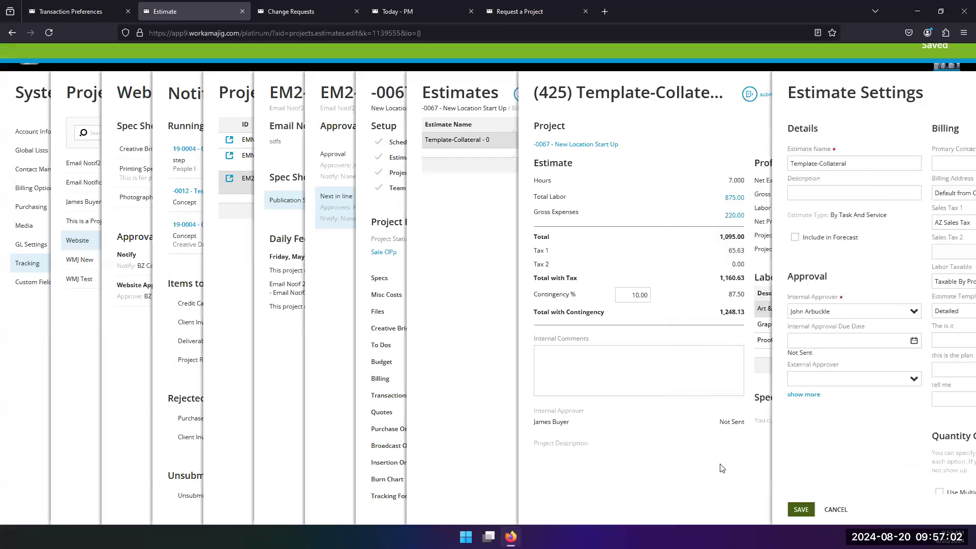
click(750, 93)
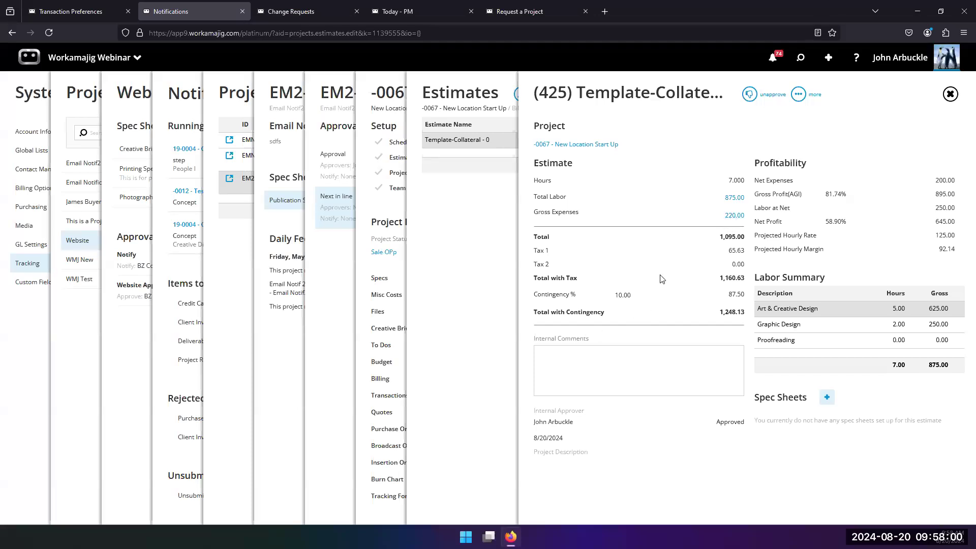
Open the estimate's expense breakdown and assign vendor BMC-Big Media Company to the TV Spot expense
click(732, 216)
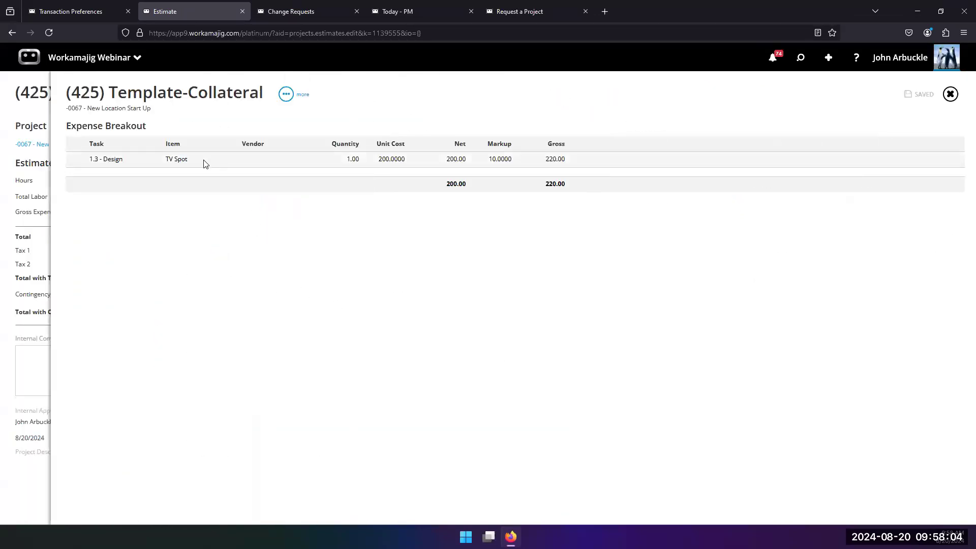
click(206, 163)
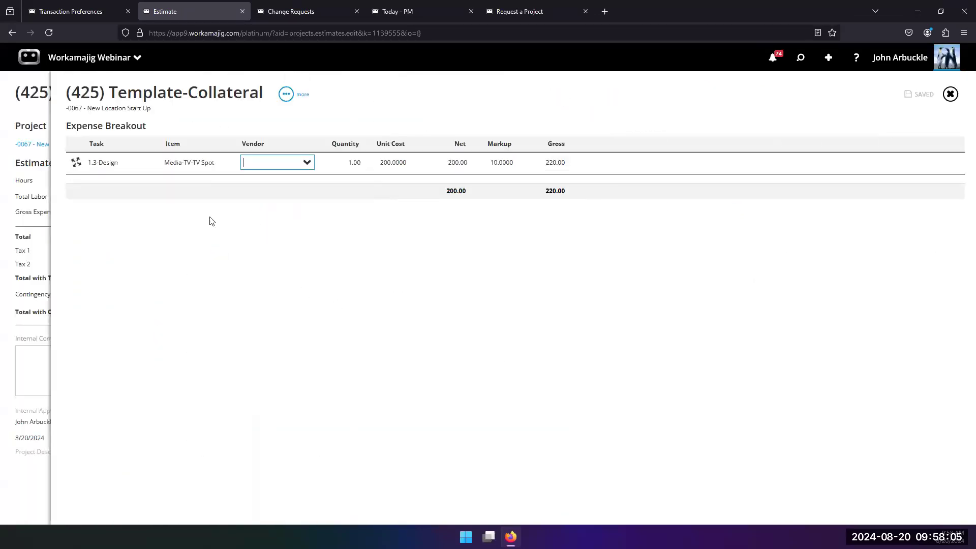
click(76, 164)
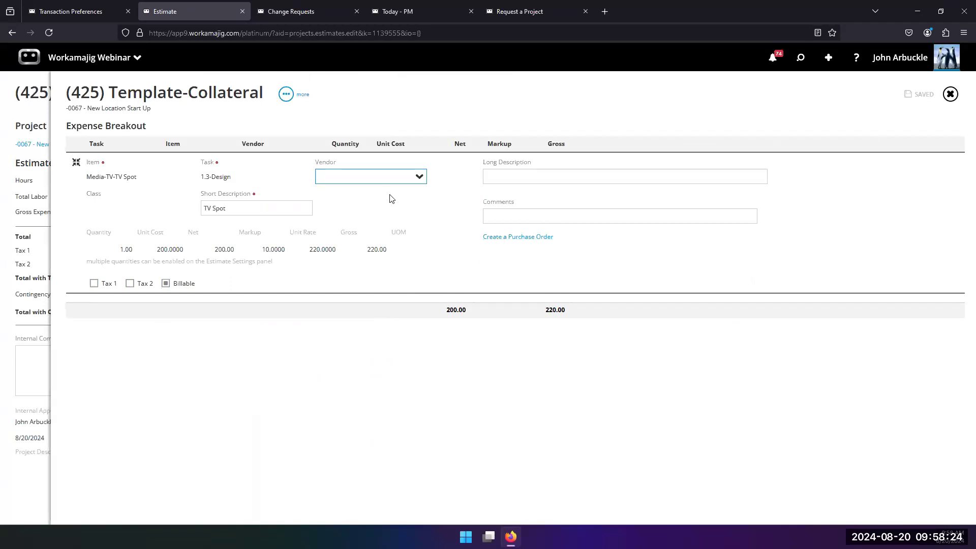
click(420, 176)
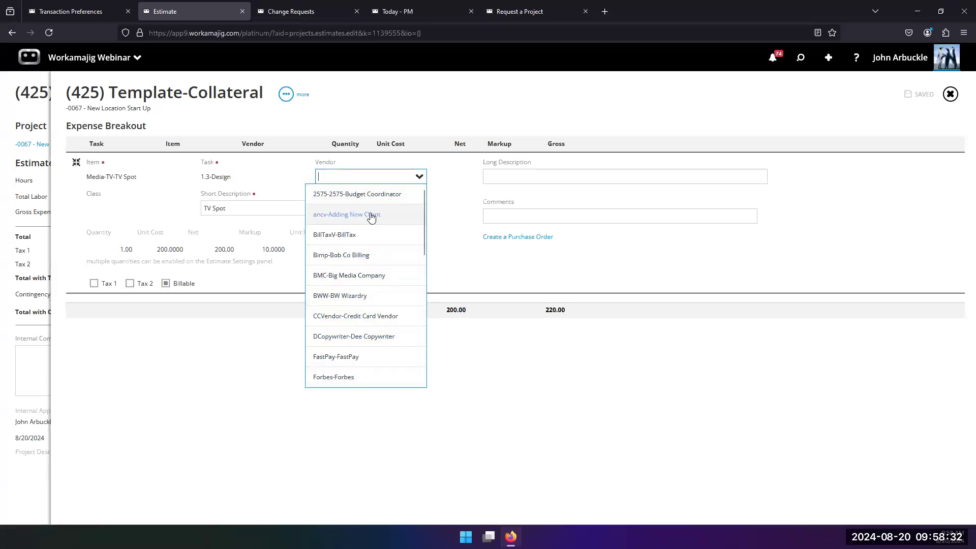
click(383, 276)
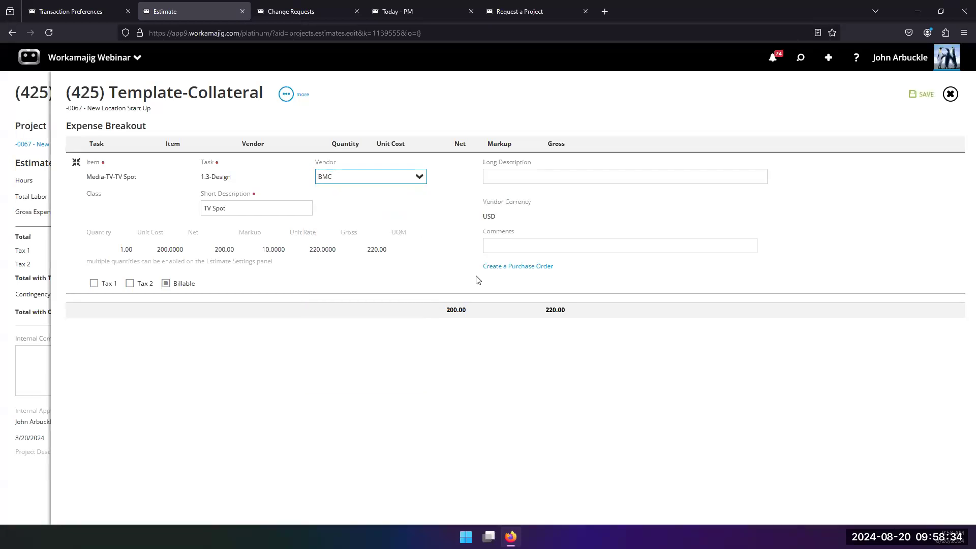
Create a purchase order from the TV Spot expense and open its approver selection
click(506, 267)
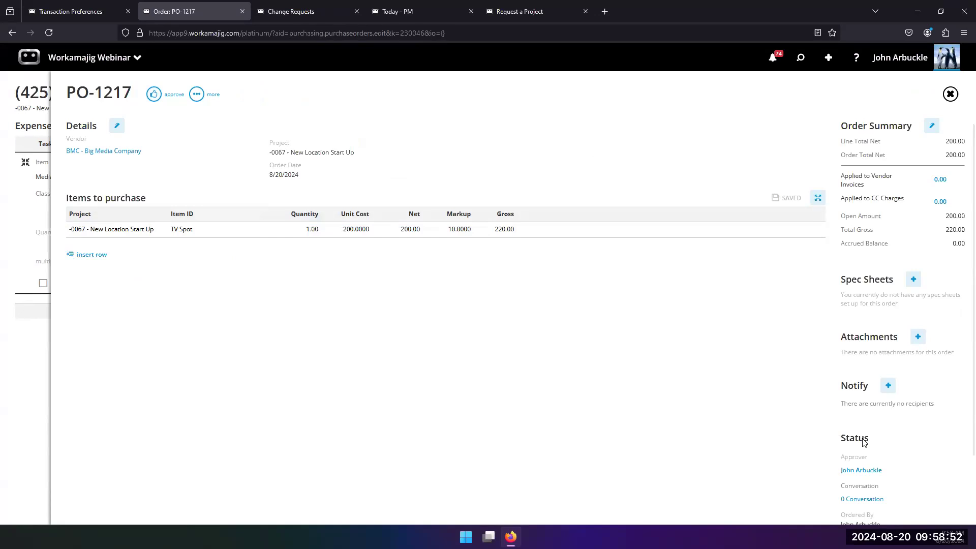
scroll(863, 442, down, 1)
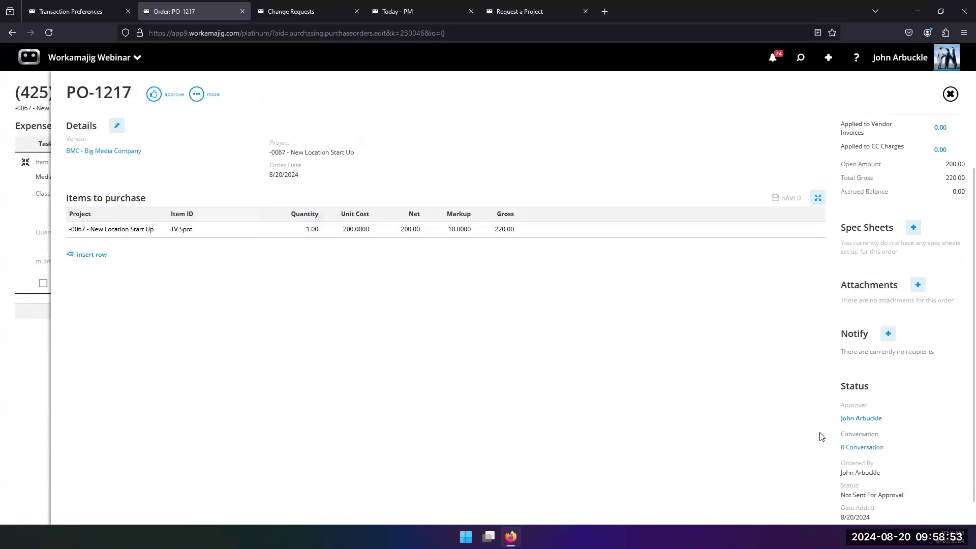
click(861, 419)
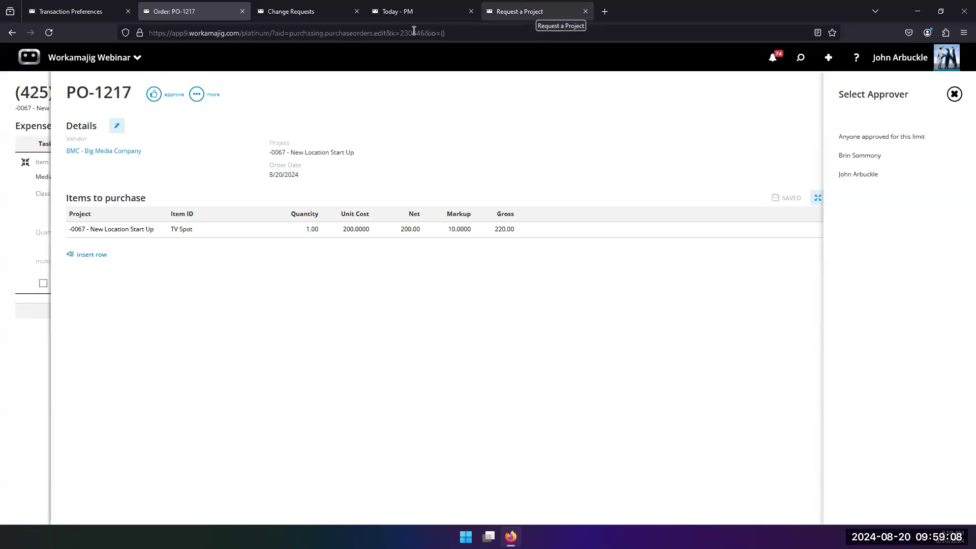
Open the Blue account manager's employee record from the employees list and examine its Accounting settings, including the PO order limit
click(406, 12)
click(51, 60)
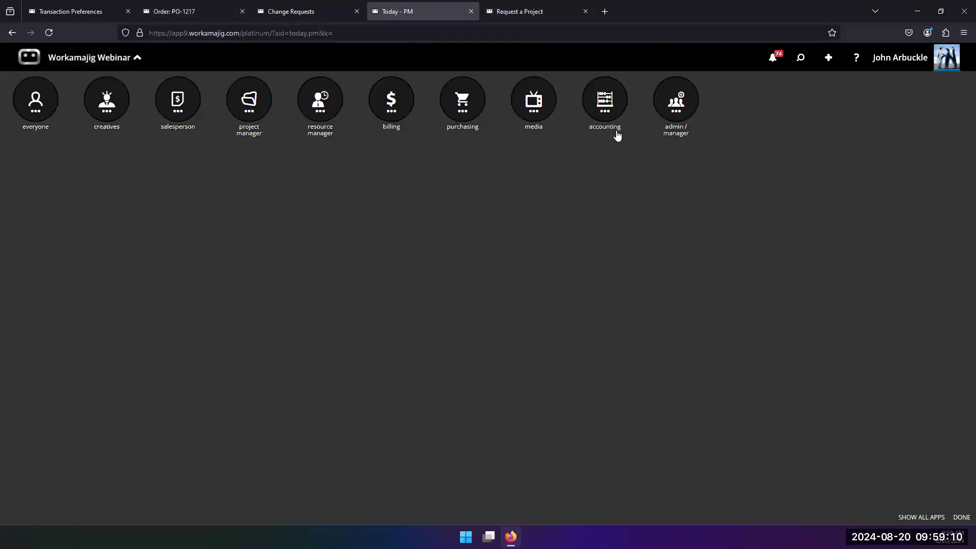
click(677, 103)
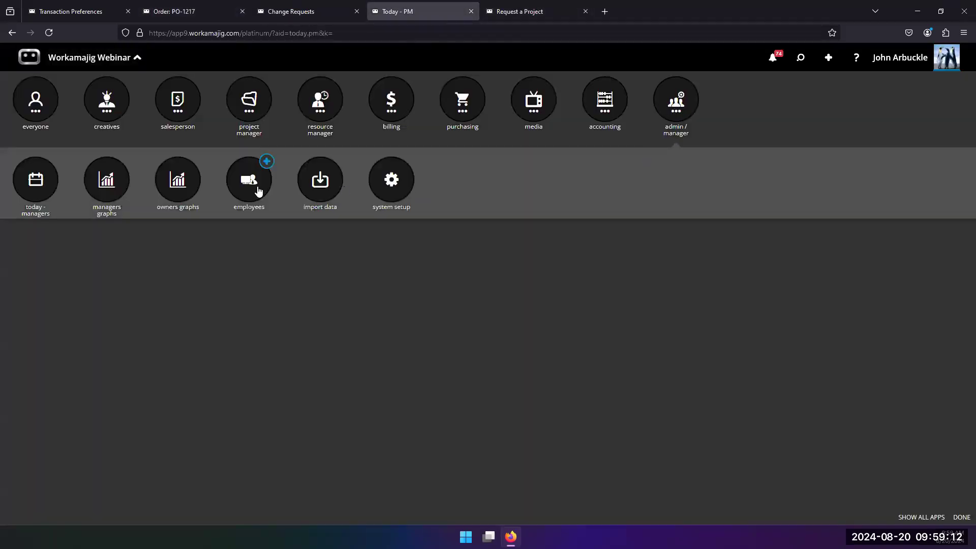
click(258, 192)
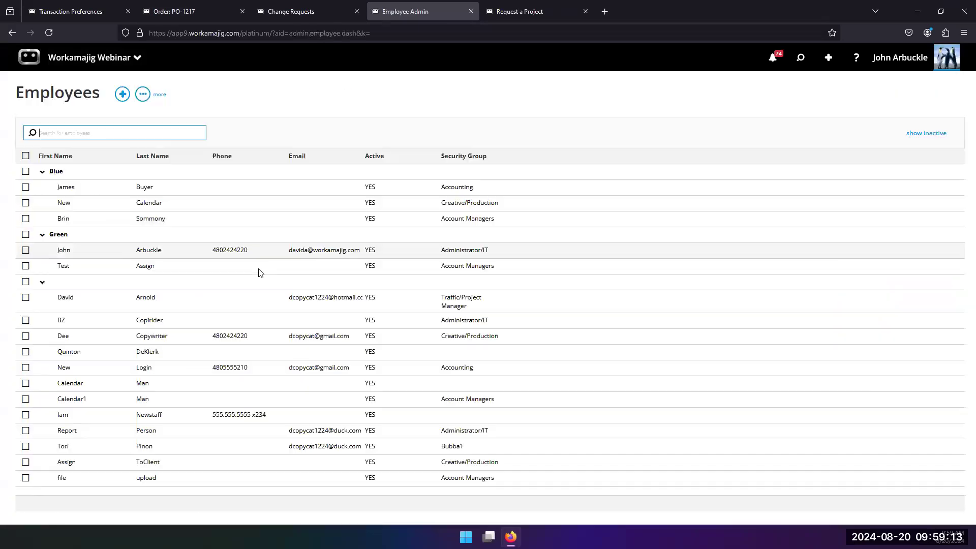
click(120, 218)
scroll(937, 288, down, 5)
scroll(588, 233, up, 1)
click(561, 174)
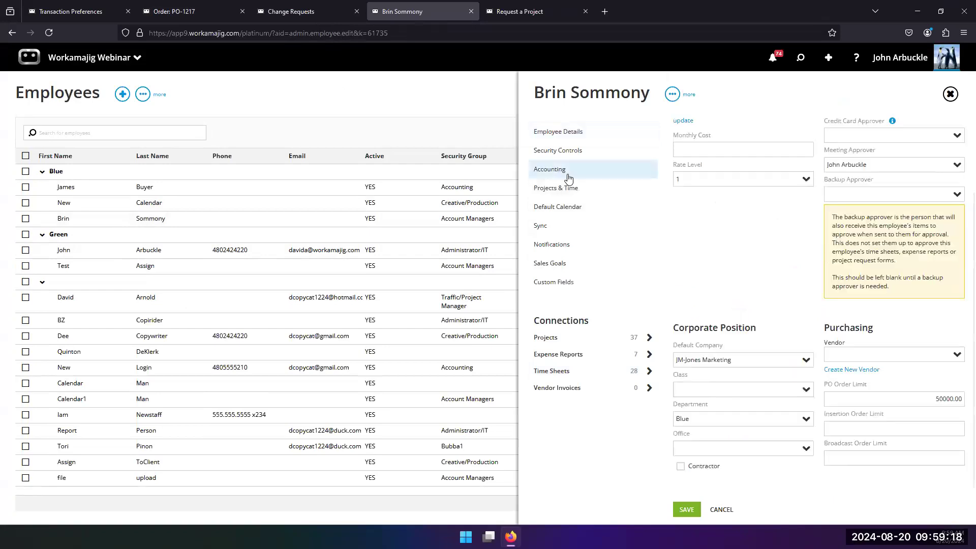
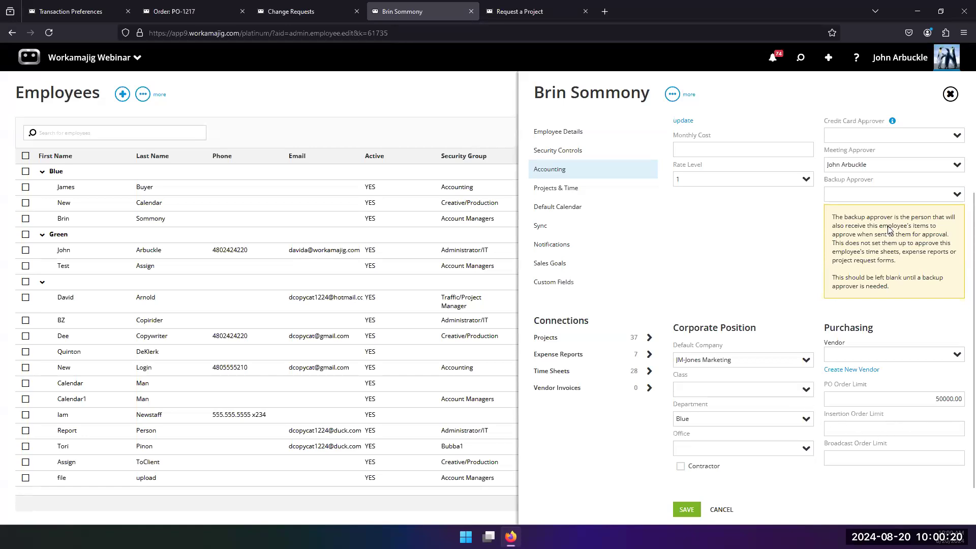
click(185, 14)
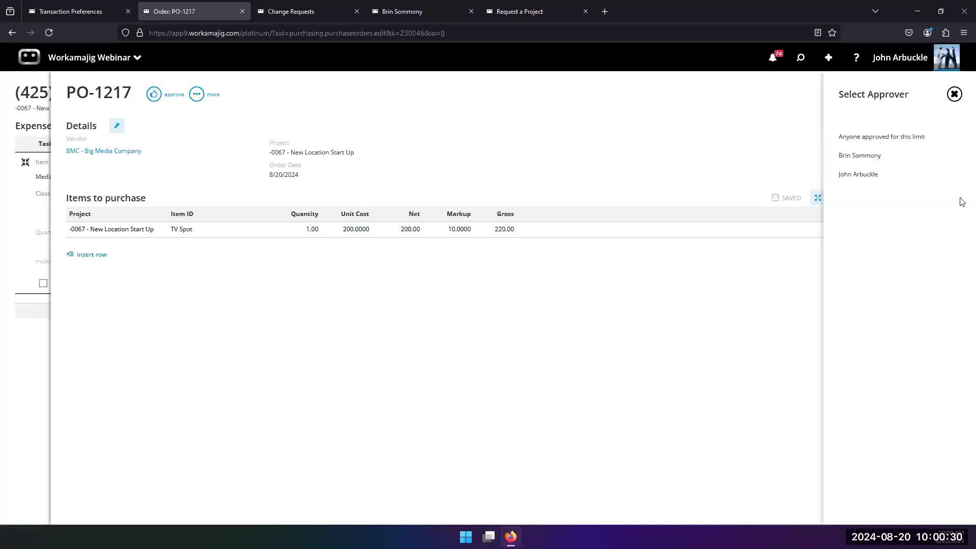
click(851, 155)
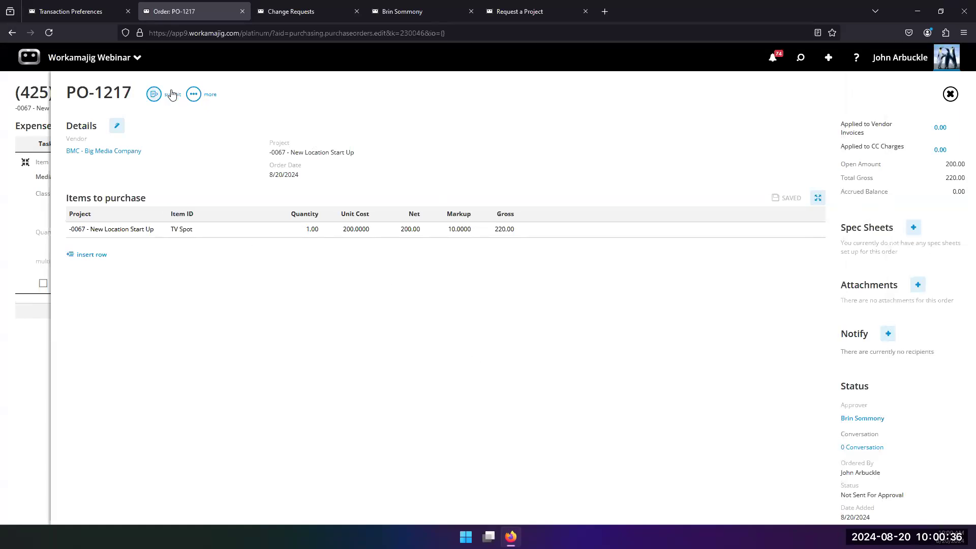
click(845, 421)
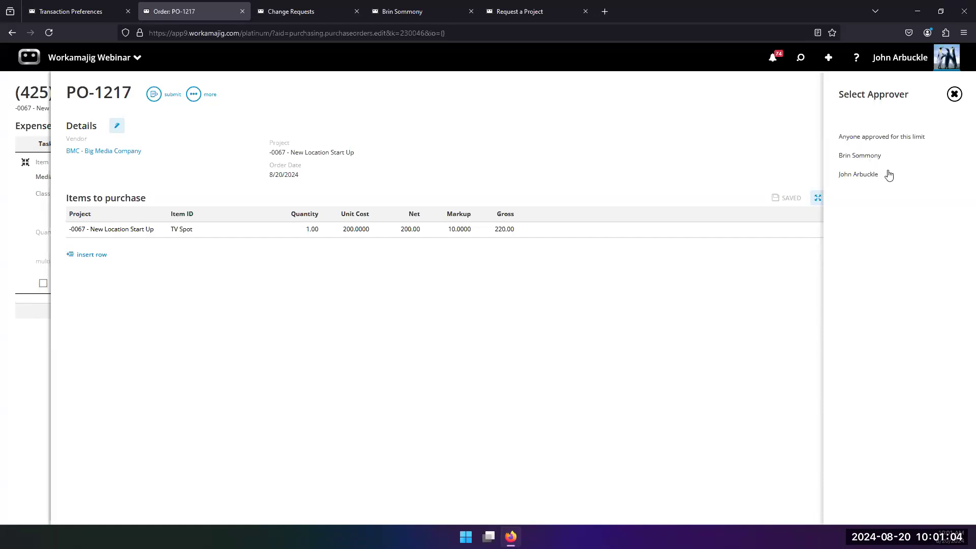
click(478, 309)
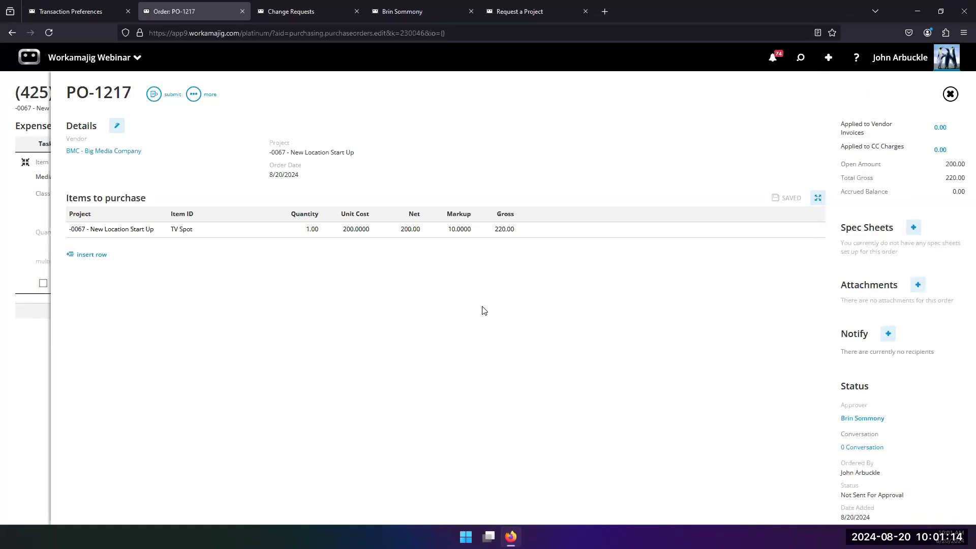
click(10, 353)
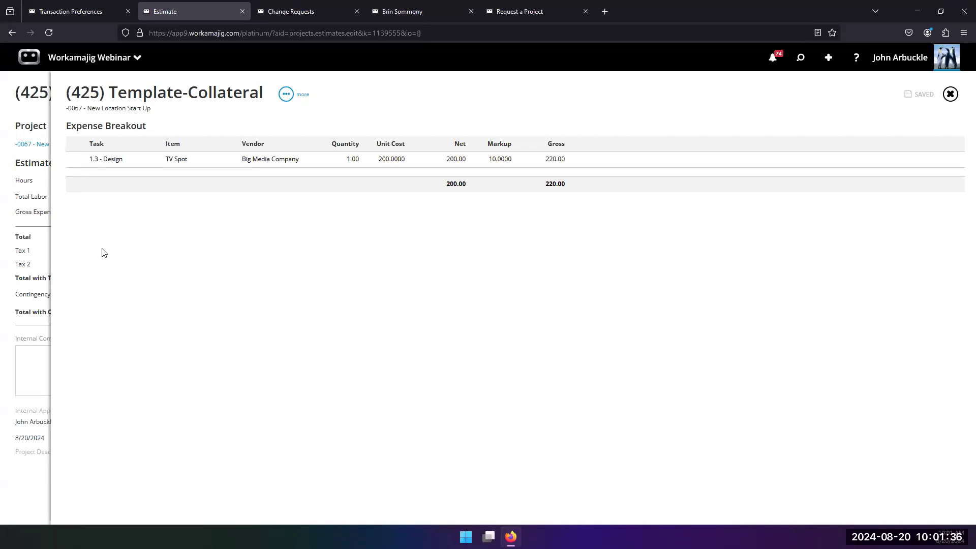
click(43, 225)
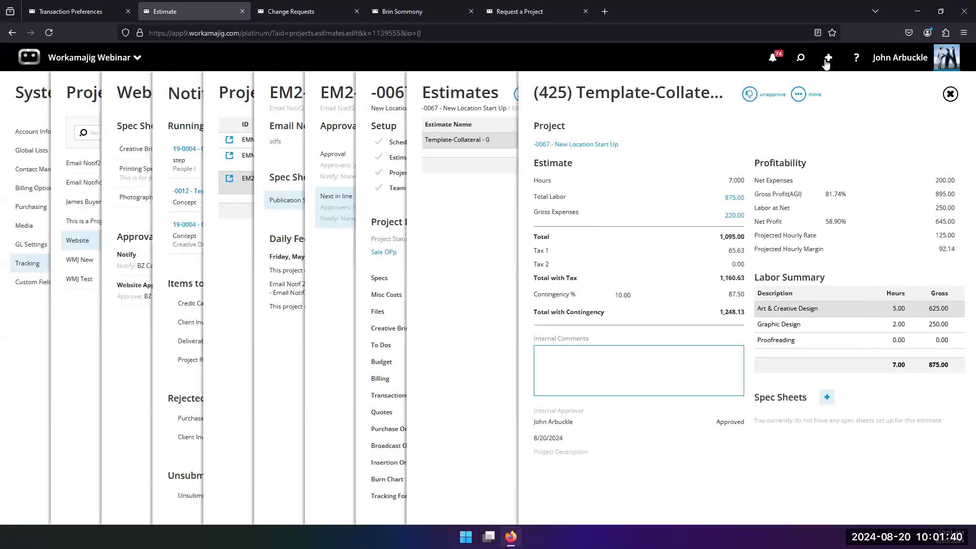
click(829, 59)
scroll(835, 388, down, 5)
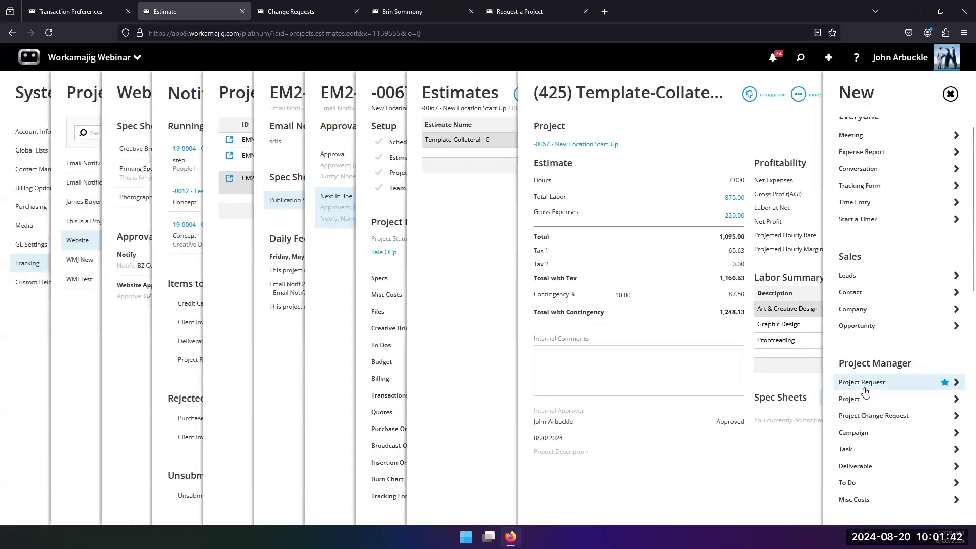
scroll(834, 459, down, 1)
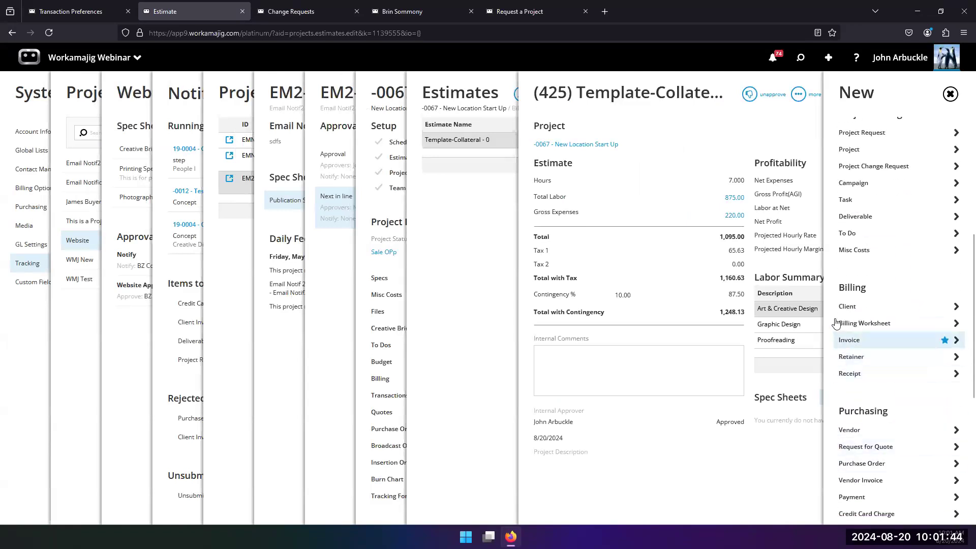
scroll(854, 367, down, 3)
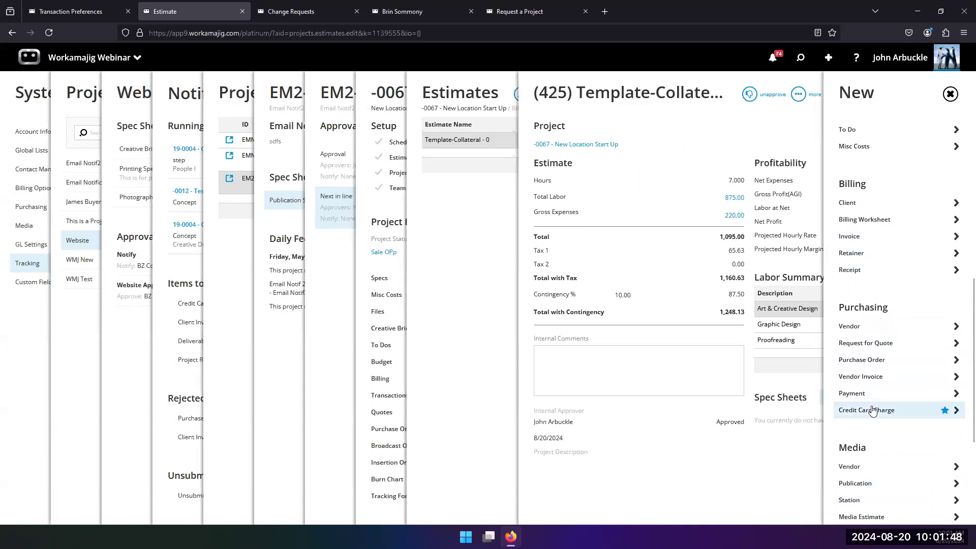
click(859, 360)
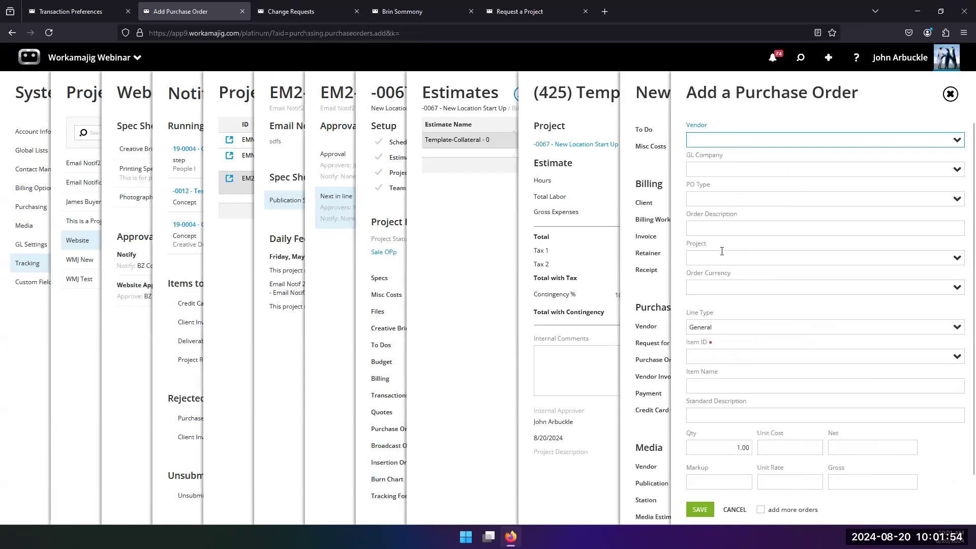
click(382, 271)
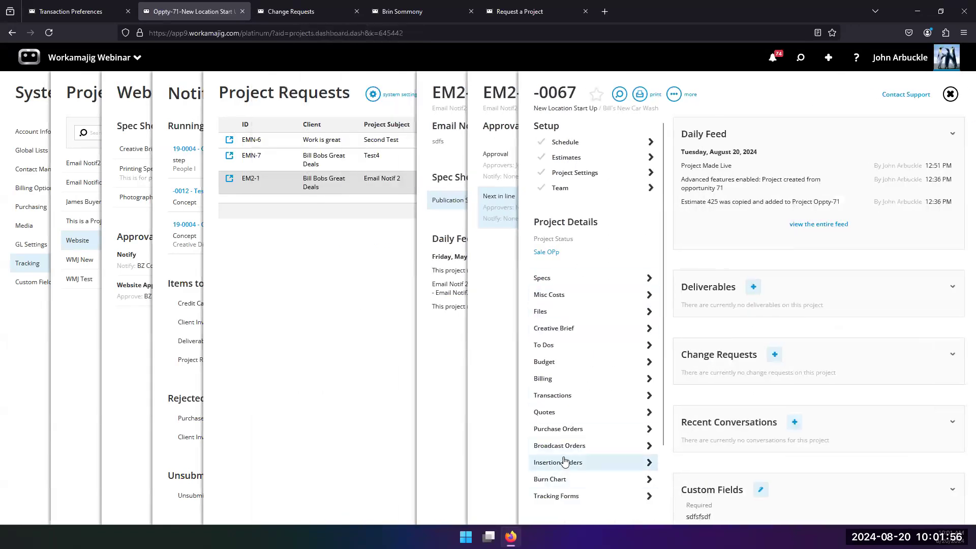
Open the project's purchase orders list and start a new purchase order prefilled for the project
click(571, 434)
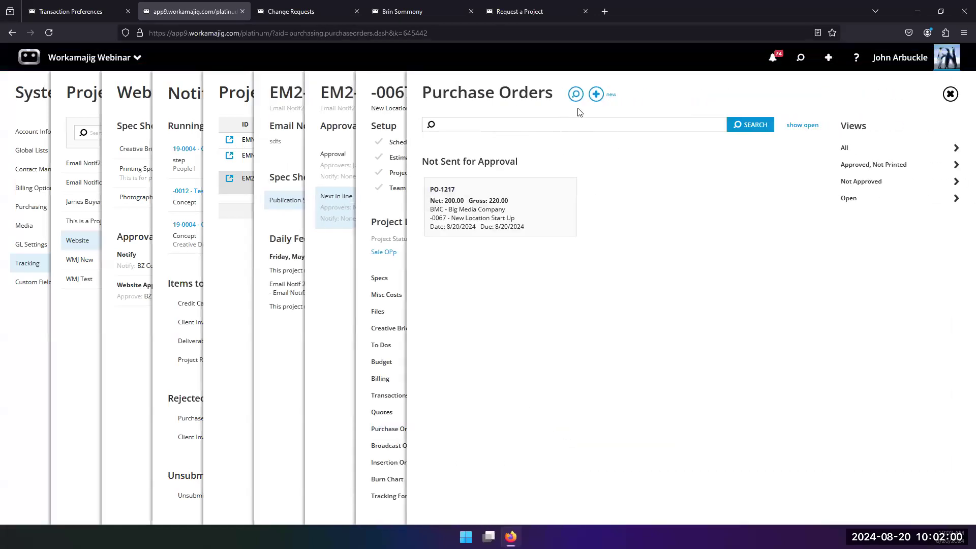
click(596, 95)
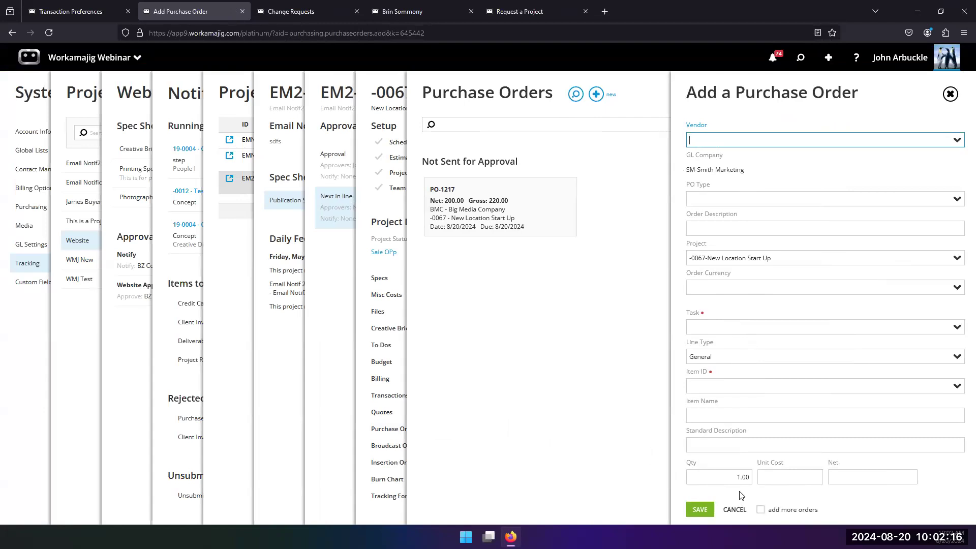
click(337, 364)
click(328, 336)
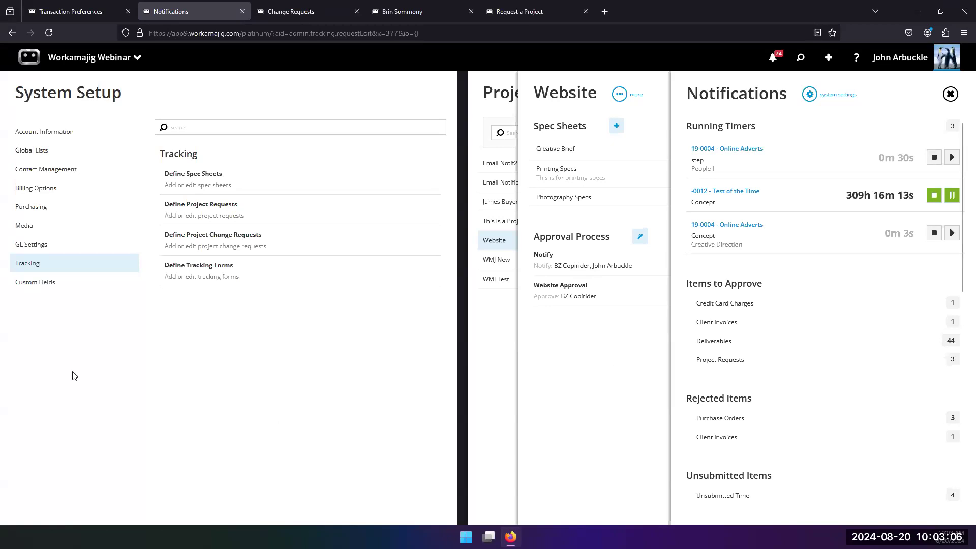
Examine the Copy Changes - Specs and Change Request General change request definitions, including their custom field setup
click(294, 12)
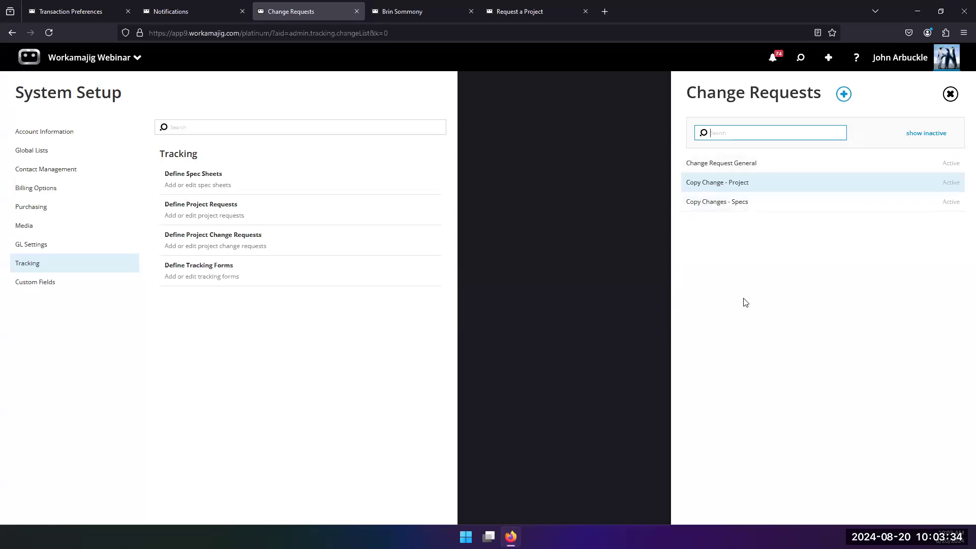
click(723, 206)
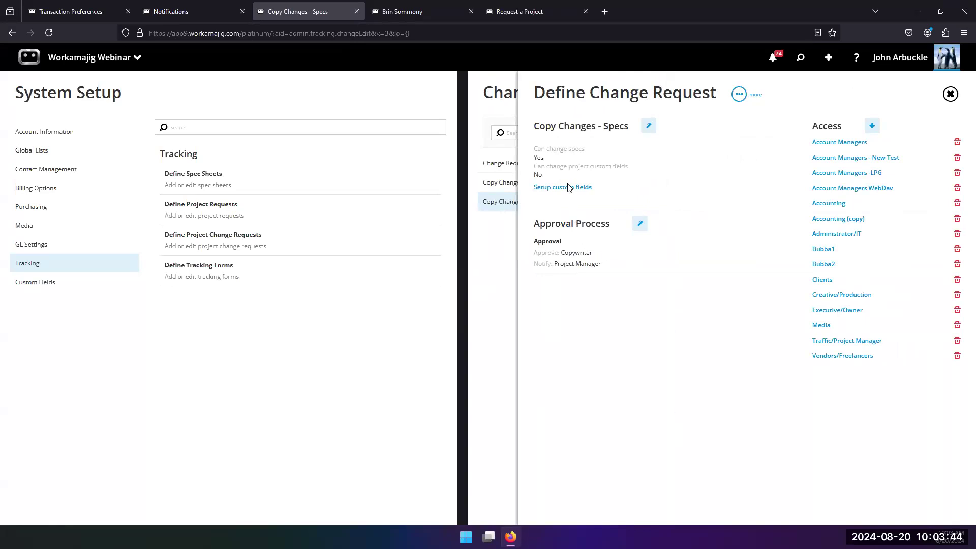
click(553, 188)
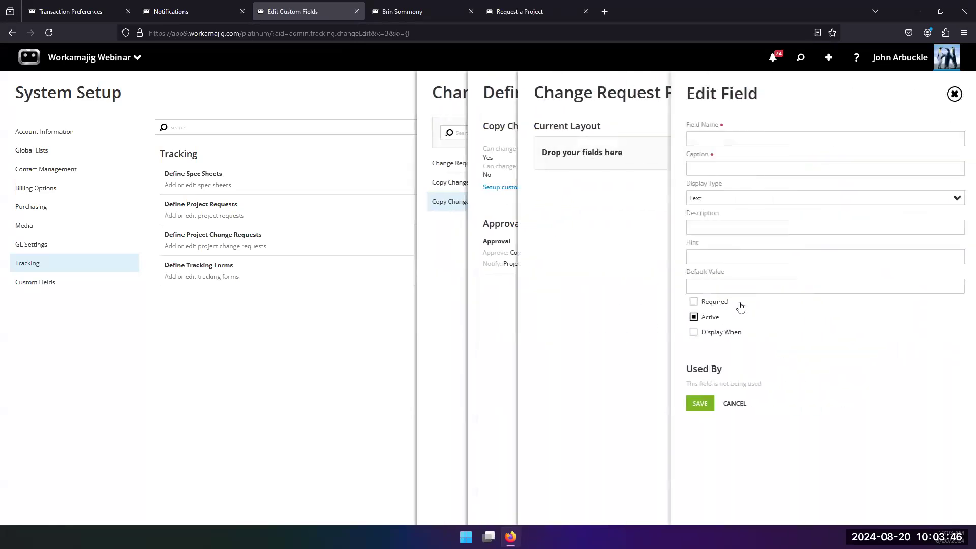
click(619, 271)
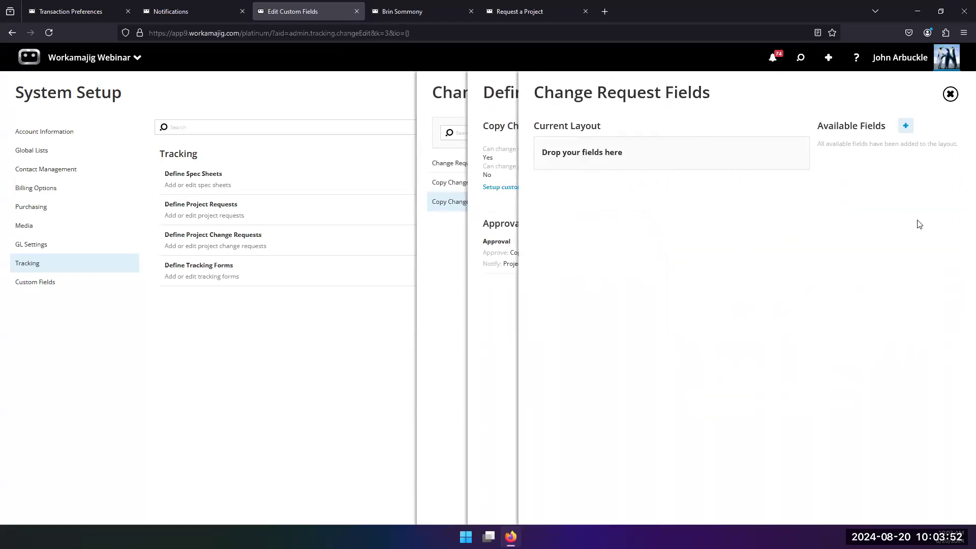
click(497, 312)
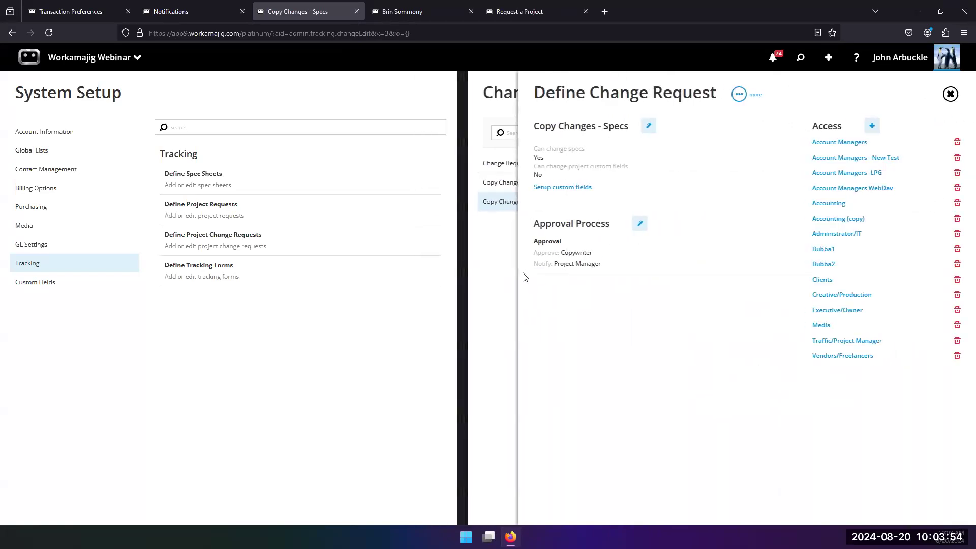
click(483, 281)
click(697, 164)
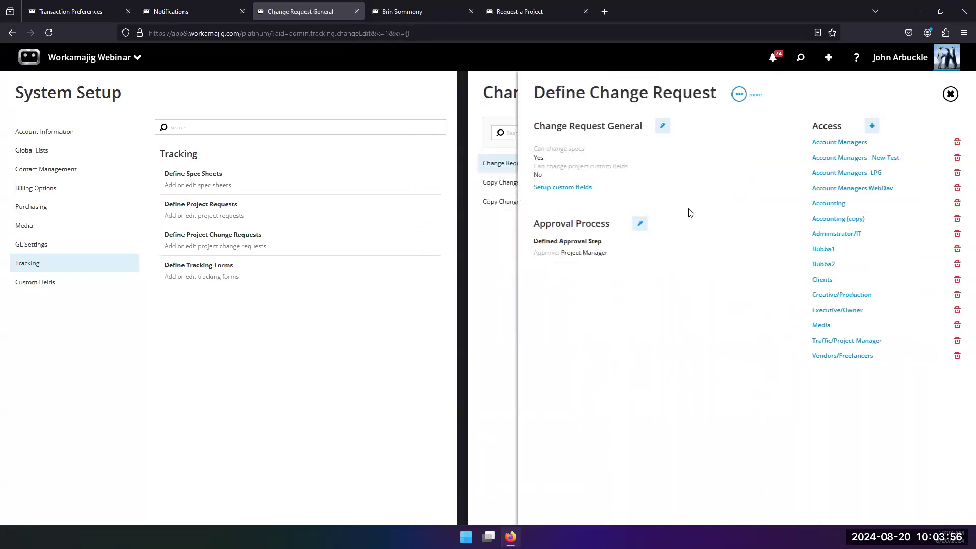
click(492, 295)
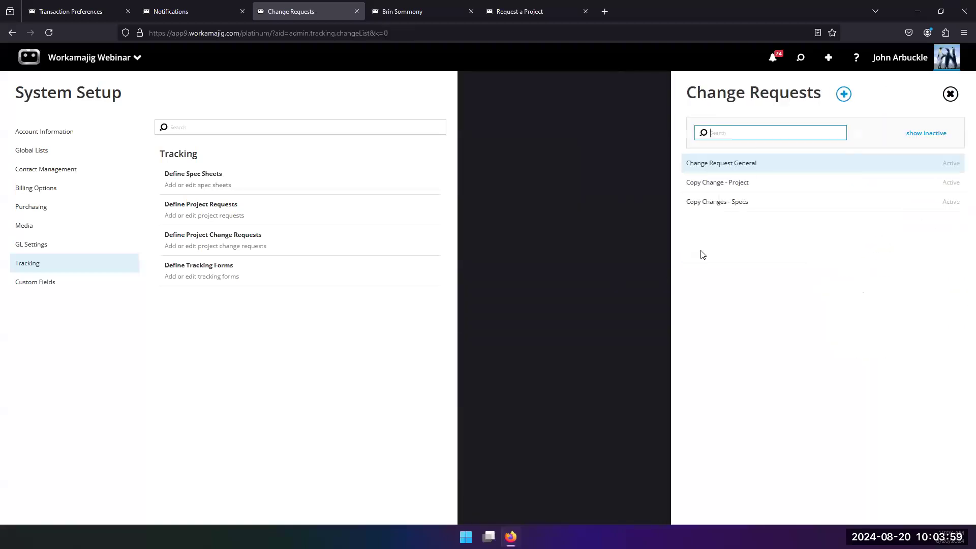
Examine the approver choices for the General Approval step of the Copy Change - Project definition across Staff, Services and Key People
click(719, 189)
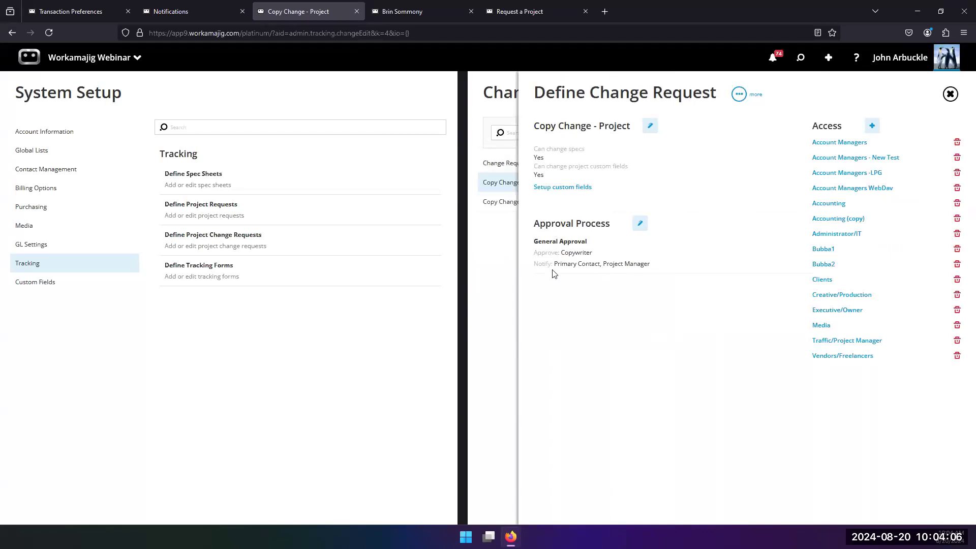
click(641, 223)
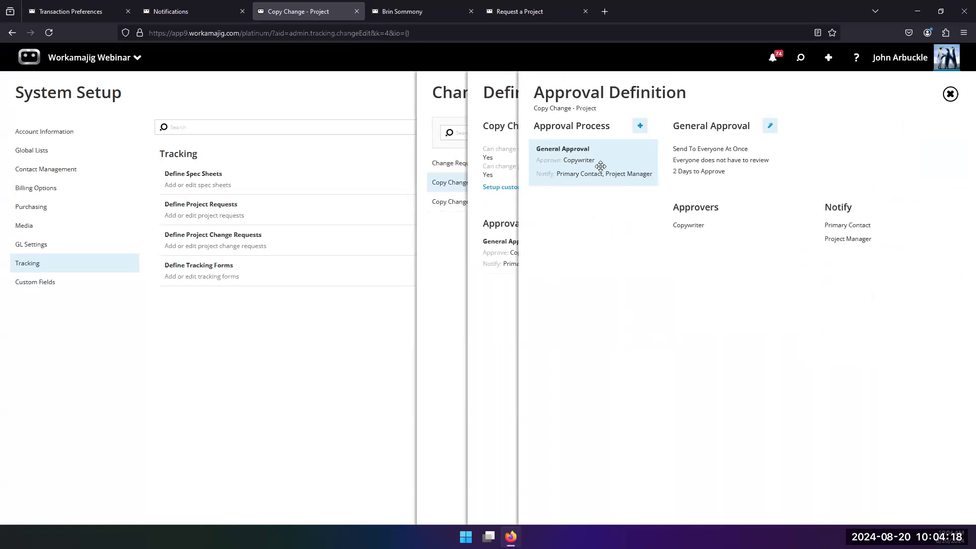
click(770, 126)
click(752, 401)
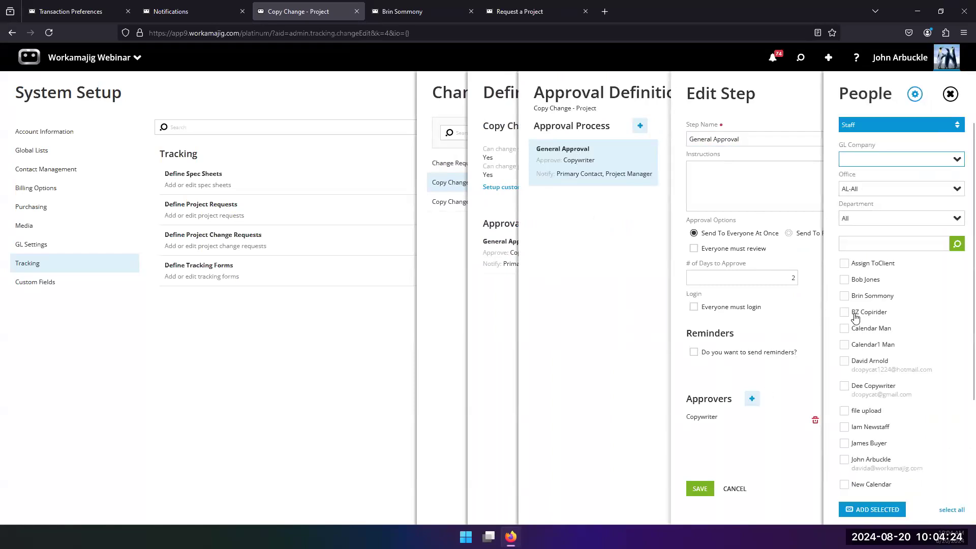
click(946, 127)
click(887, 204)
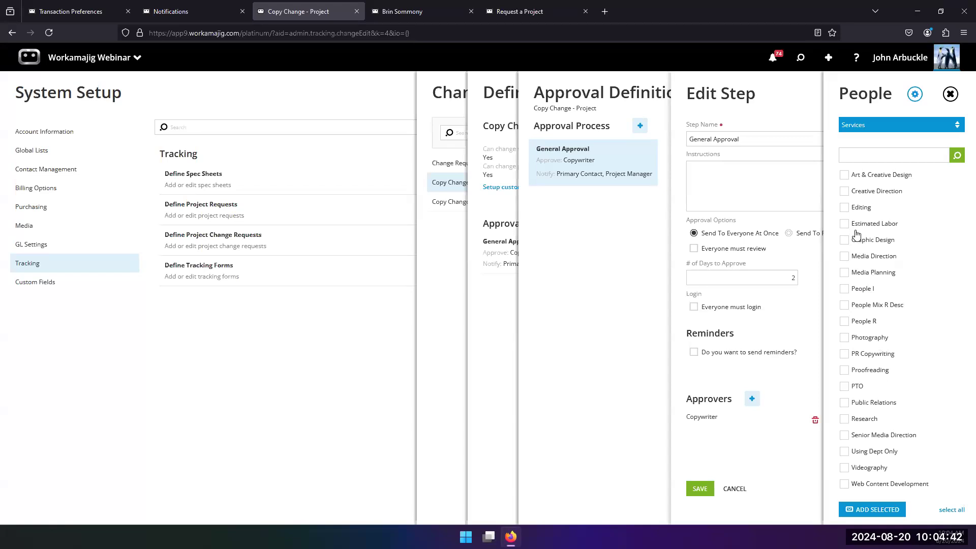
click(944, 125)
click(929, 108)
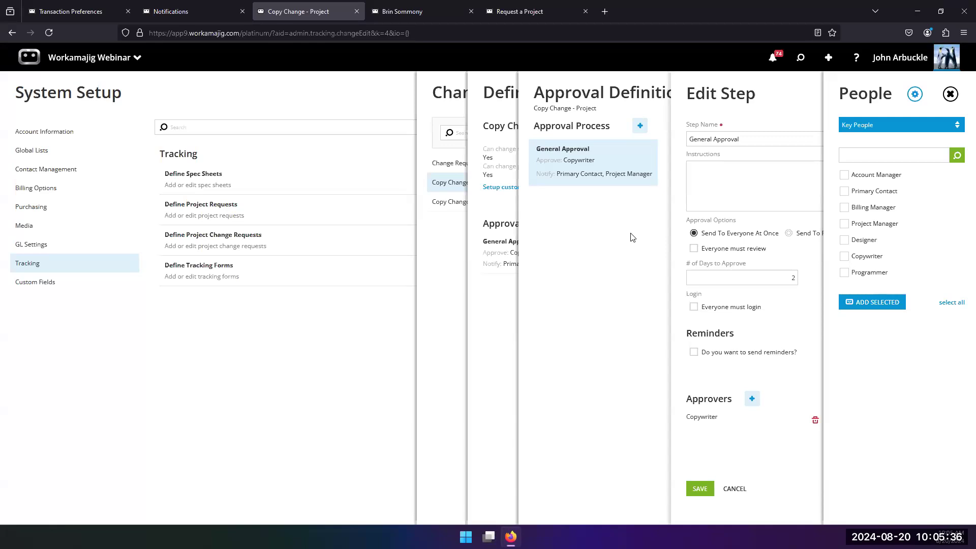
click(452, 301)
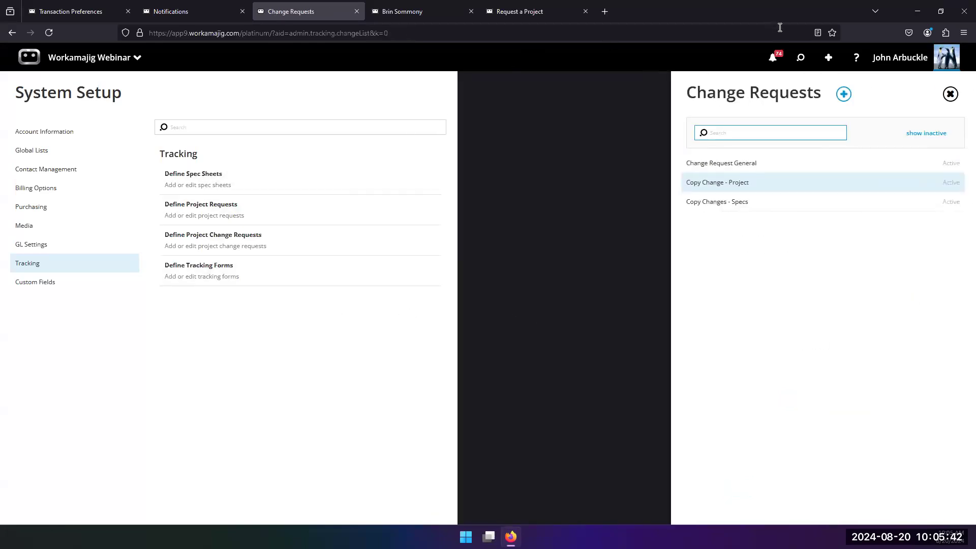
Open project -0067 New Location Start Up and start a Copy Changes - Specs change request for it
click(800, 58)
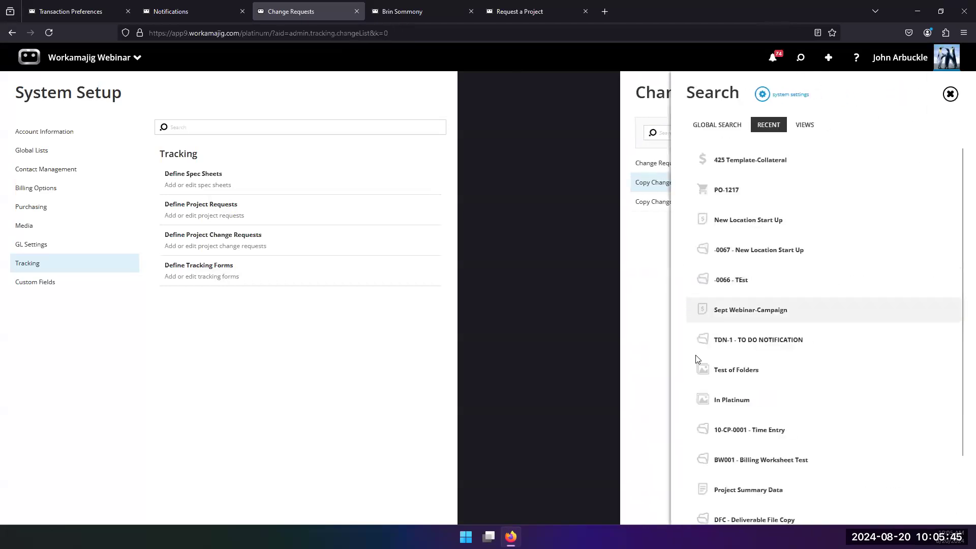
click(737, 249)
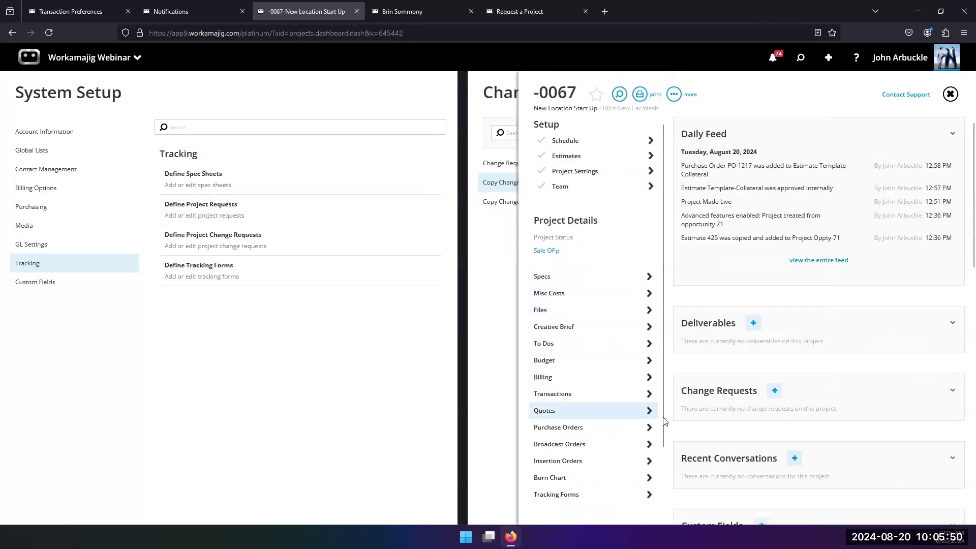
scroll(610, 406, down, 3)
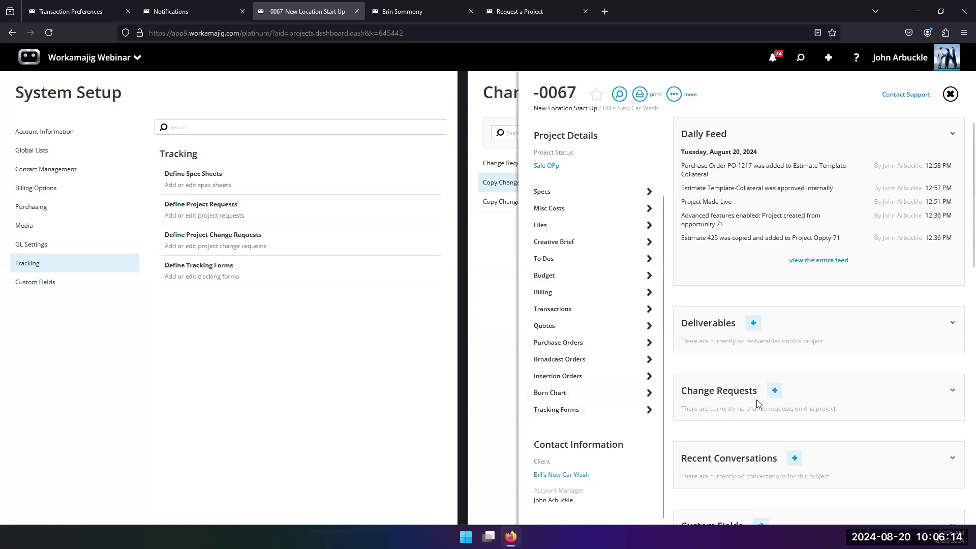
click(776, 392)
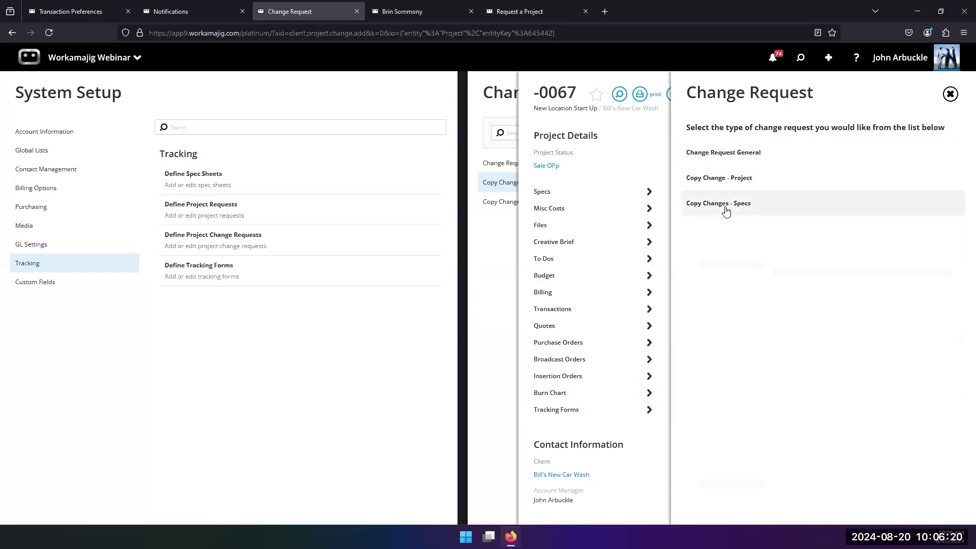
click(726, 210)
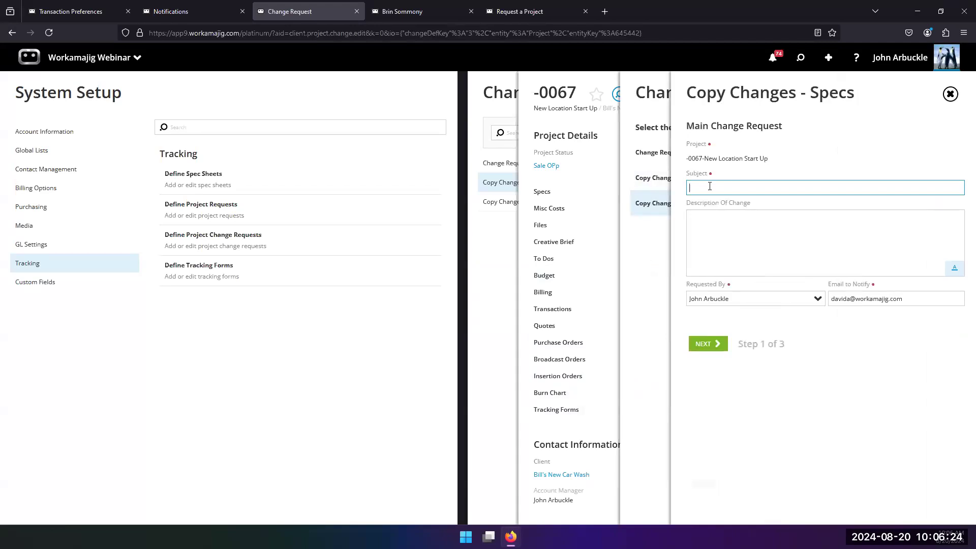
Enter the subject "need to do more" and a placeholder description, then continue to the next step
text(need to do more)
click(693, 230)
text(fsjdkslksfjdslf;usrteowjsndflsdf)
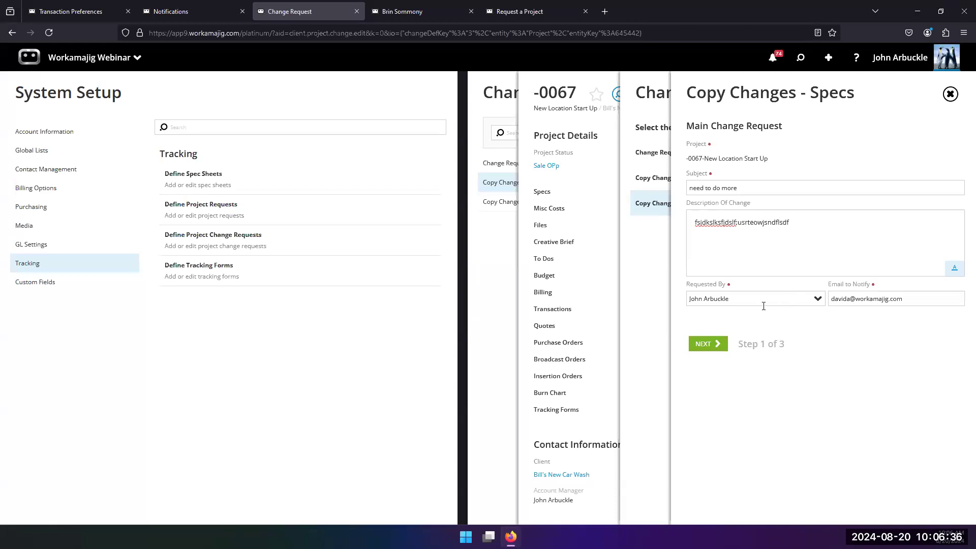
click(708, 344)
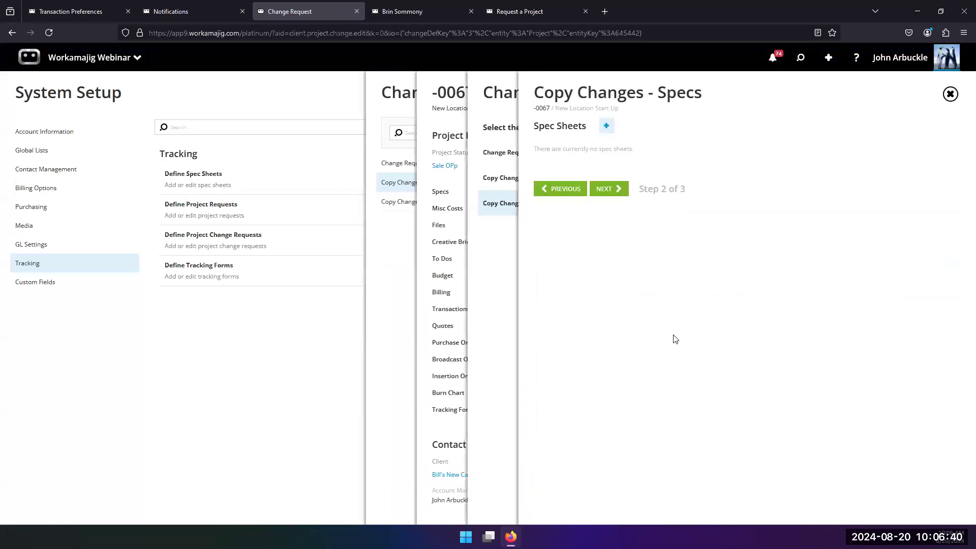
Add a Photography Specs spec sheet with location "ujyyukyuuy" to the change request, then submit the request
click(607, 125)
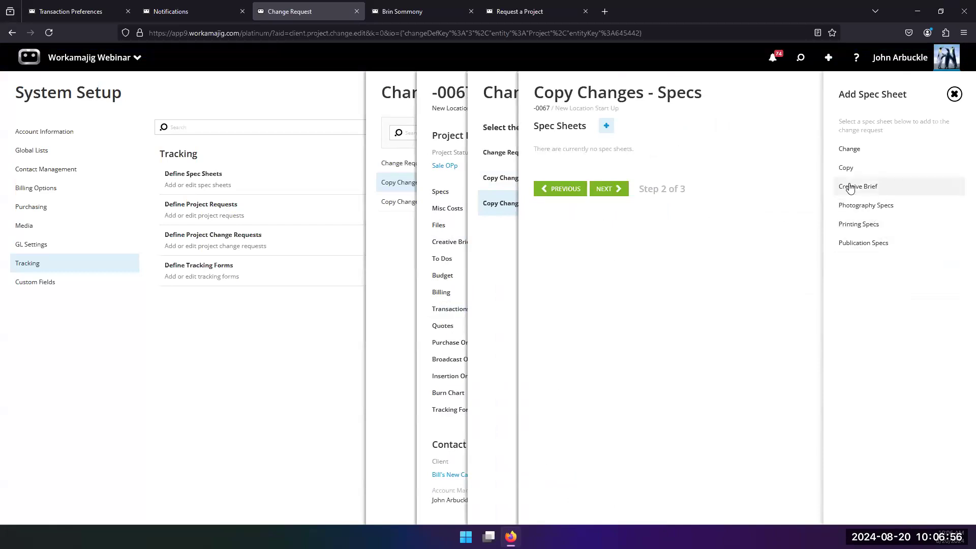
click(859, 213)
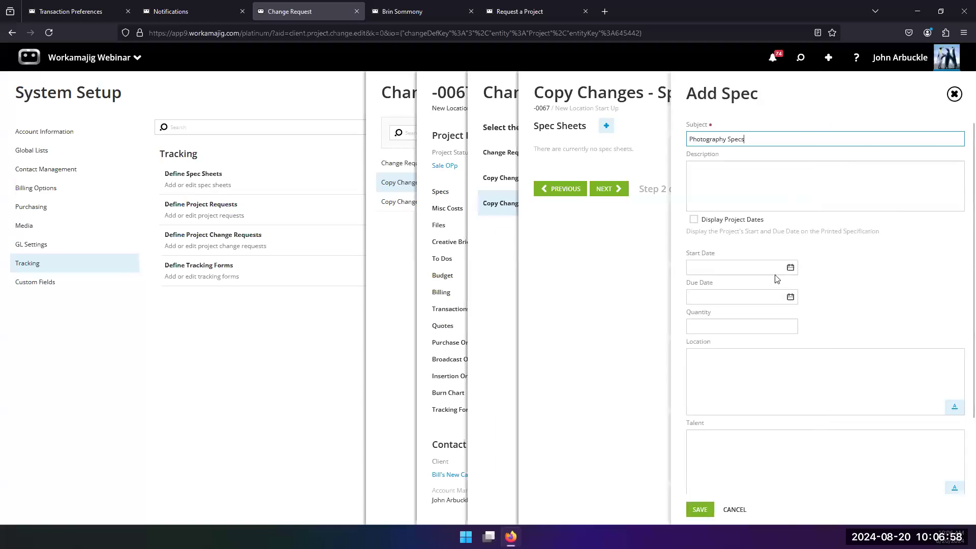
click(738, 362)
text(ujyyukyuuy)
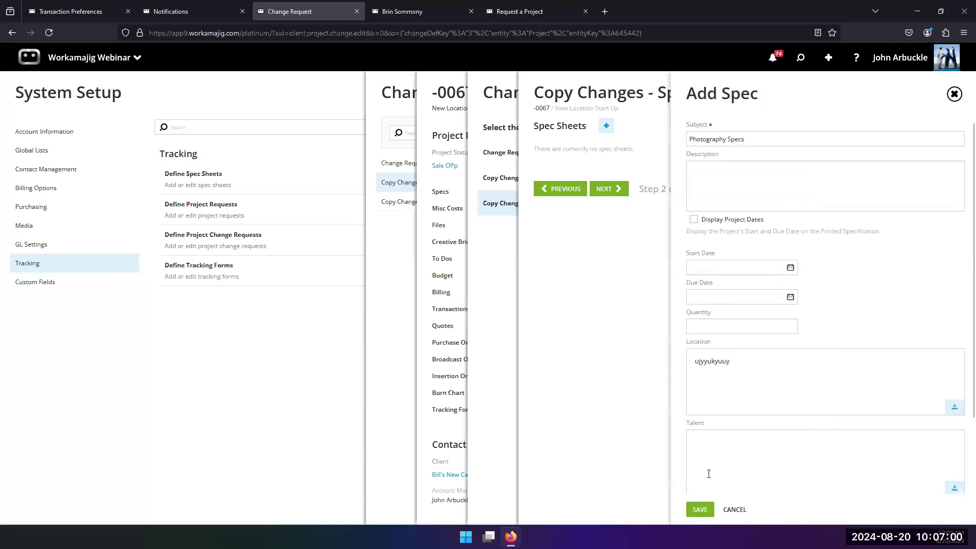
click(702, 510)
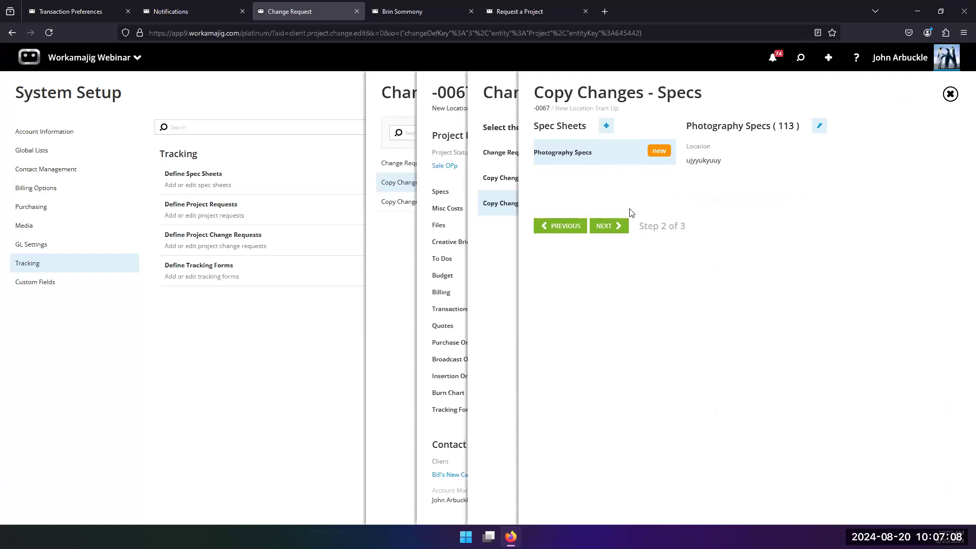
click(610, 230)
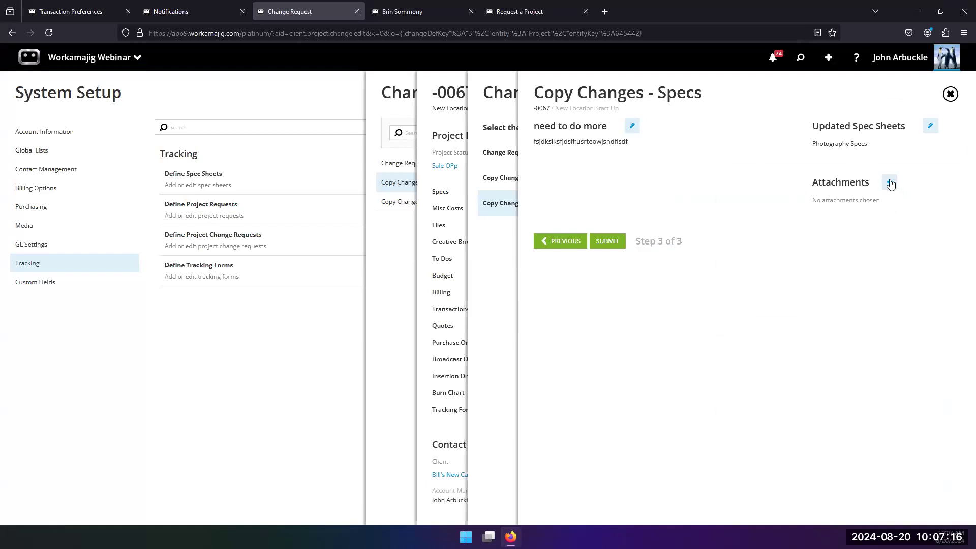
click(609, 243)
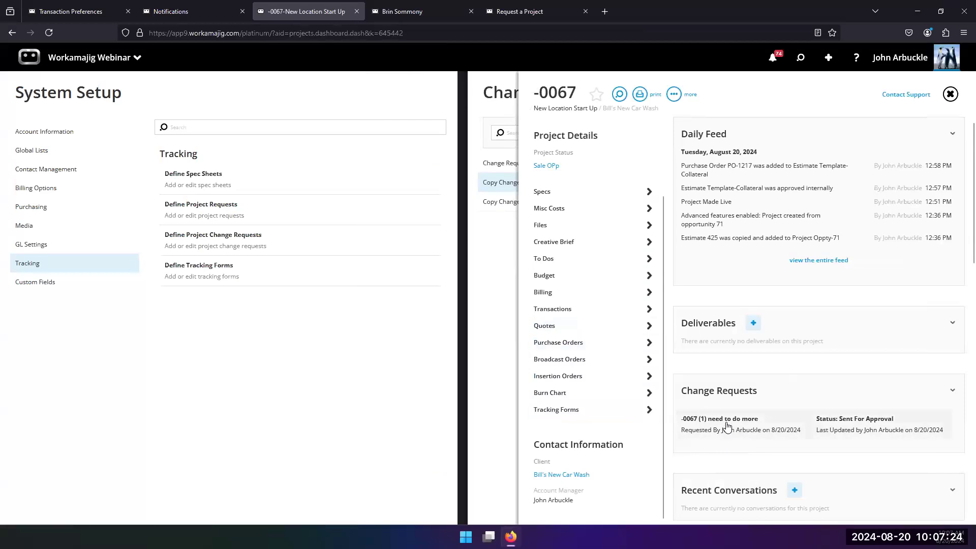
Check the notifications panel's approval items for the newly submitted change request
click(774, 55)
scroll(787, 351, down, 2)
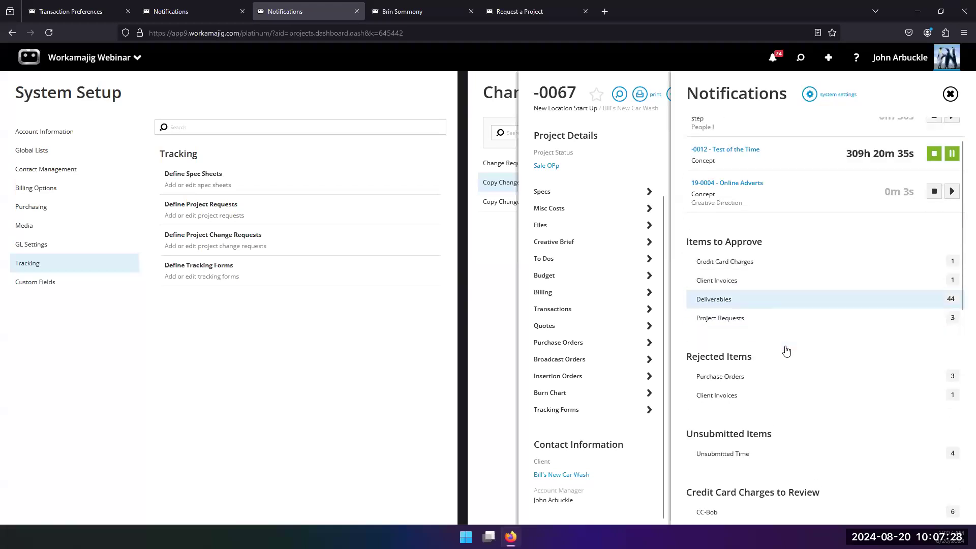
scroll(787, 372, down, 8)
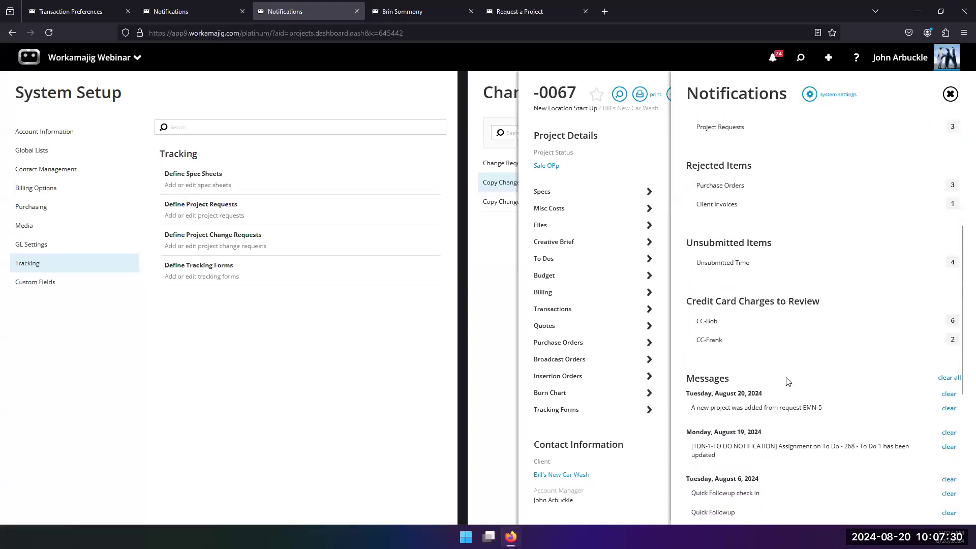
scroll(766, 321, up, 6)
scroll(767, 321, up, 2)
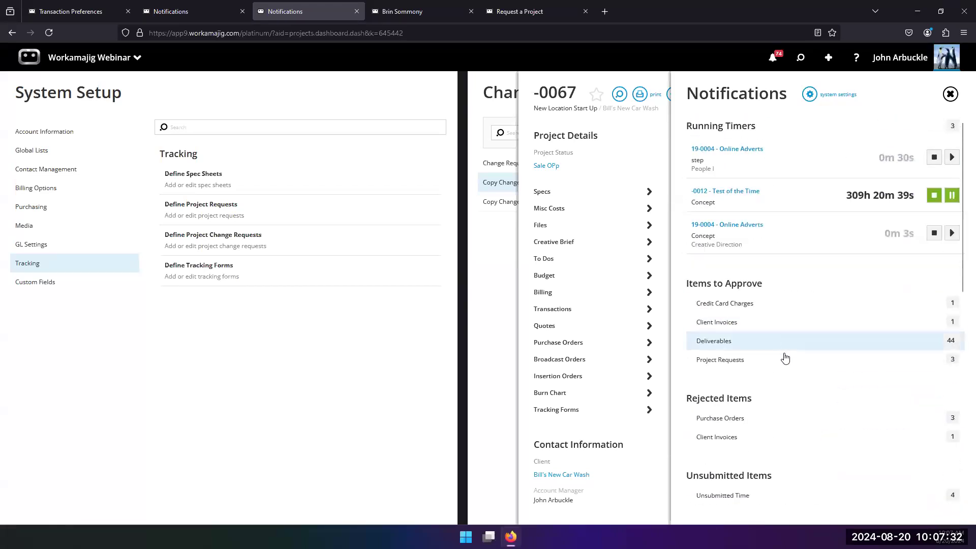
scroll(786, 377, down, 2)
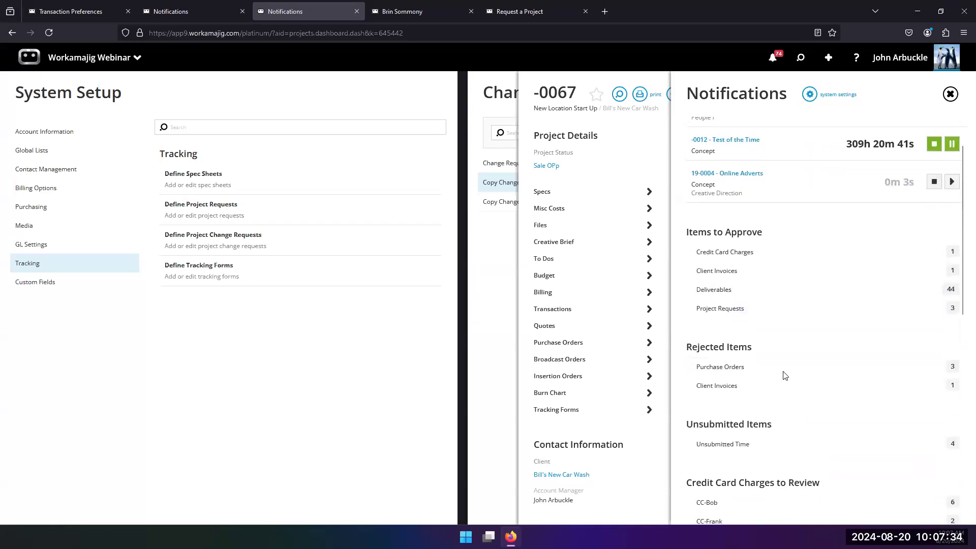
click(509, 381)
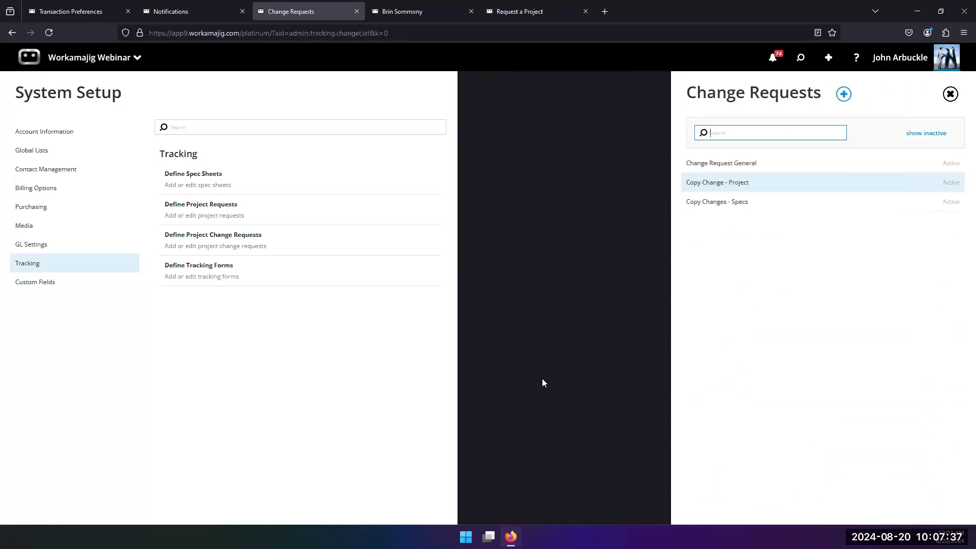
Reload the page and check the notifications panel's approval items again
click(48, 33)
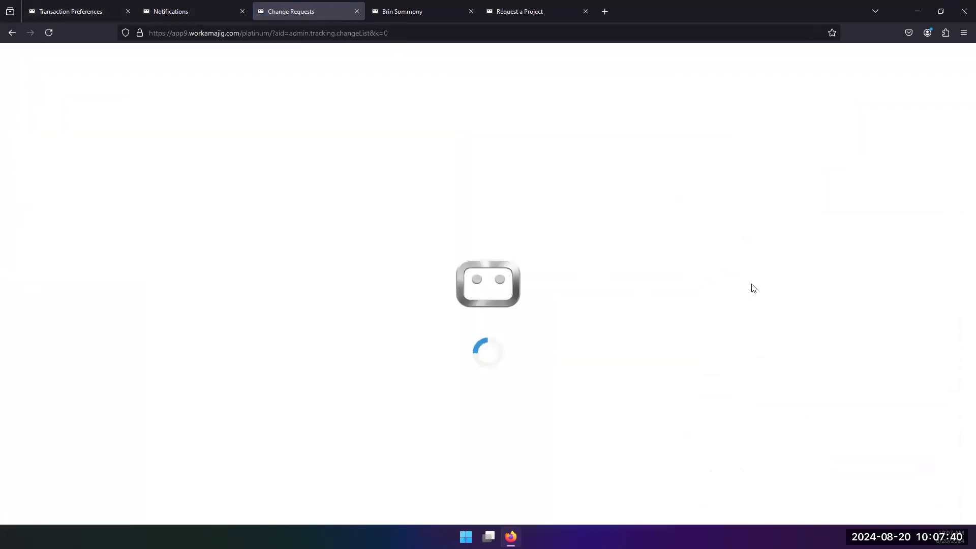
click(772, 58)
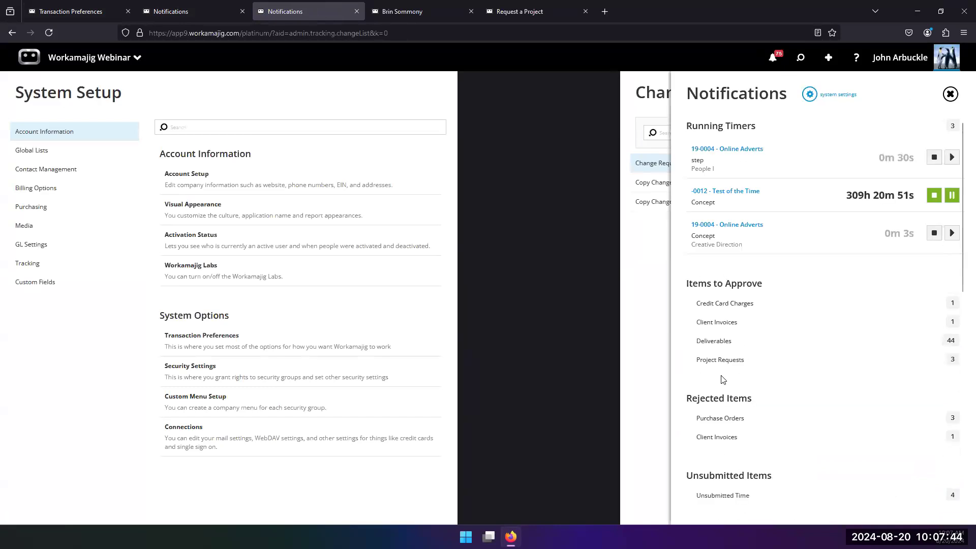
scroll(722, 378, down, 2)
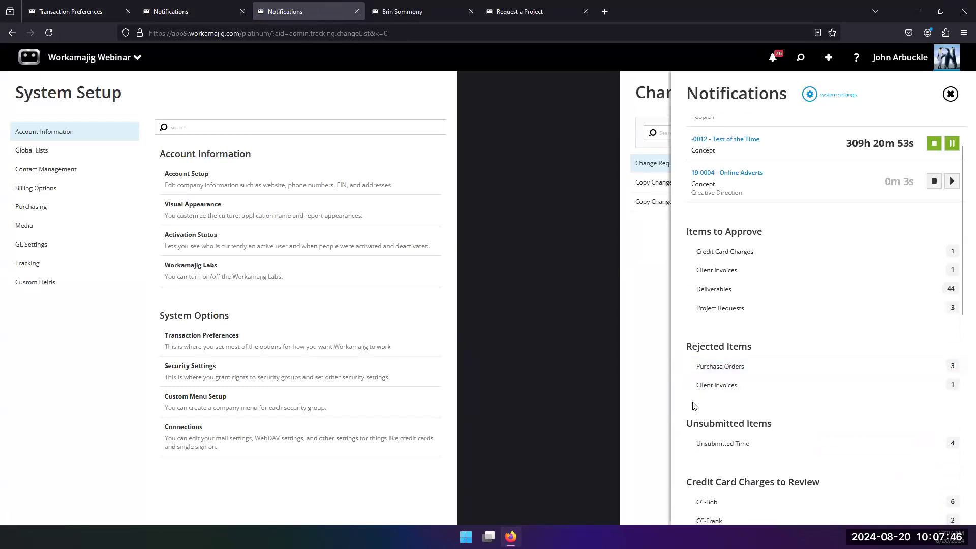
scroll(694, 406, down, 4)
scroll(687, 395, up, 1)
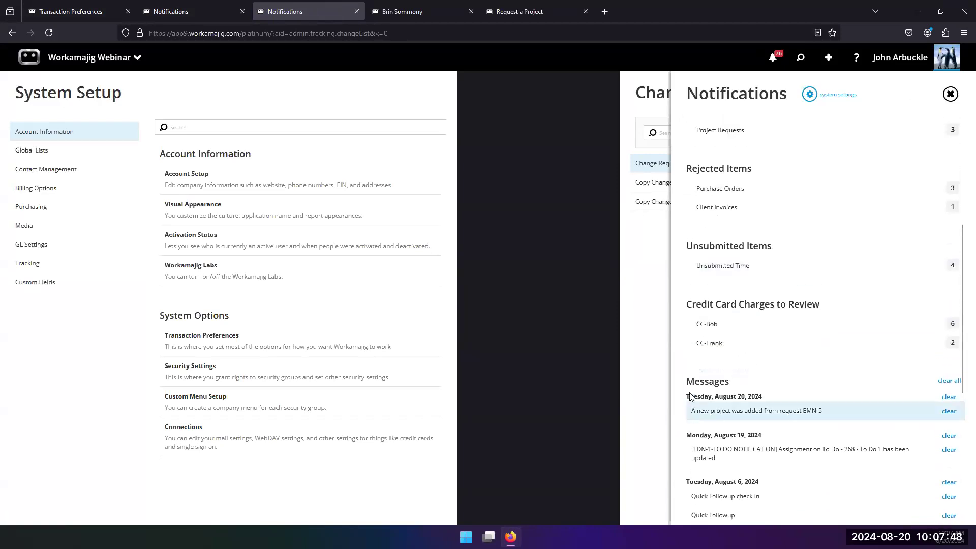
scroll(693, 364, down, 5)
scroll(763, 315, up, 5)
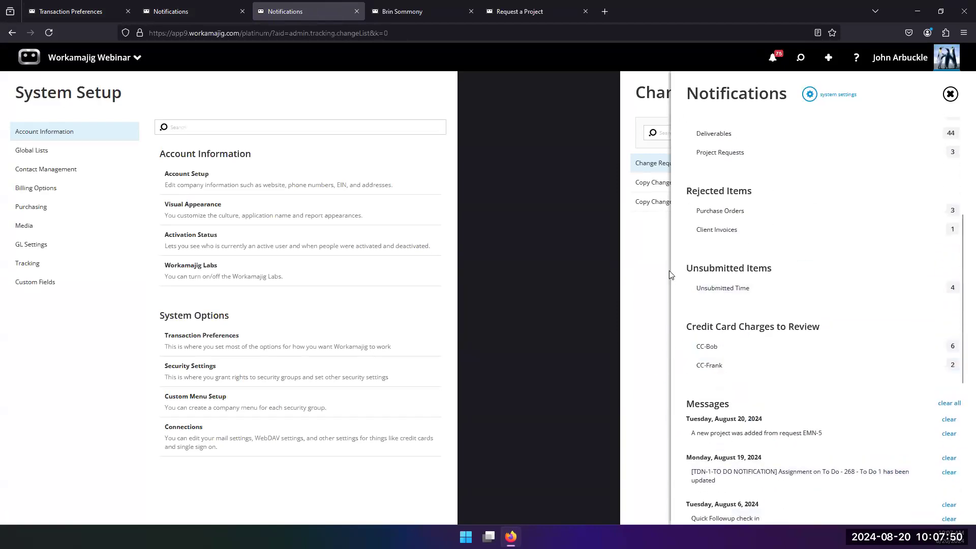
click(669, 271)
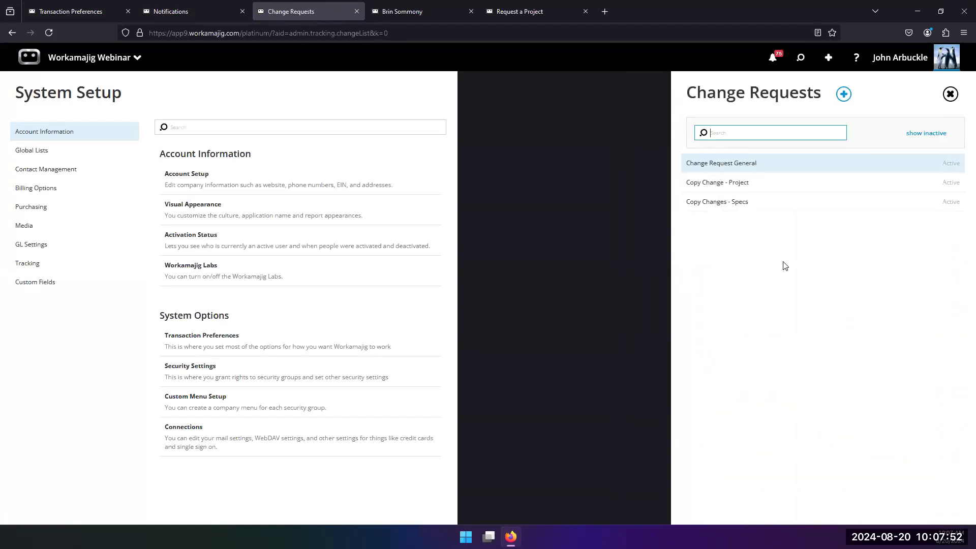
Review the approval processes of the Change Request General and Copy Change - Project definitions
click(737, 164)
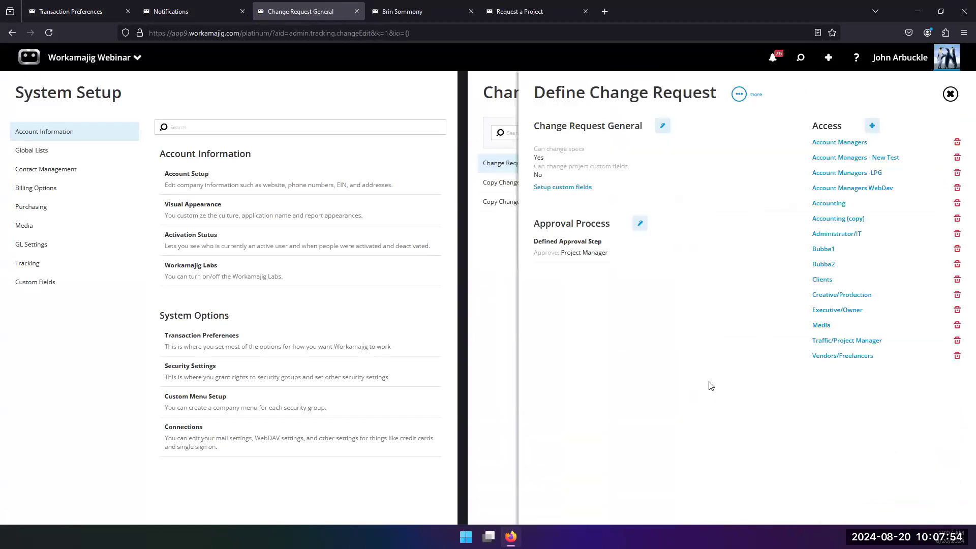
click(489, 291)
click(703, 184)
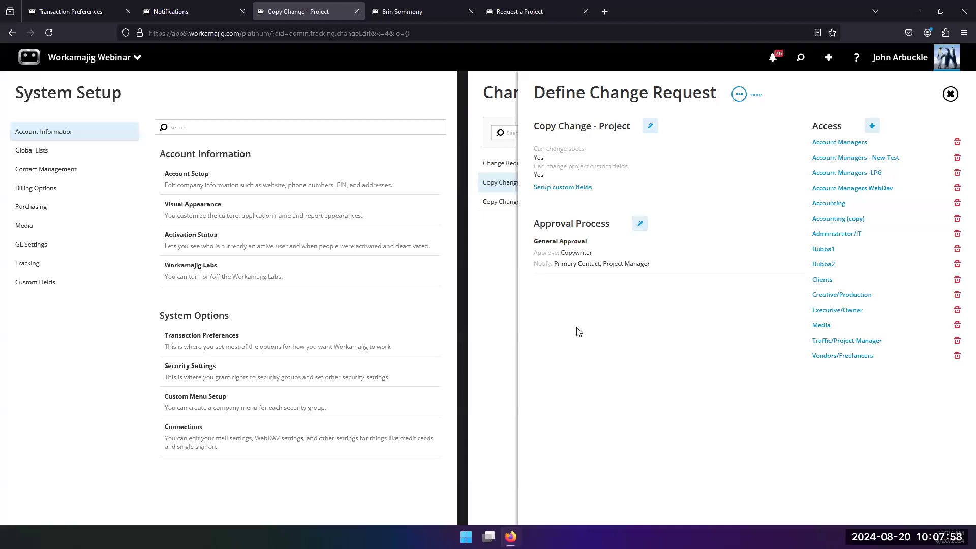
click(516, 310)
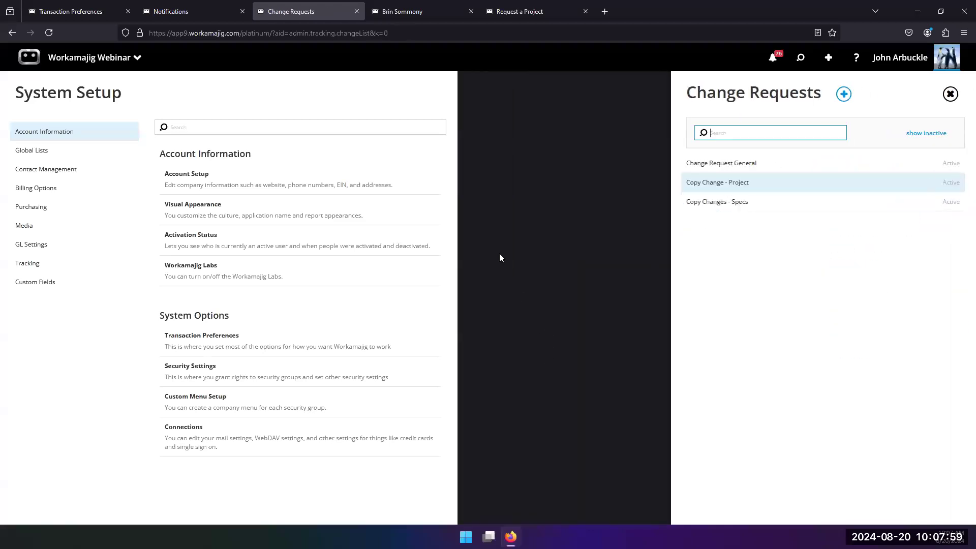
Open project -0067 New Location Start Up from recent searches and open its "need to do more" change request
click(801, 58)
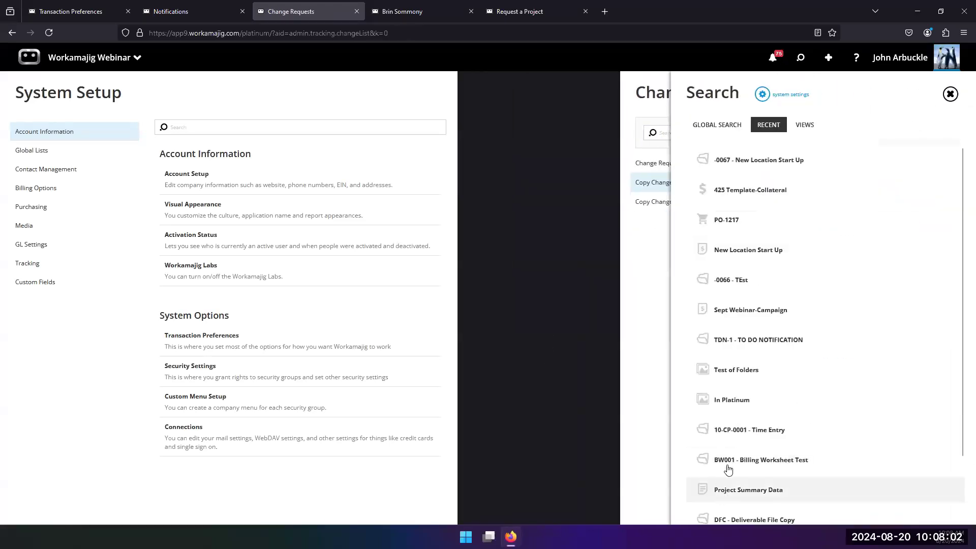
scroll(728, 471, down, 1)
scroll(735, 402, up, 1)
click(740, 171)
scroll(712, 397, down, 1)
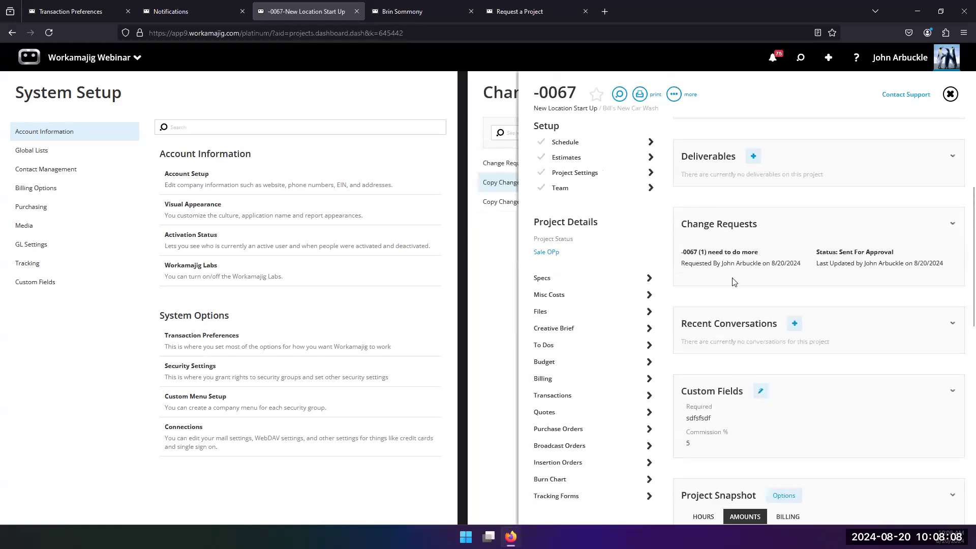
click(731, 254)
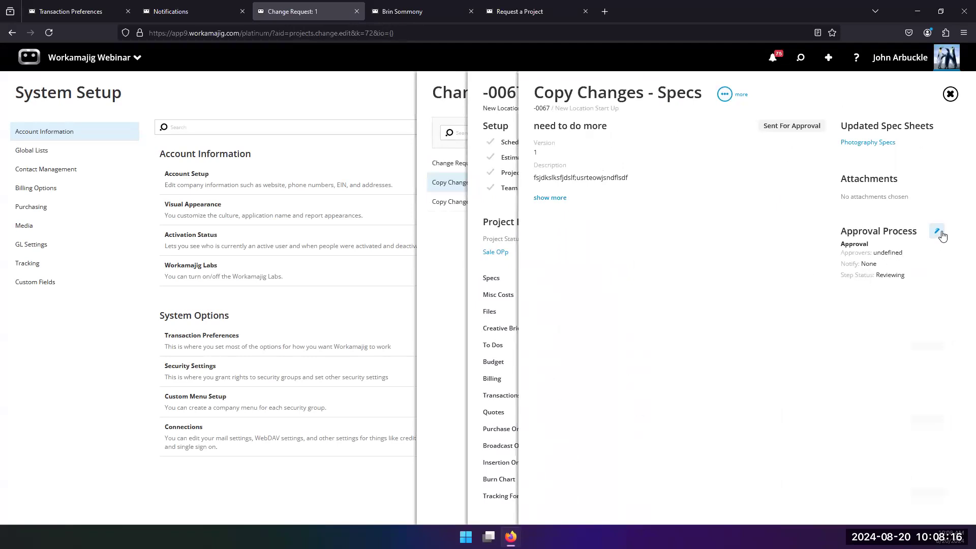
Add a staff member as approver on the change request's Approval step and send notifications to the new approver
click(725, 96)
click(936, 231)
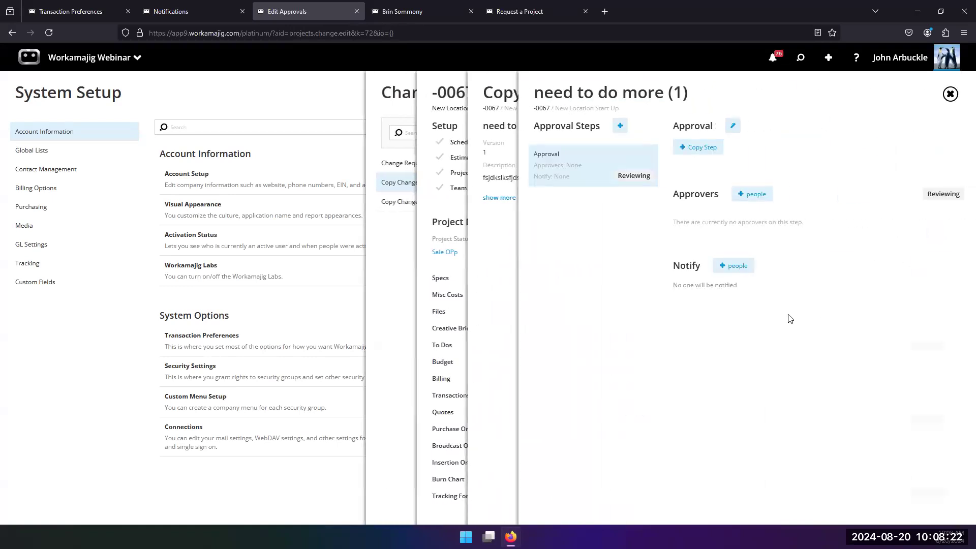
click(756, 194)
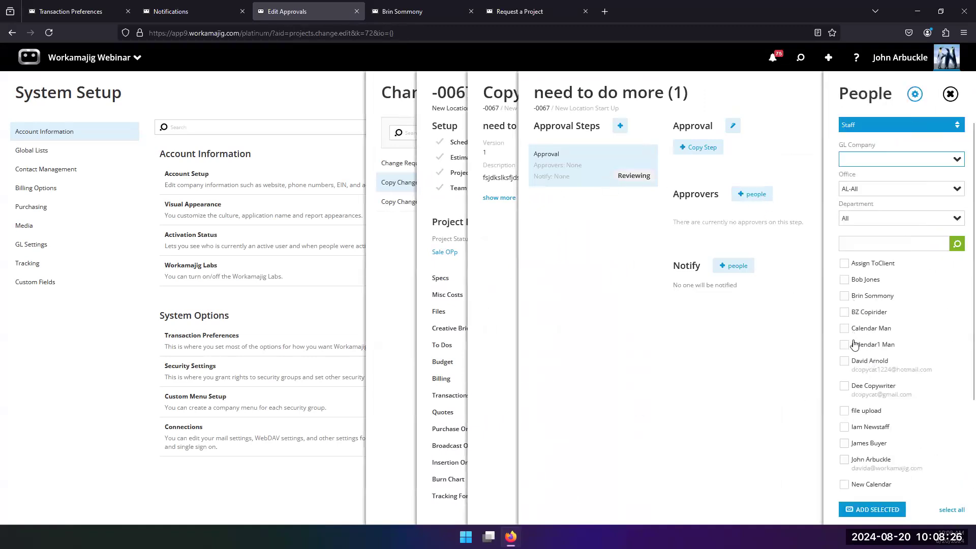
click(846, 461)
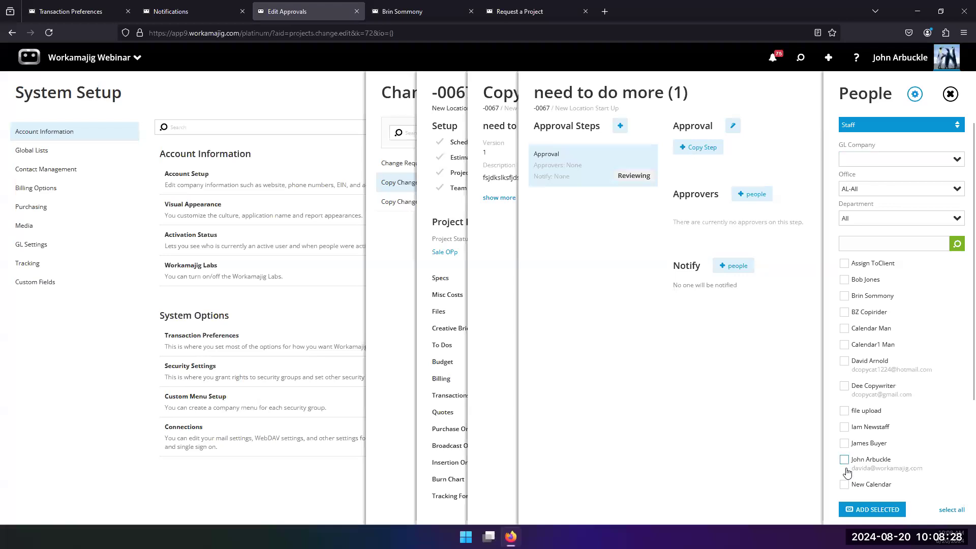
click(866, 511)
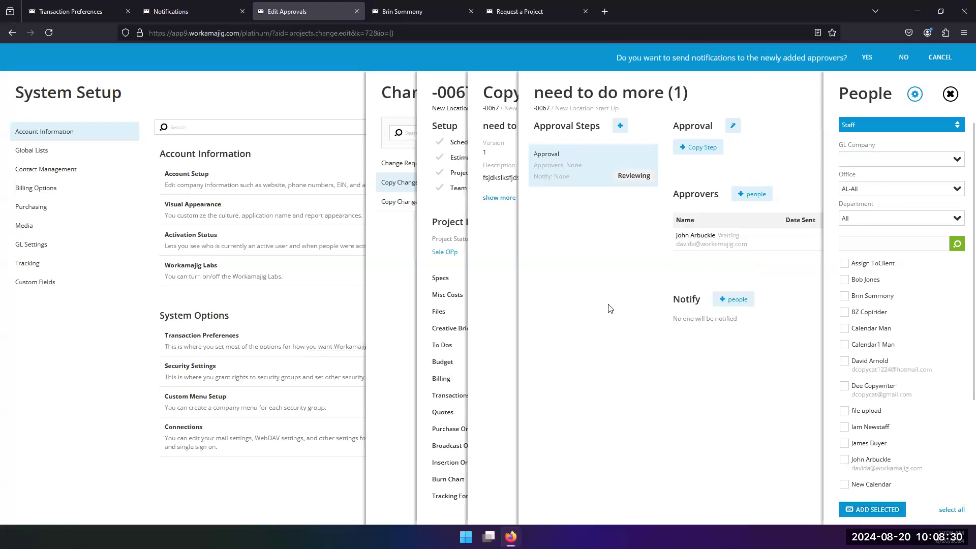
click(870, 58)
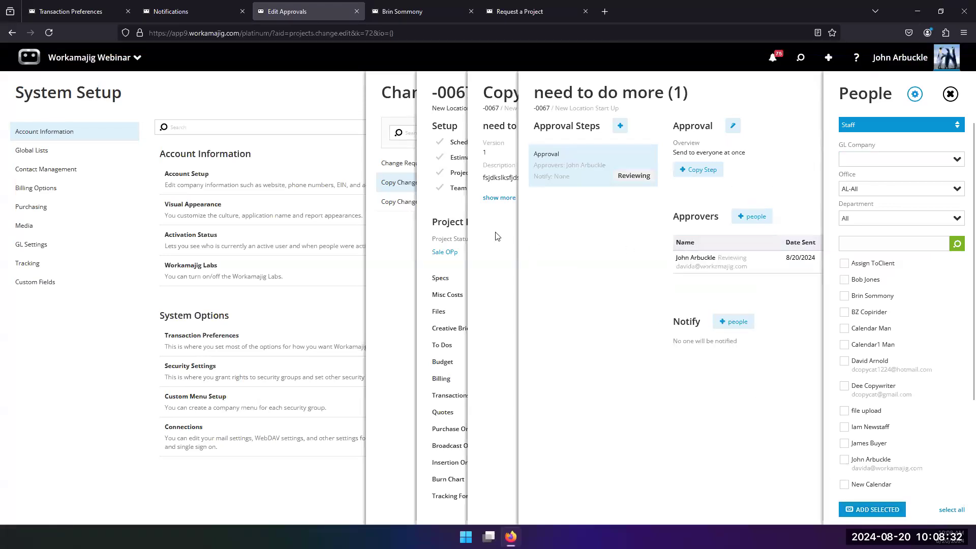
Open the change request from the notifications' items to approve and view its Photography Specs sheet
click(473, 256)
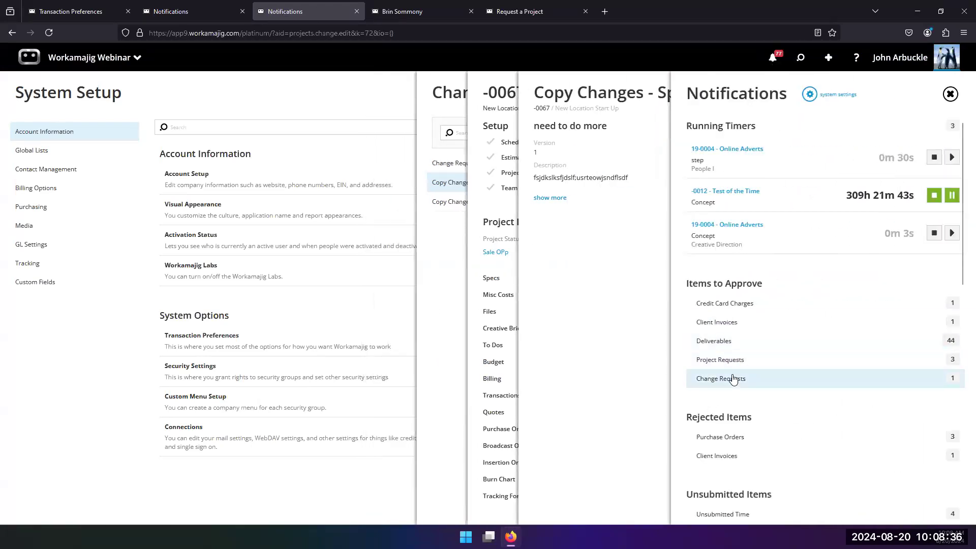
click(732, 378)
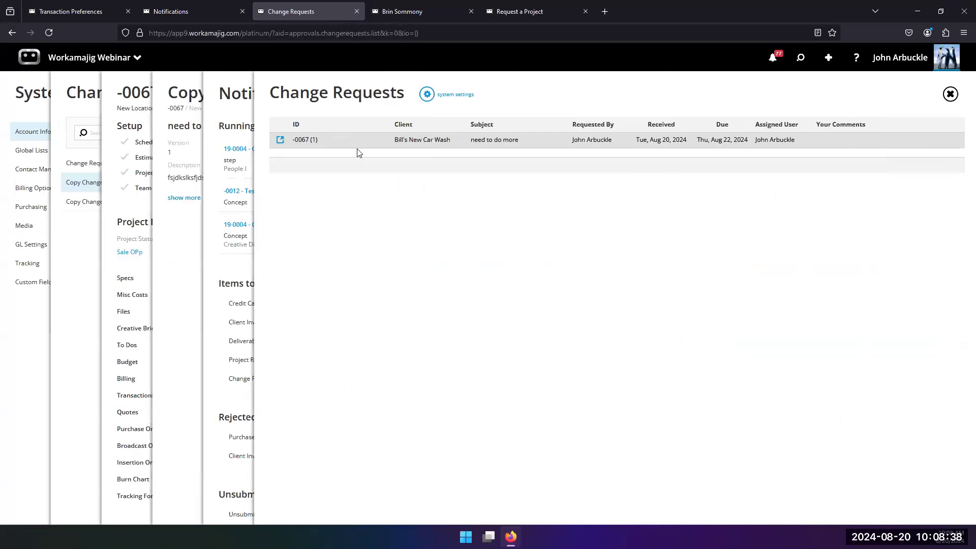
click(407, 143)
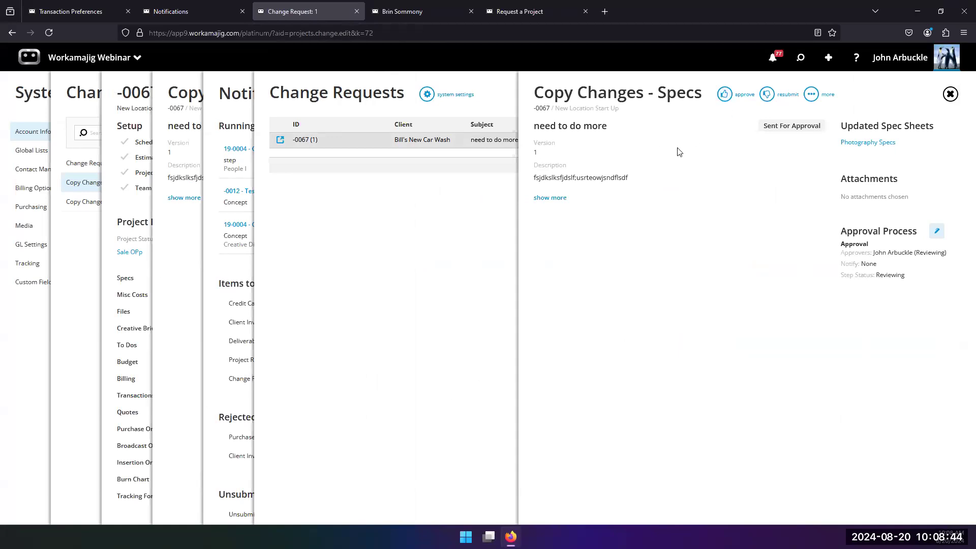
click(853, 144)
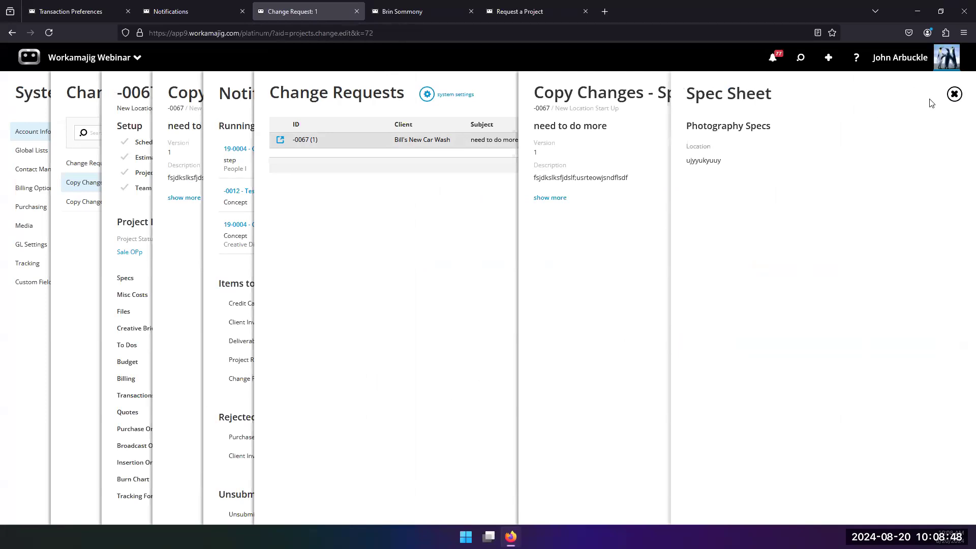
click(955, 95)
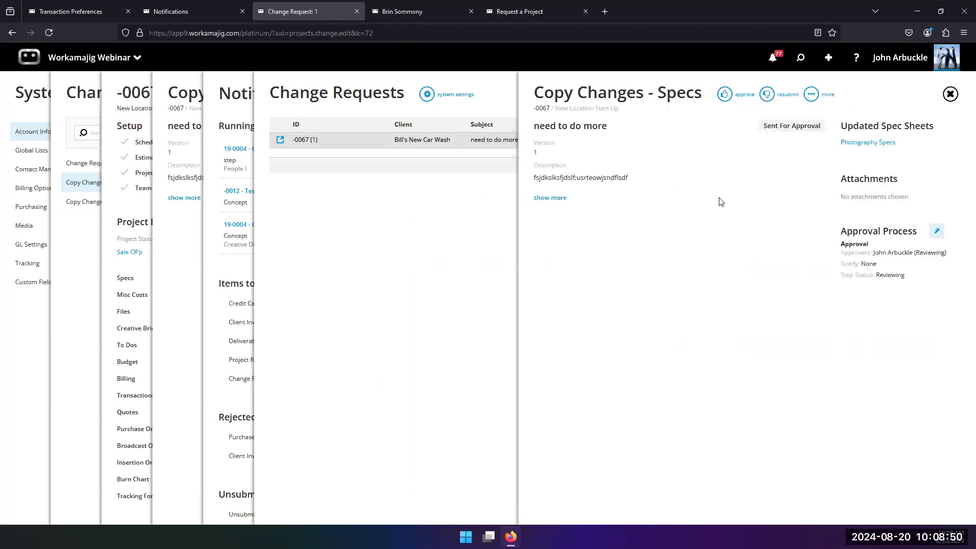
Approve the "need to do more" change request and return to project -0067
click(724, 95)
click(843, 201)
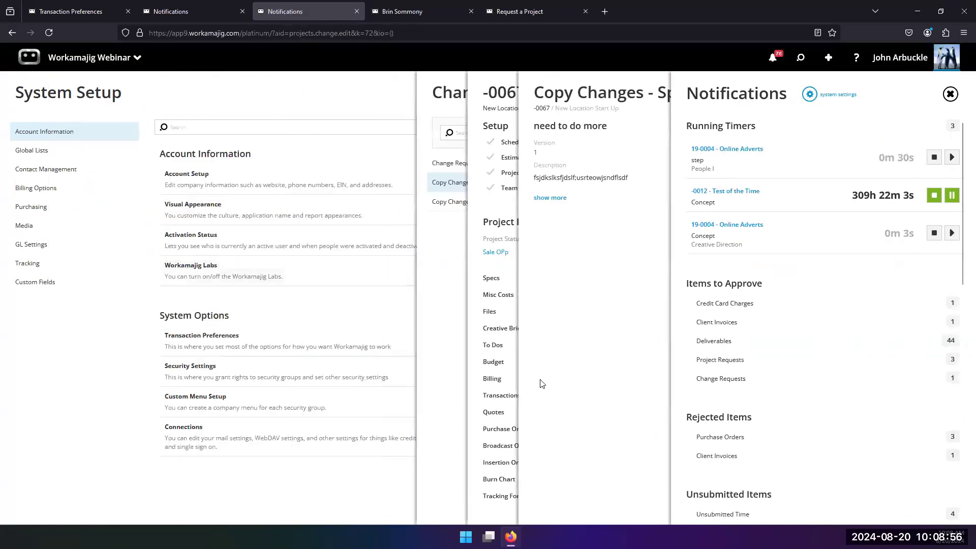
click(485, 269)
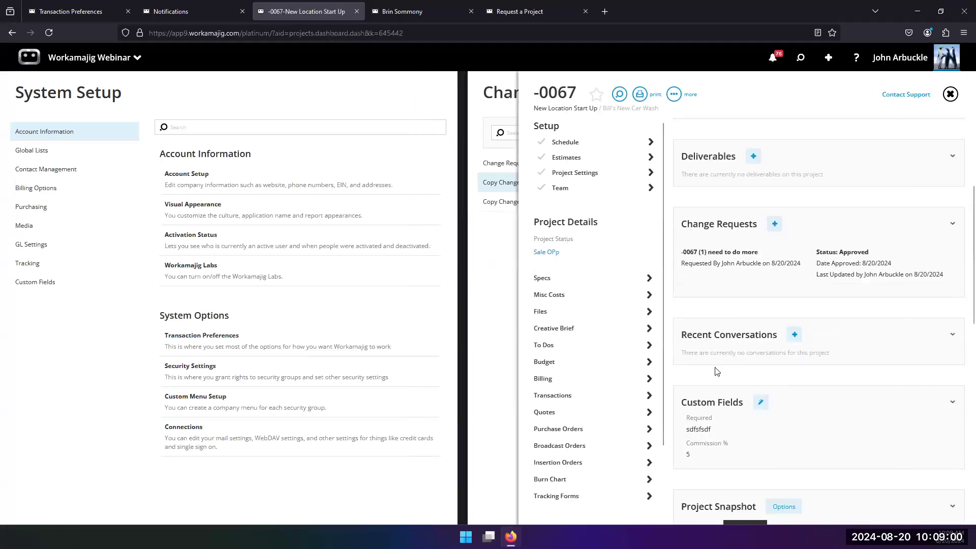
View the project's Photography Specs sheet and return to the project -0067 dashboard
scroll(715, 371, down, 1)
scroll(710, 369, up, 2)
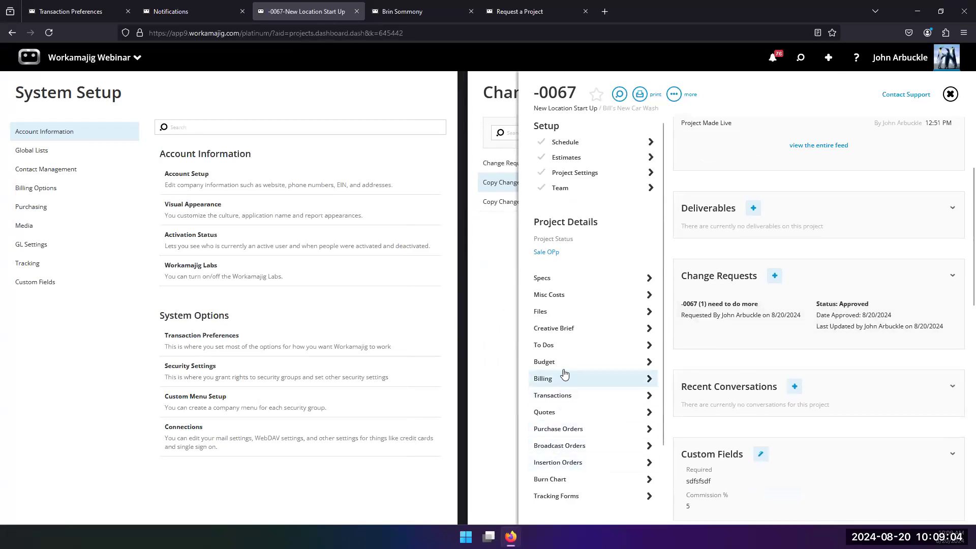
click(568, 278)
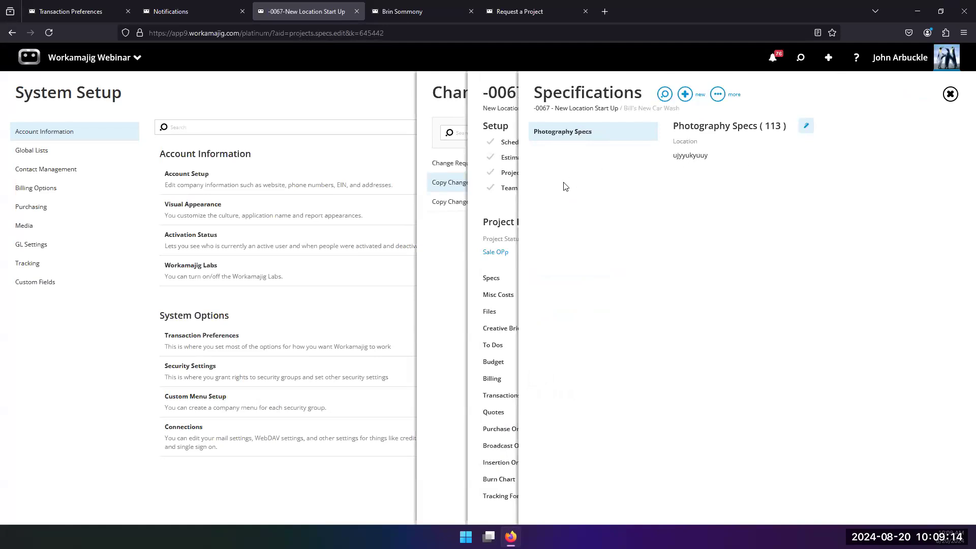
click(513, 207)
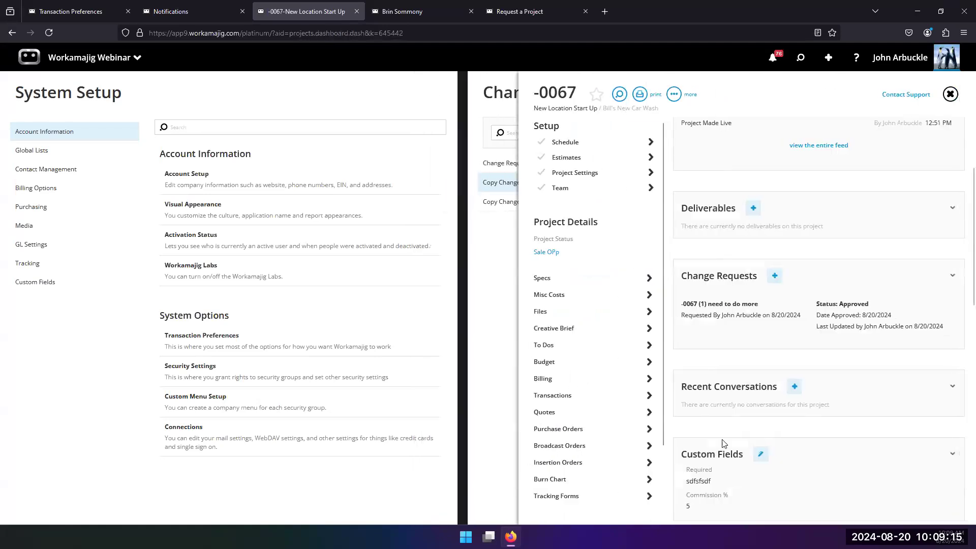
Start a new Copy Changes - Specs change request on project -0067 with the subject "tryrtytr"
click(773, 277)
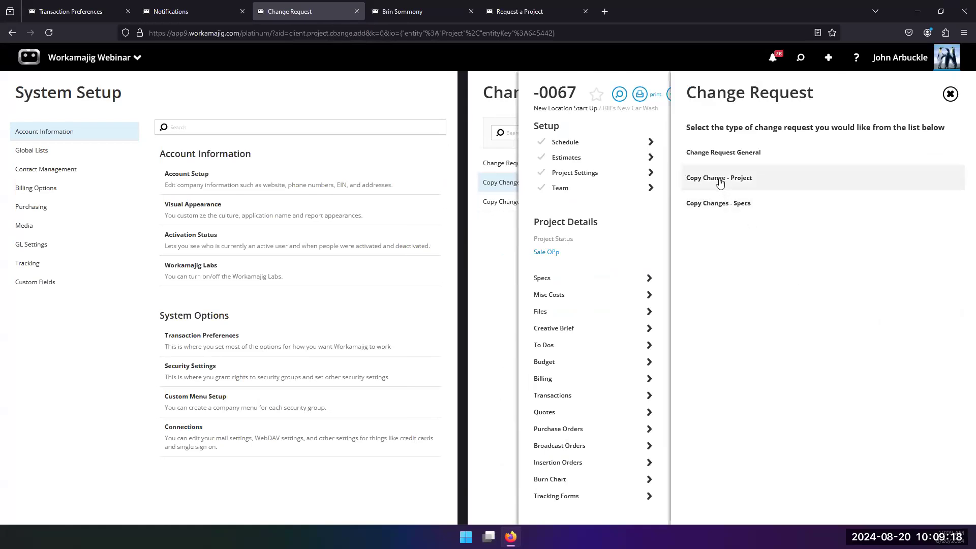
click(719, 204)
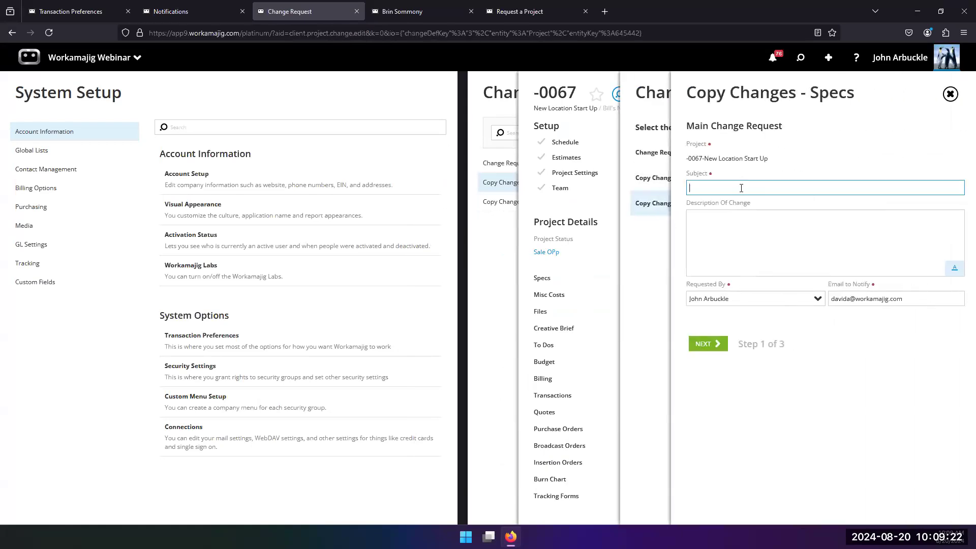
text(tryrtytr)
click(702, 344)
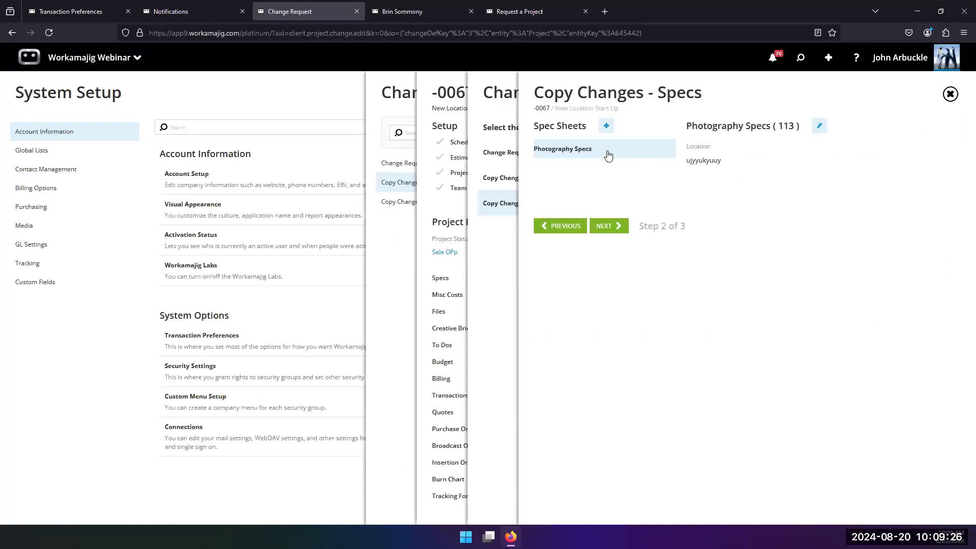
Edit the Photography Specs sheet, adding "jlsl;kdsjfsdfsld;jsdfsd" to Location and "sdfsdfsfd" to Talent, and save
click(818, 128)
click(734, 409)
text(jlsl;kdsjfsdfsld;jsdfsd)
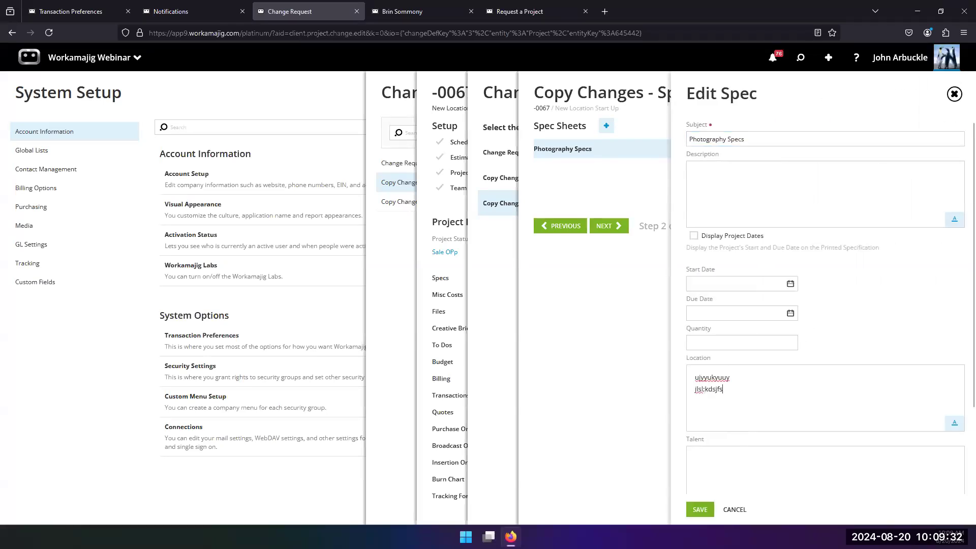
click(733, 469)
text(sdf)
click(699, 510)
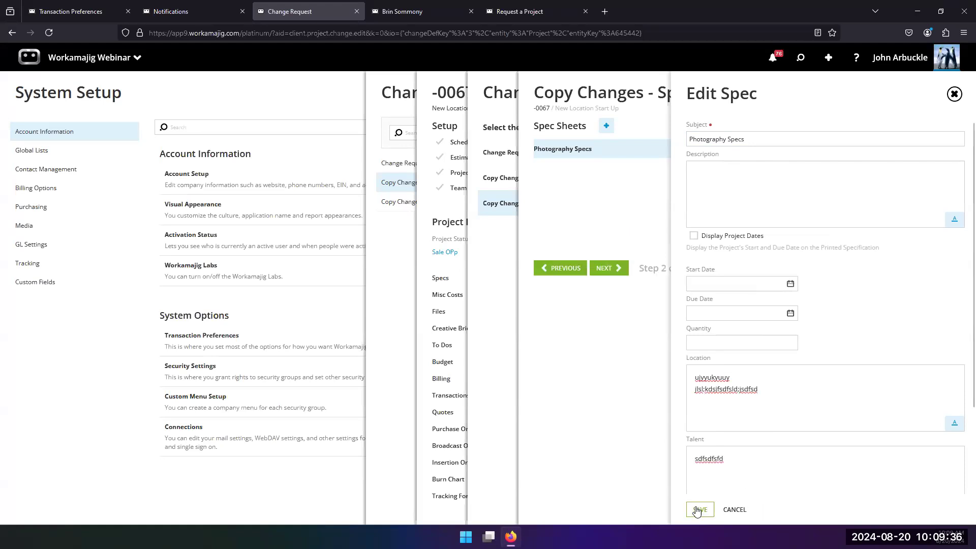
Advance to the final step and submit the "tryrtytr" change request, returning to the project
click(606, 268)
click(611, 244)
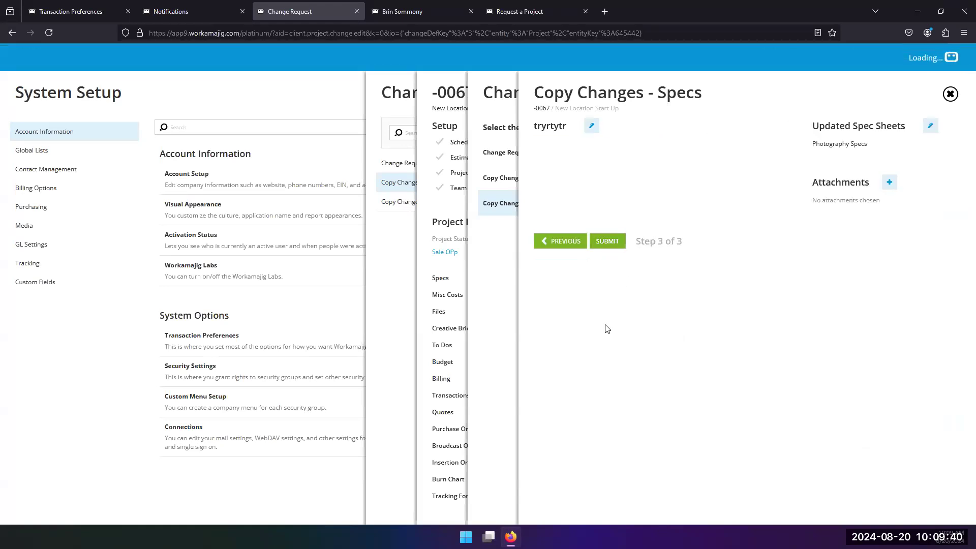
click(497, 301)
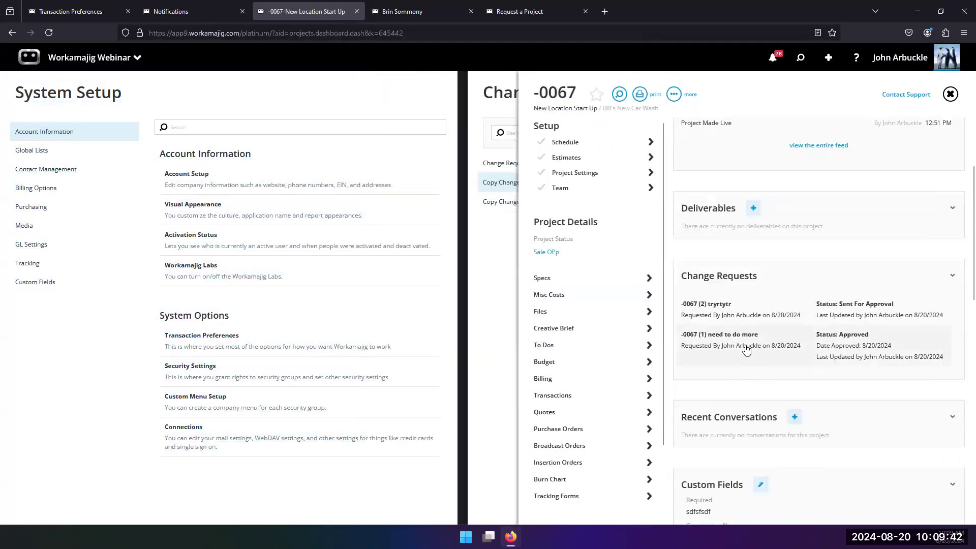
Open the "tryrtytr" change request, add a staff member as approver on its Approval step, and send notifications
click(746, 315)
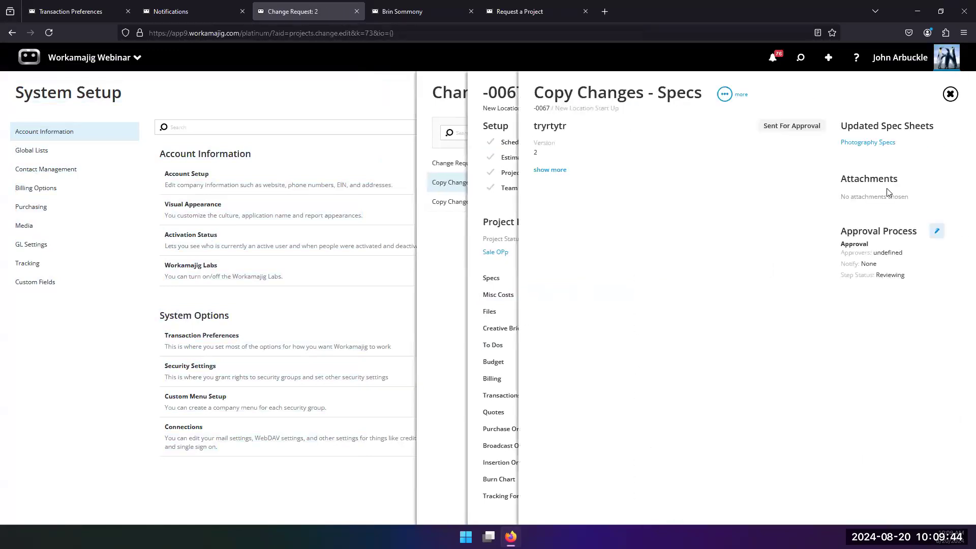
click(937, 232)
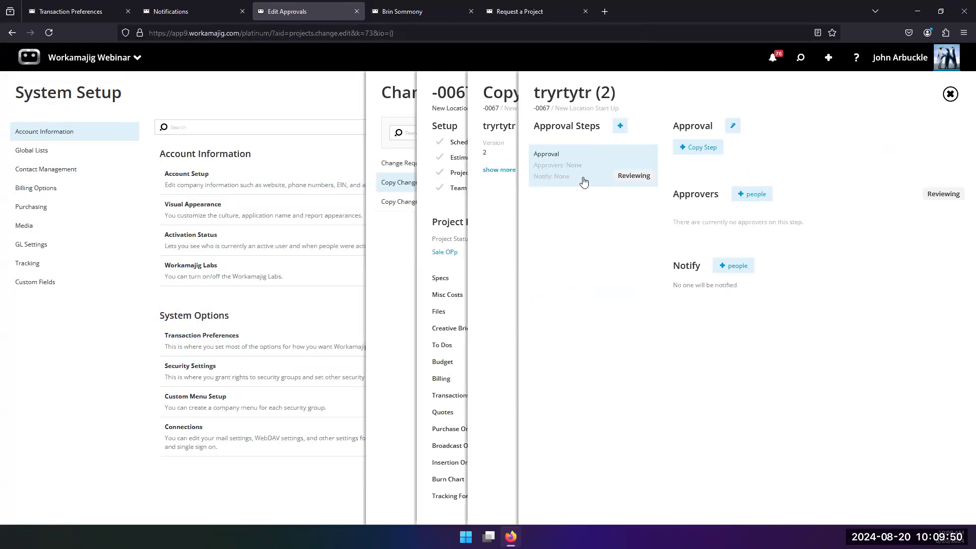
click(760, 196)
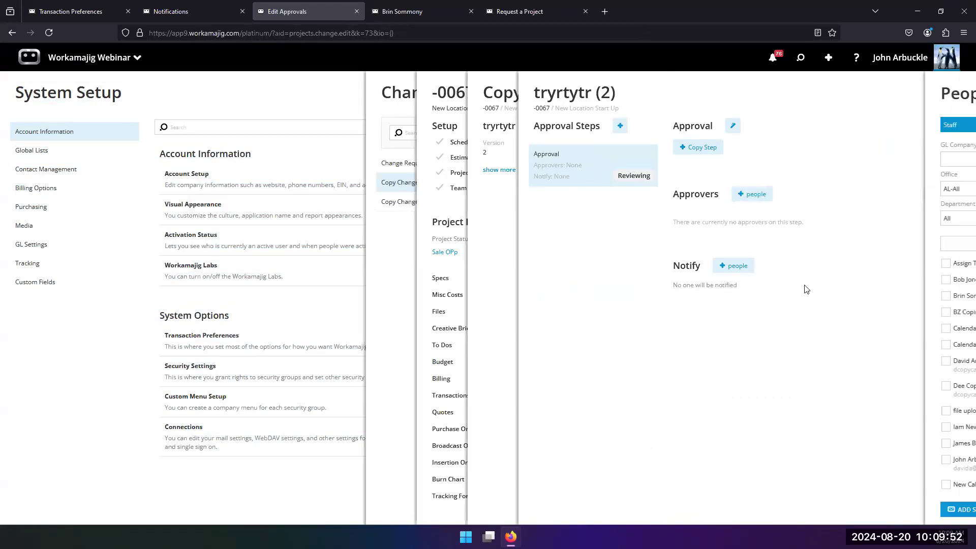
click(844, 459)
click(872, 509)
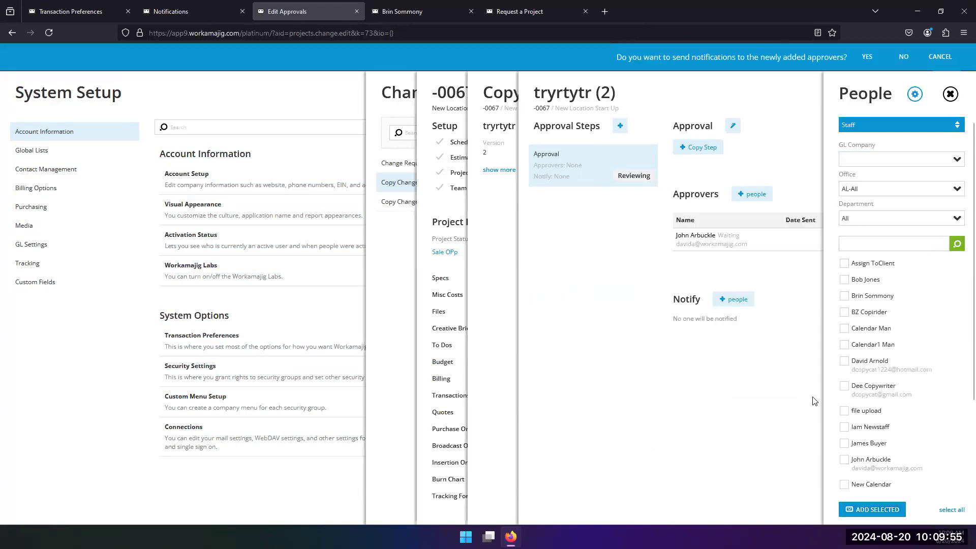
click(867, 57)
Open the "tryrtytr" change request from the notifications' change requests awaiting approval
click(511, 236)
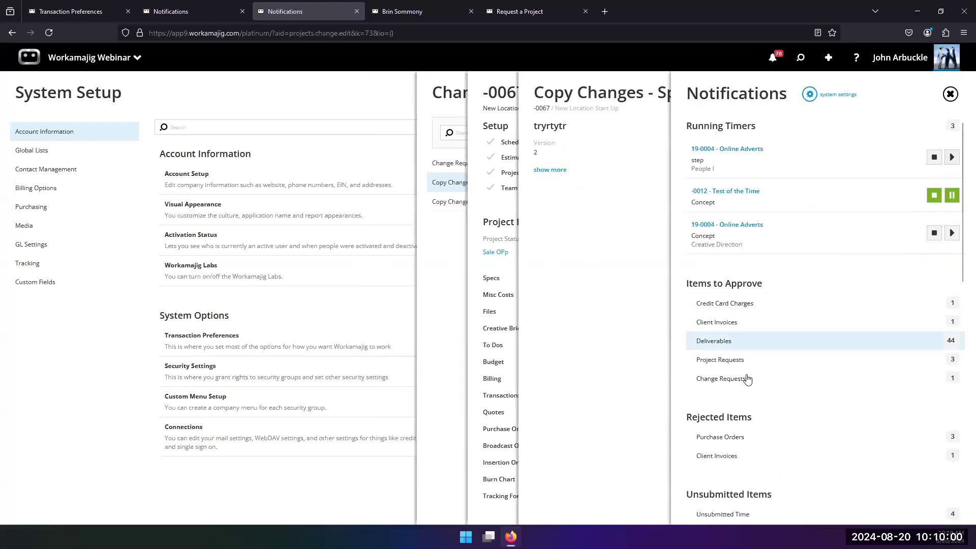
click(730, 387)
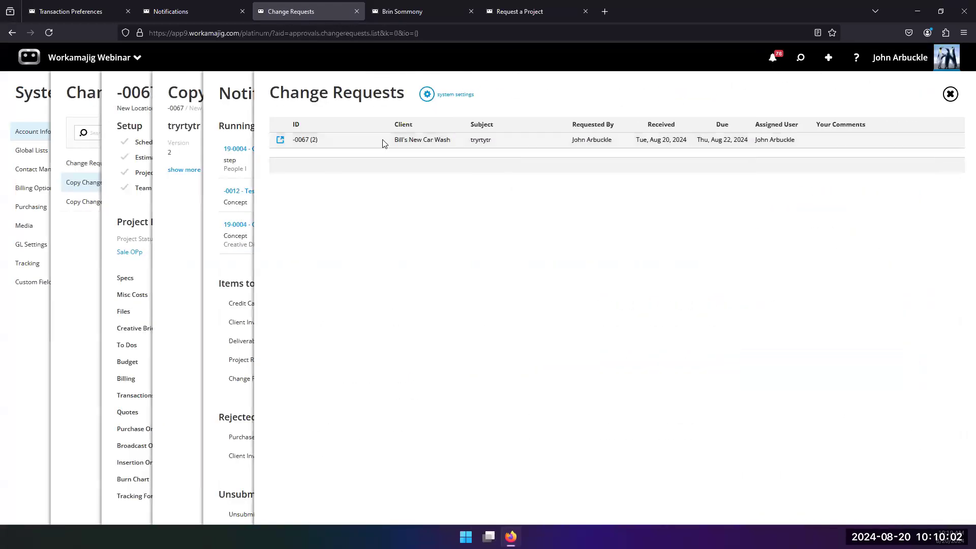
click(384, 143)
Approve the "tryrtytr" change request and return to project -0067
click(726, 96)
click(853, 199)
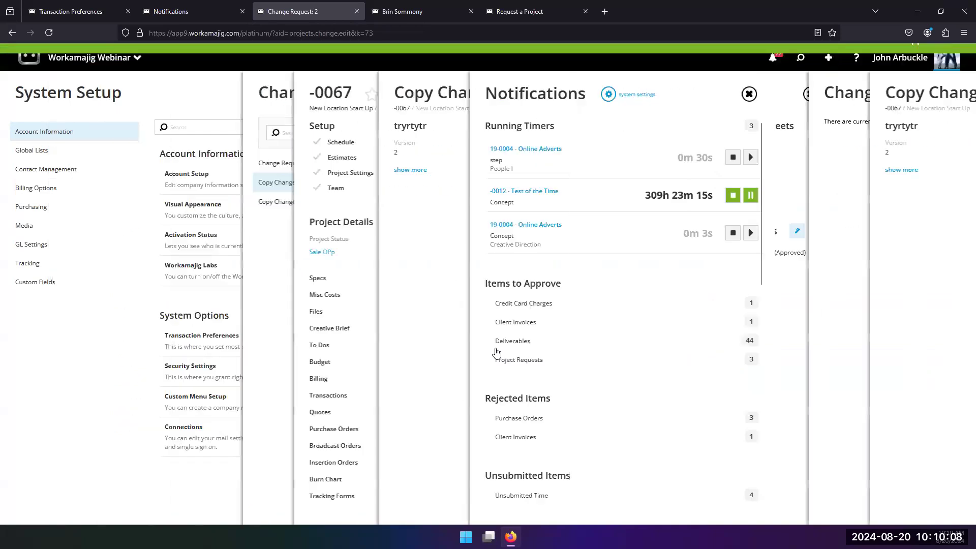
click(472, 277)
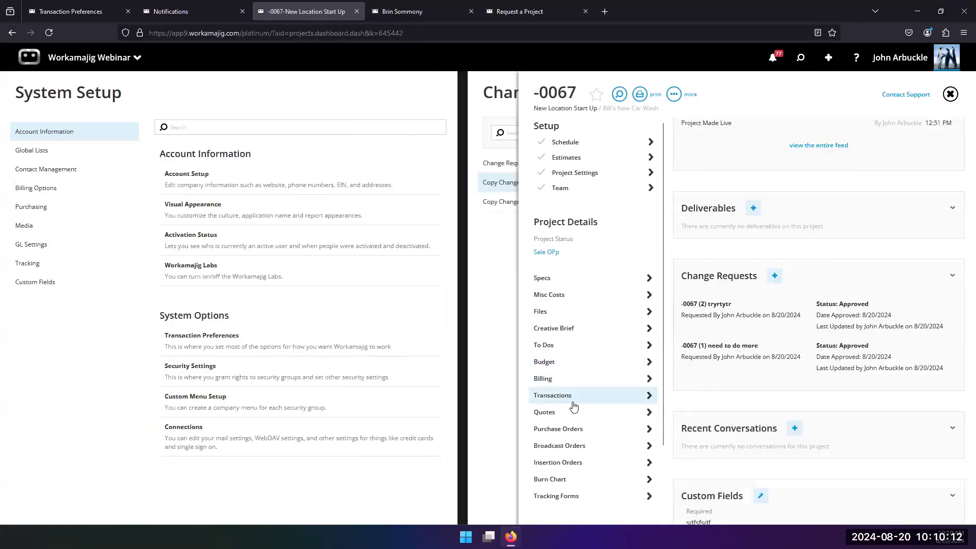
Compare the Photography Specs sheet's prior versions 1 and 2, then return to the project dashboard
scroll(738, 339, down, 1)
scroll(742, 325, up, 3)
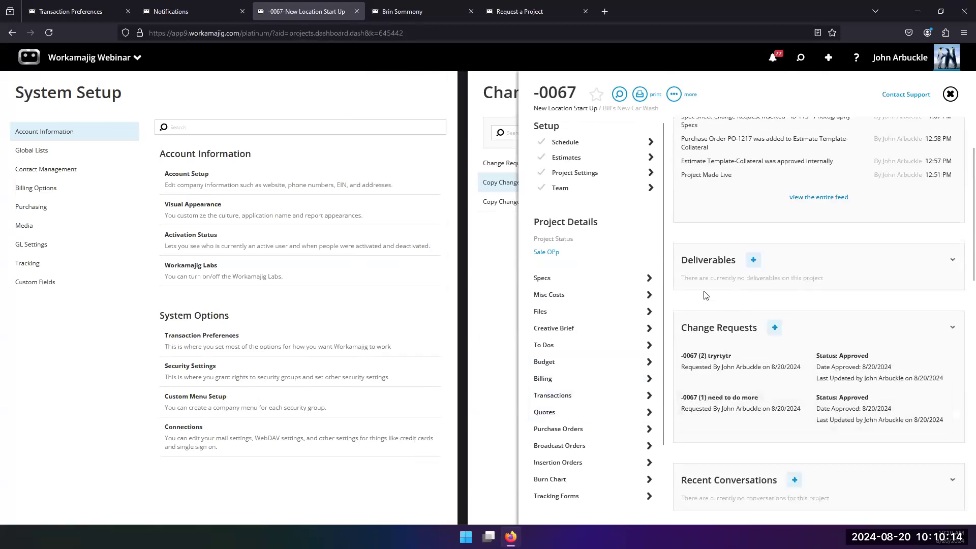
click(555, 279)
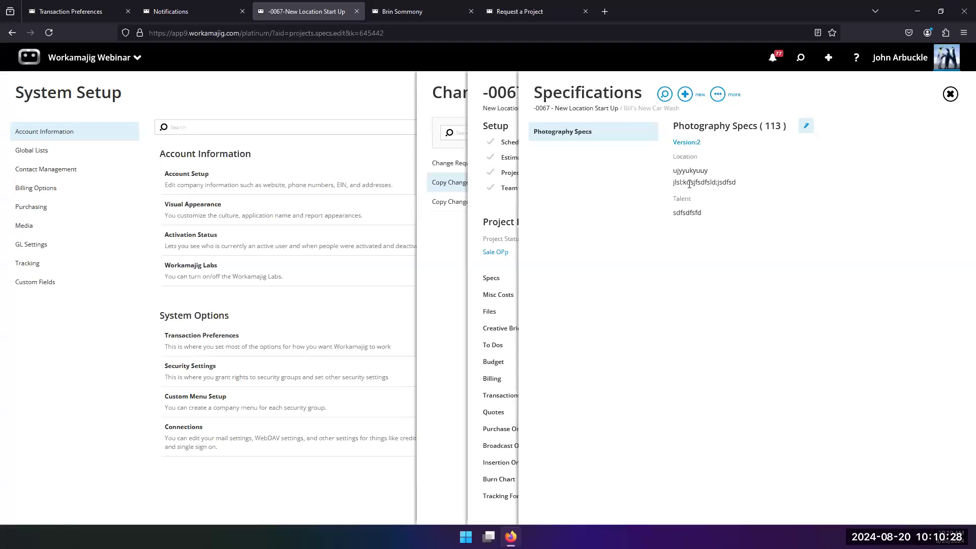
click(687, 142)
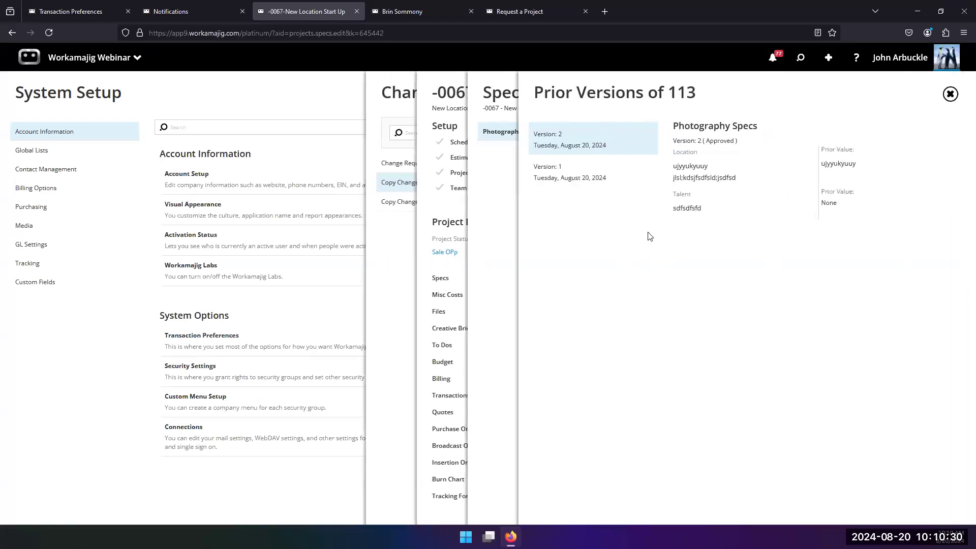
click(588, 174)
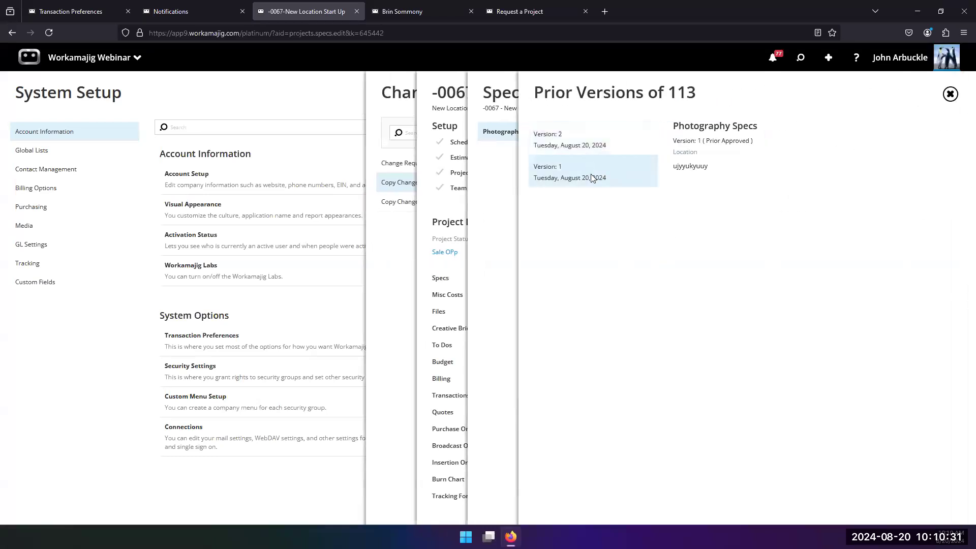
click(617, 148)
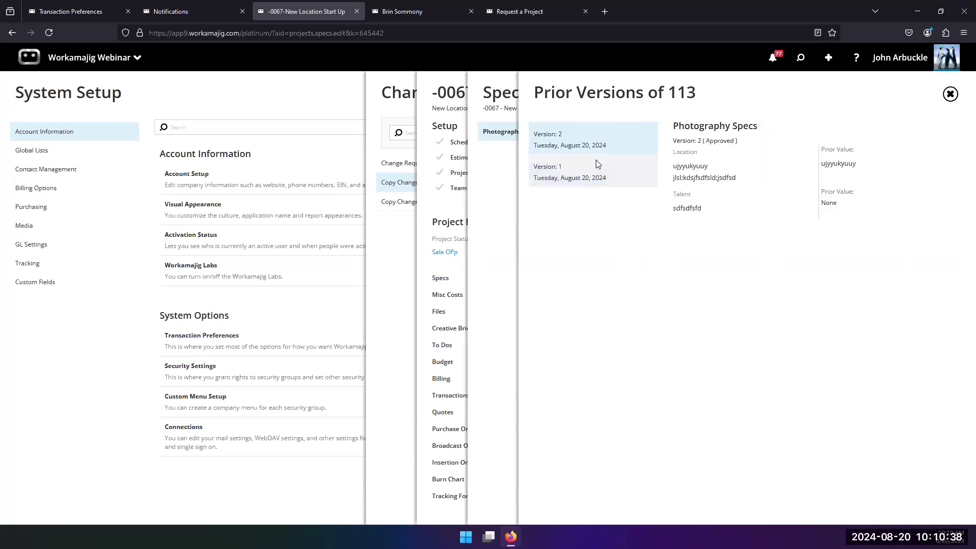
click(569, 178)
click(495, 216)
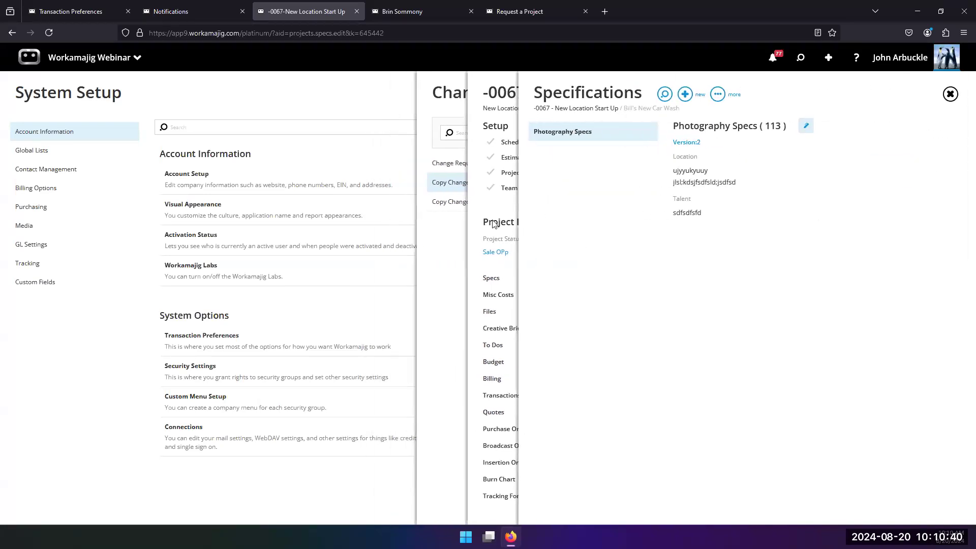
click(476, 212)
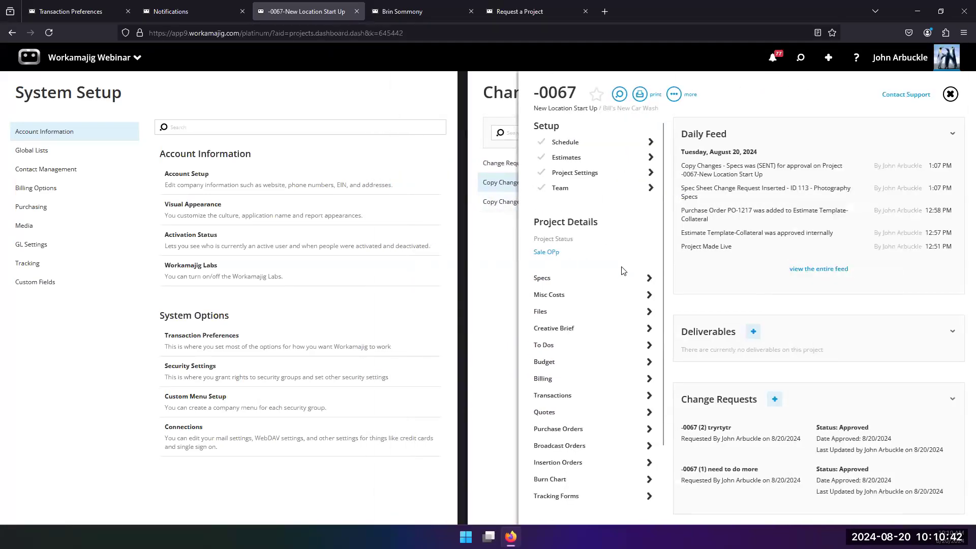
Create a new estimate named "New Location Start Up" for project -0067, marked as a Change Order, and save it
scroll(615, 330, down, 2)
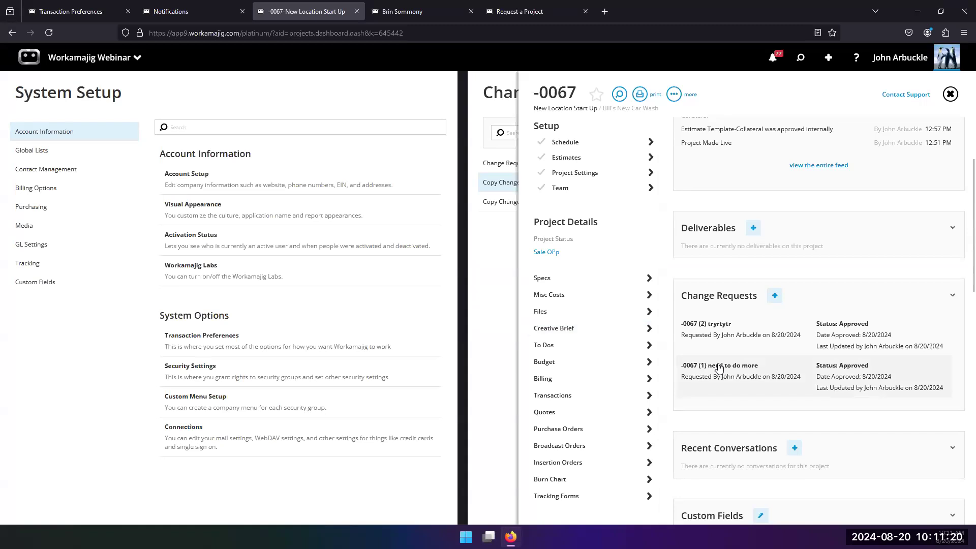
click(568, 159)
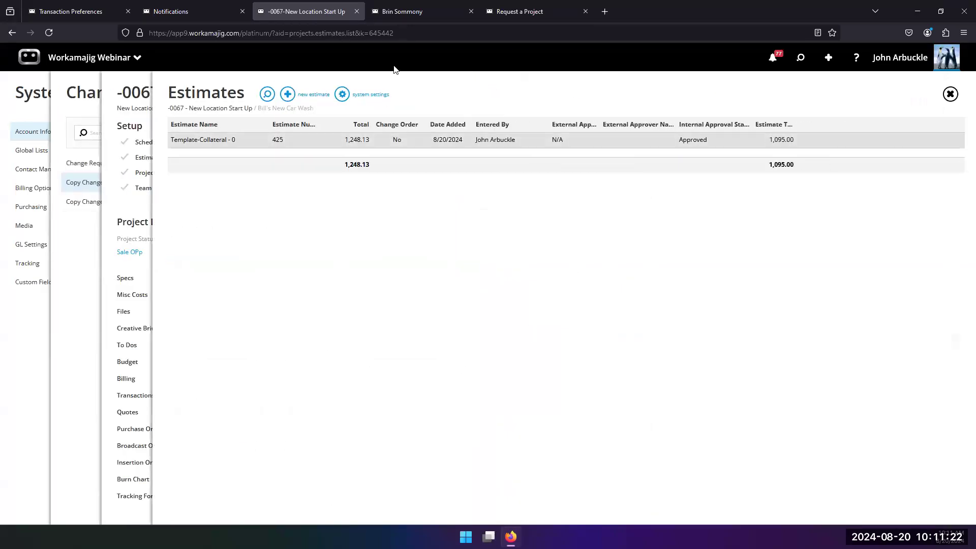
click(287, 94)
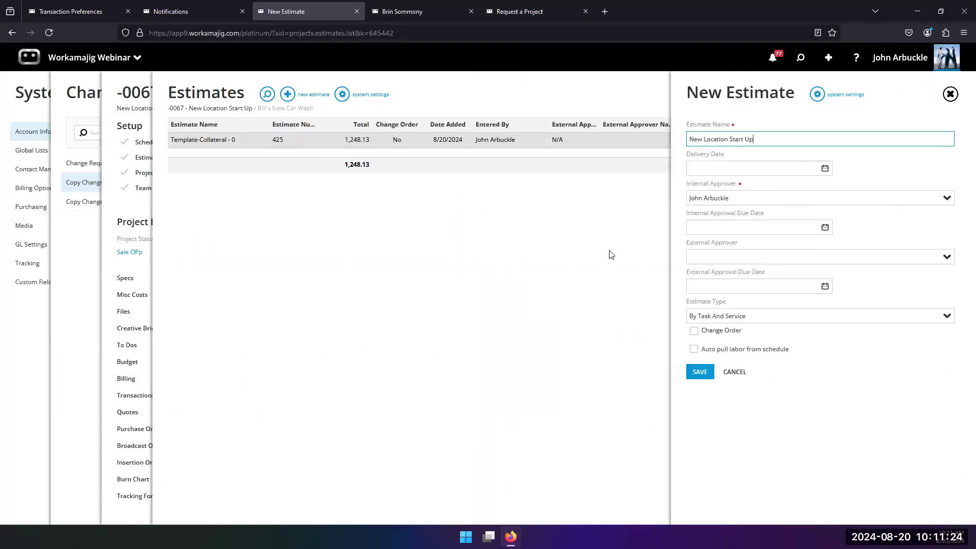
click(694, 331)
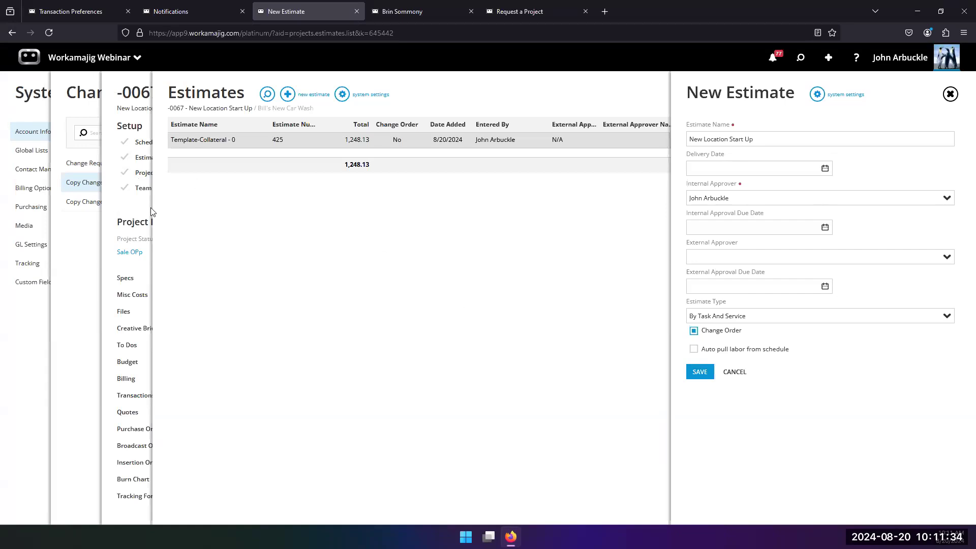
click(128, 209)
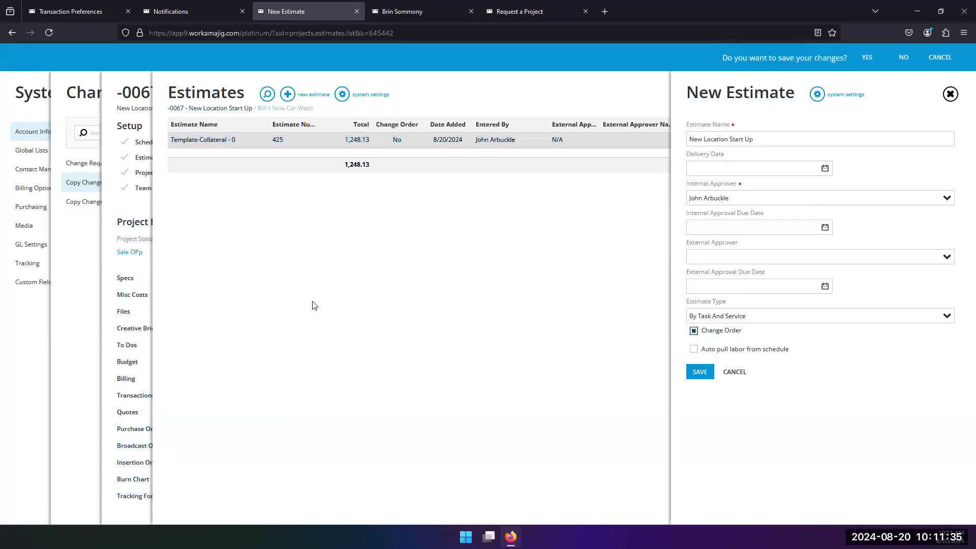
click(867, 59)
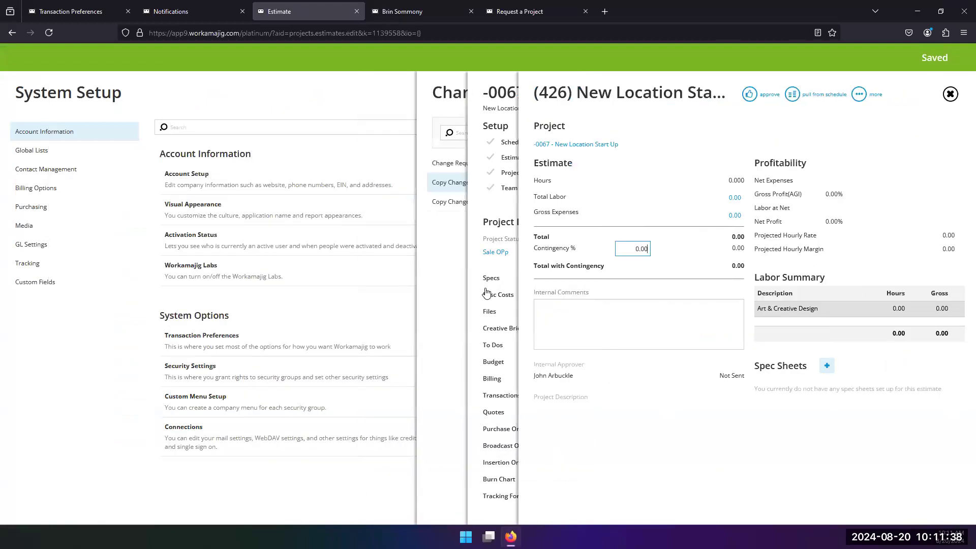
click(487, 274)
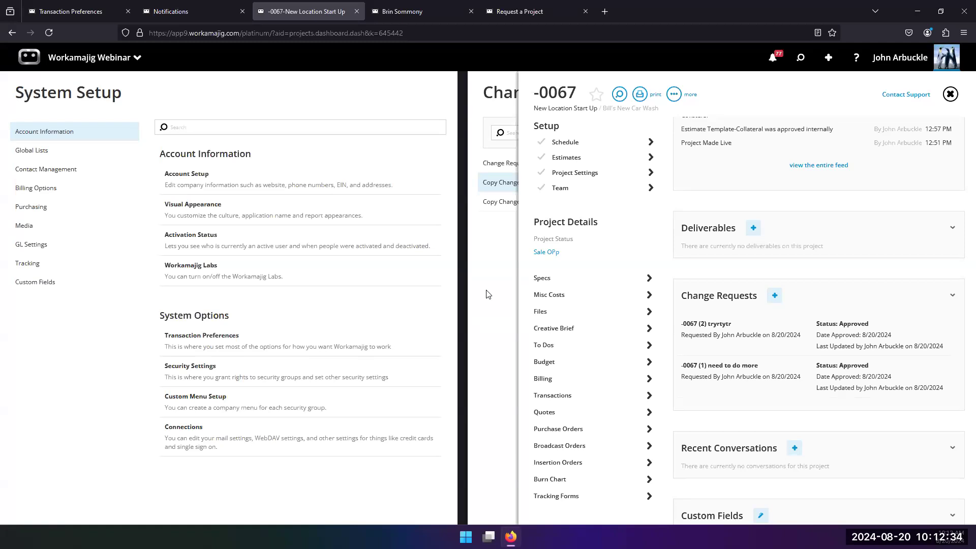
Review the default approver options for vendor invoices and client invoices in Transaction Preferences
click(180, 347)
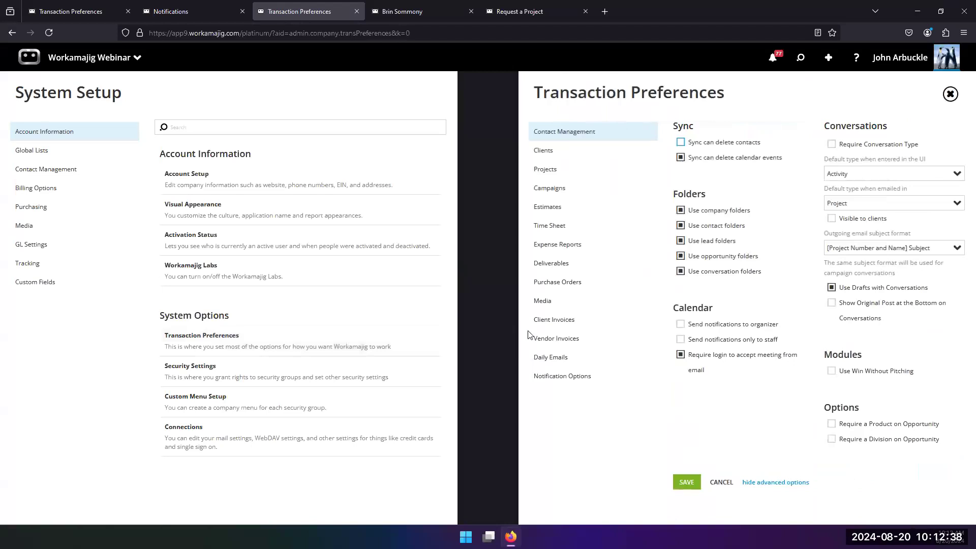
click(559, 339)
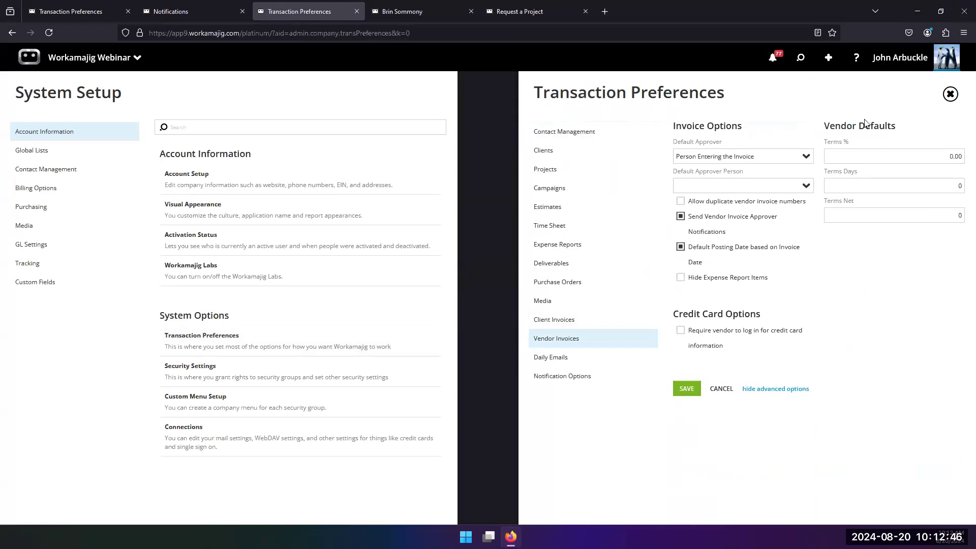
click(806, 158)
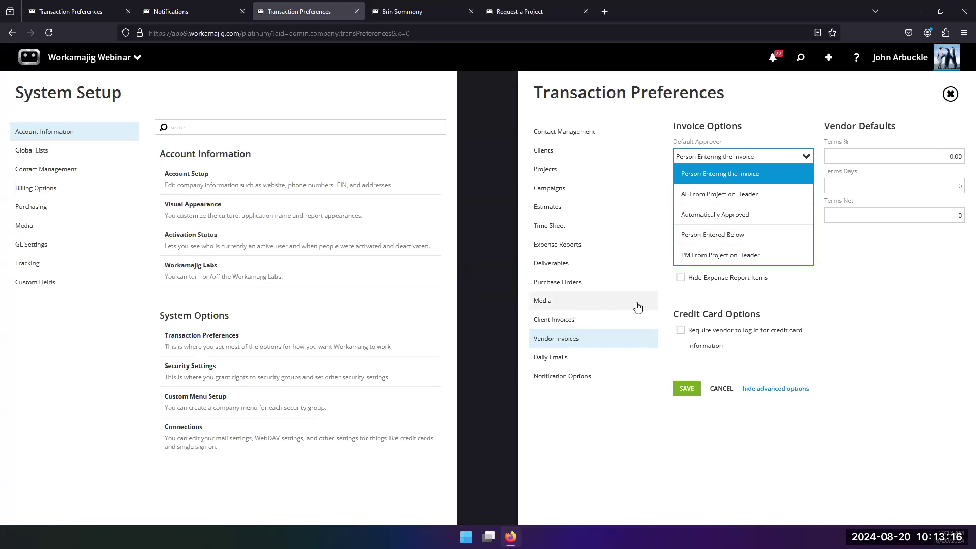
click(658, 319)
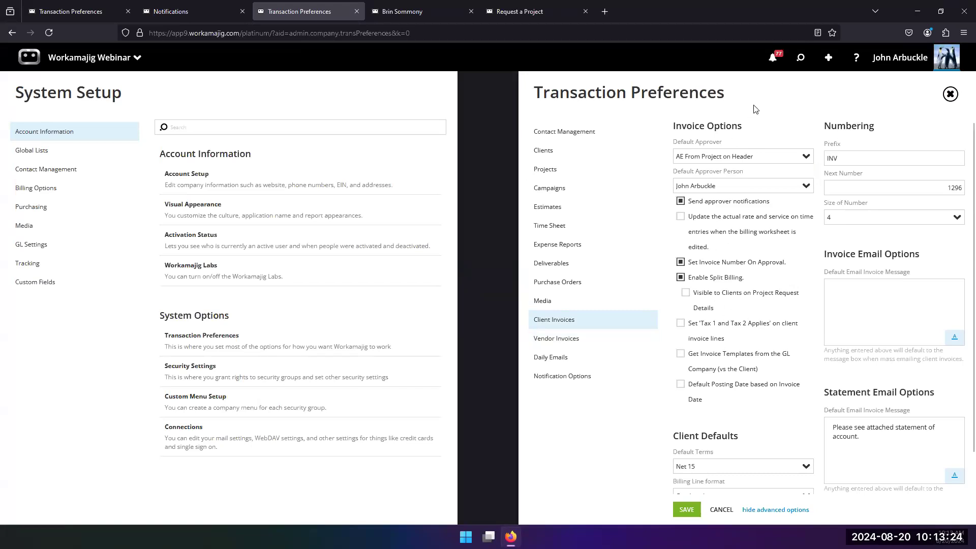
Open the EM2-1 project request awaiting approval from notifications and view its approval steps
click(774, 60)
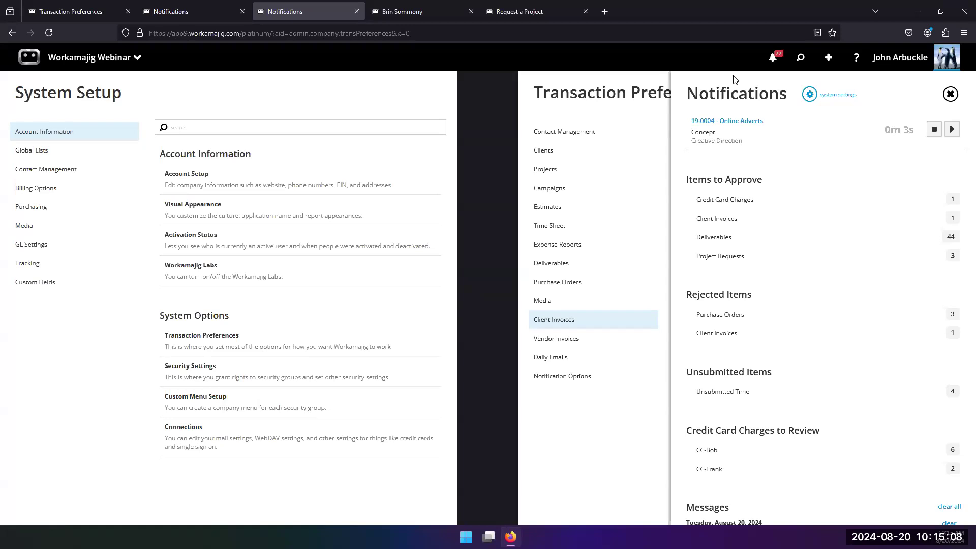
click(801, 57)
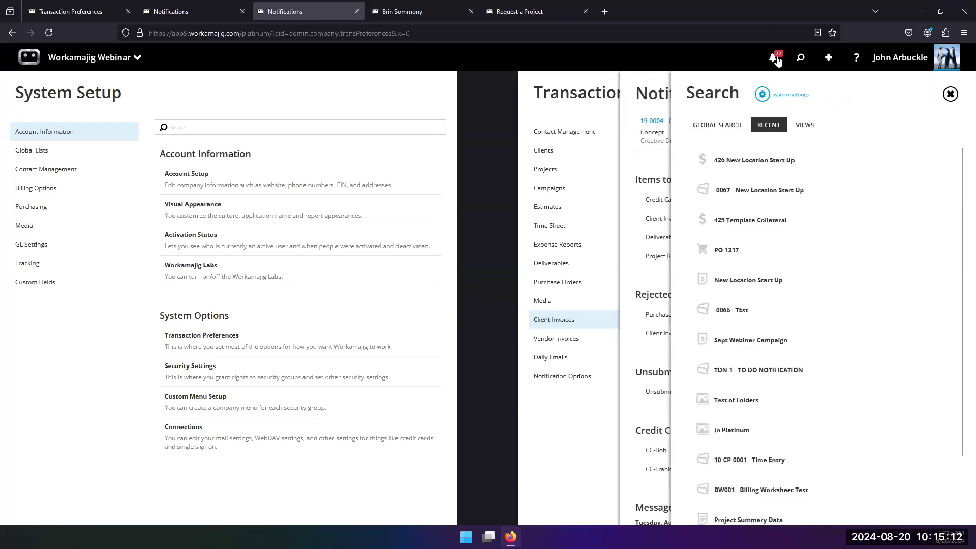
click(631, 116)
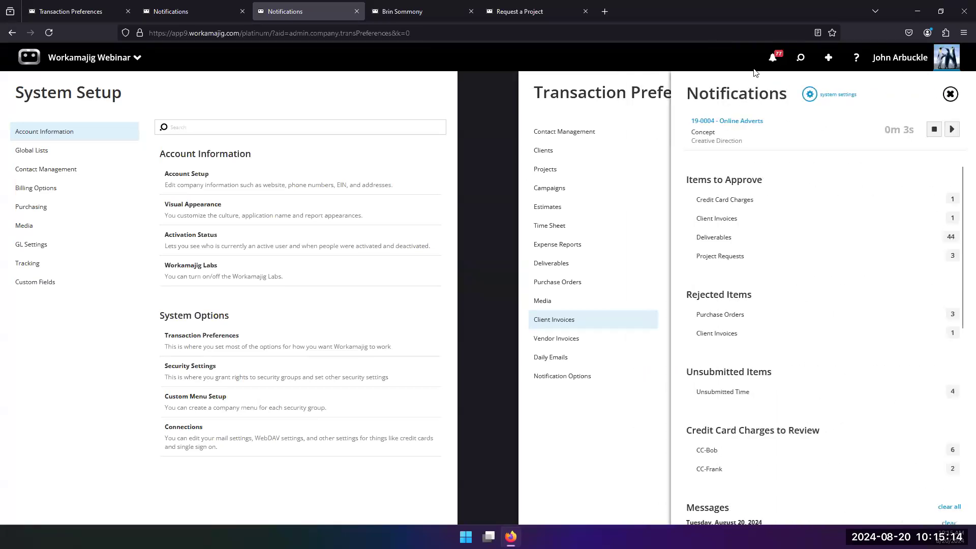
click(720, 256)
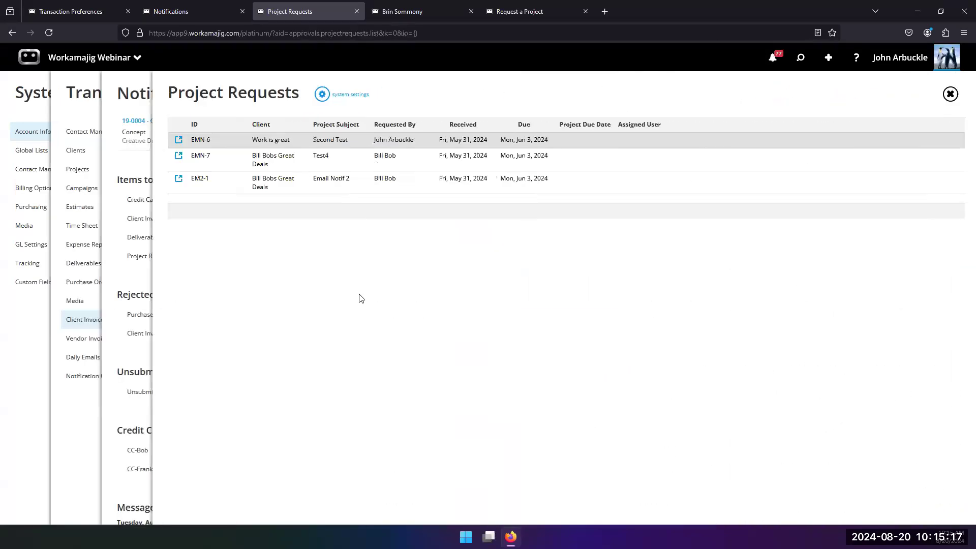
click(259, 187)
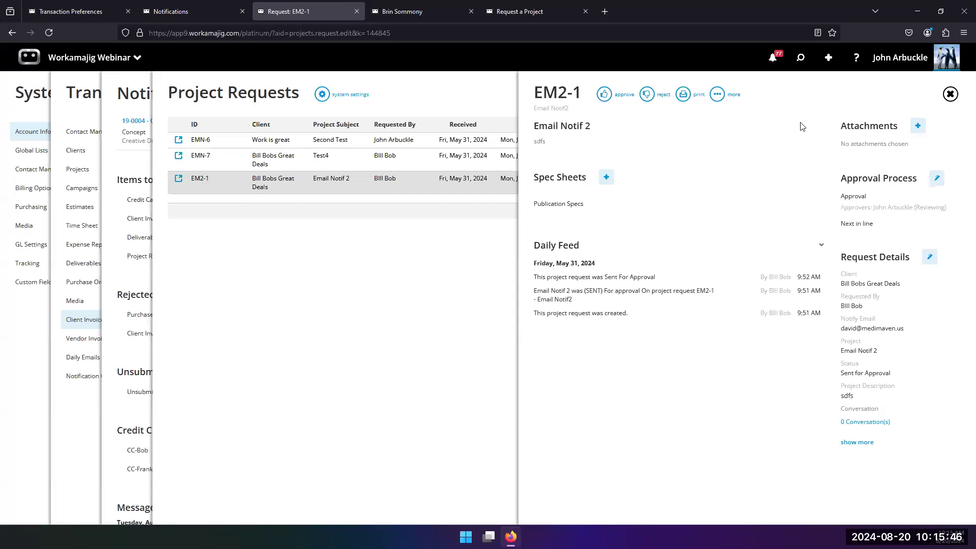
click(937, 179)
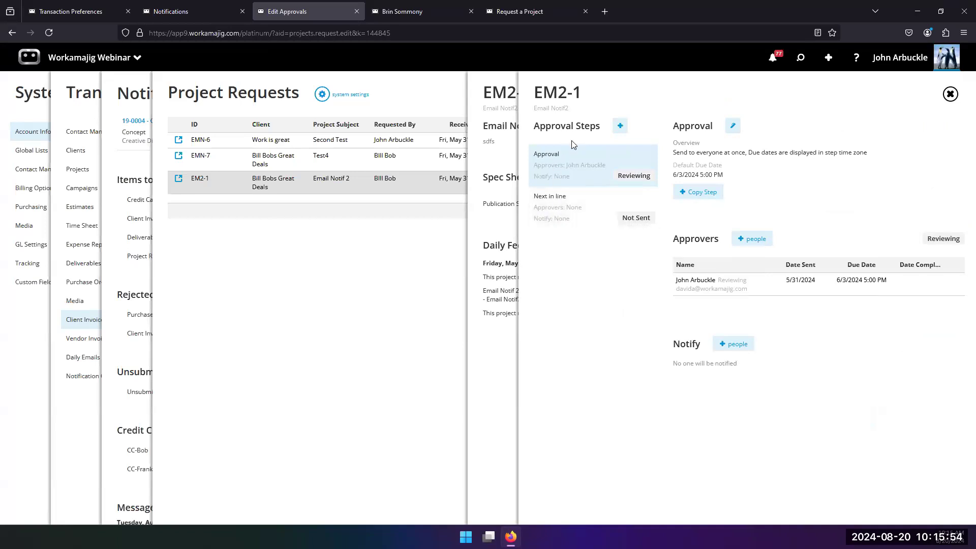
click(509, 359)
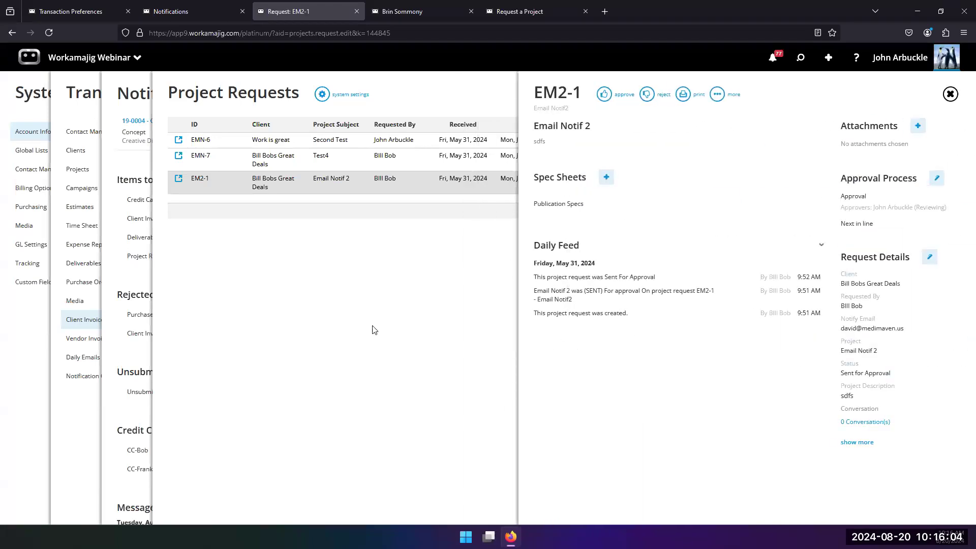
Open the Email Notif2 project request definition under Tracking setup and view its access-adding options
click(83, 412)
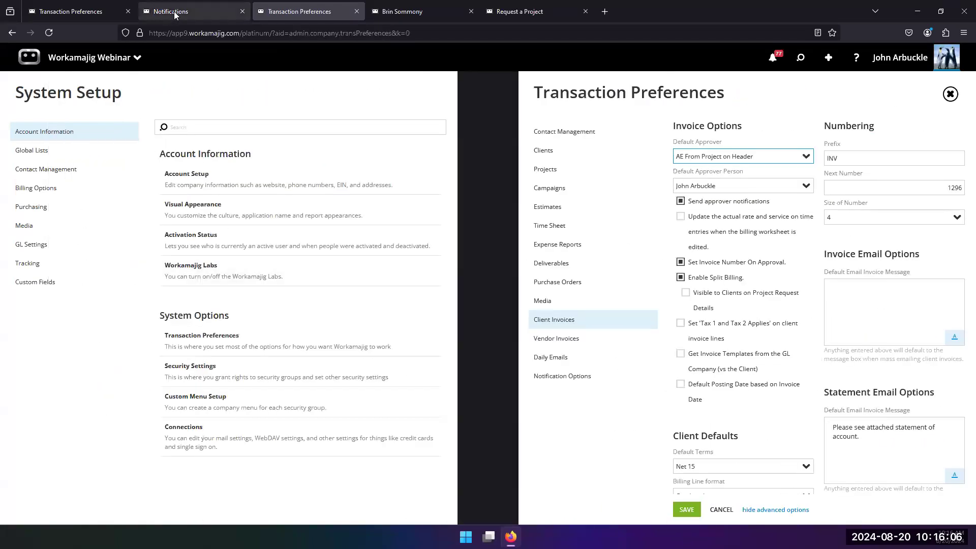
click(30, 263)
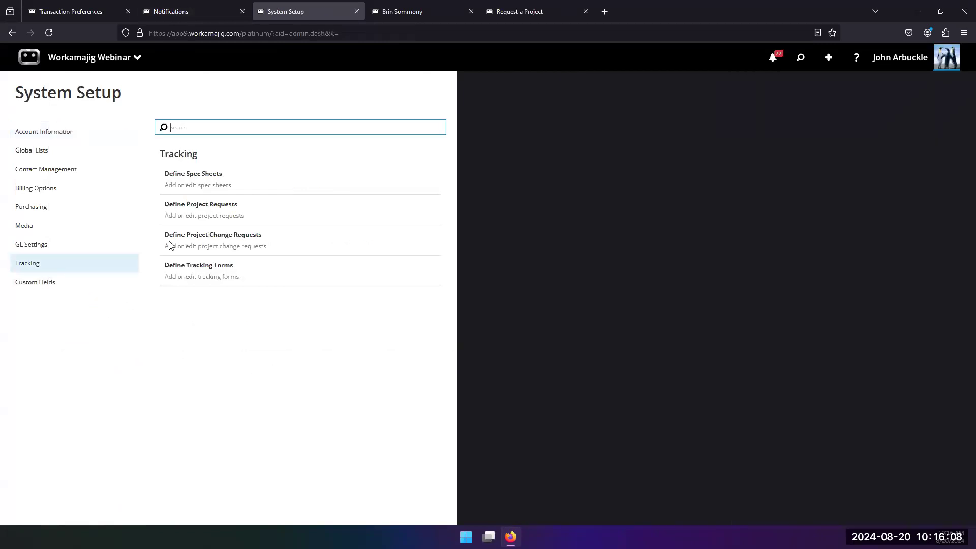
click(190, 215)
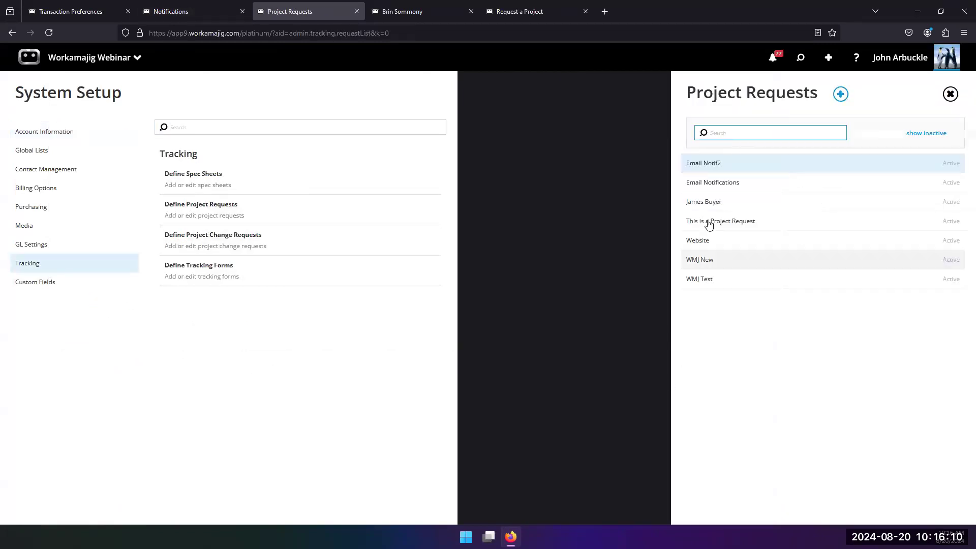
click(706, 162)
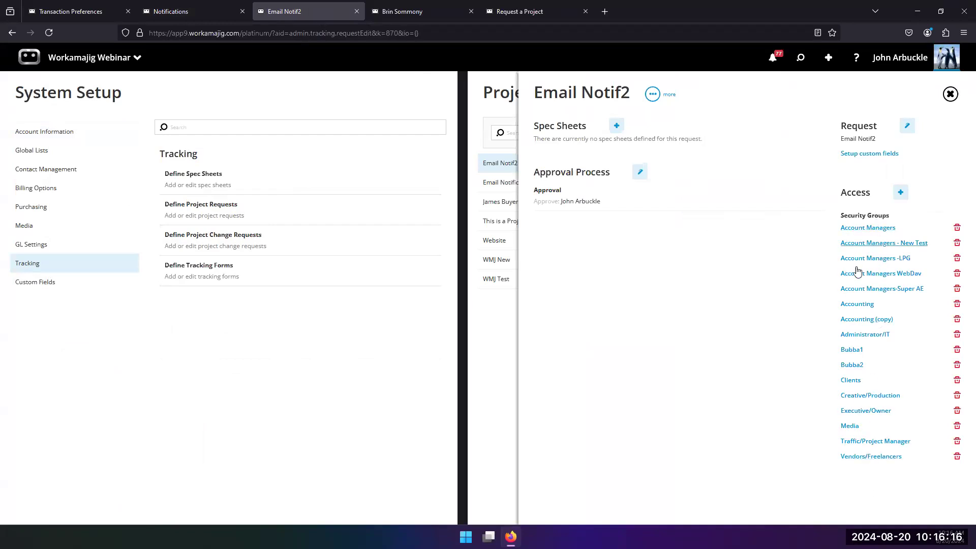
click(900, 192)
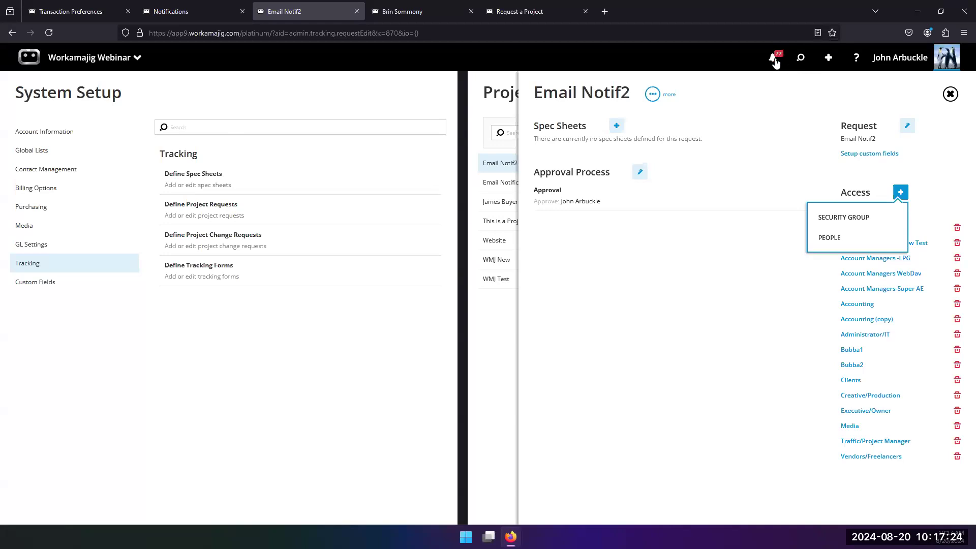
Open estimate 426 New Location Start Up and set the Concept task's Art & Creative Design hours to 2
click(801, 58)
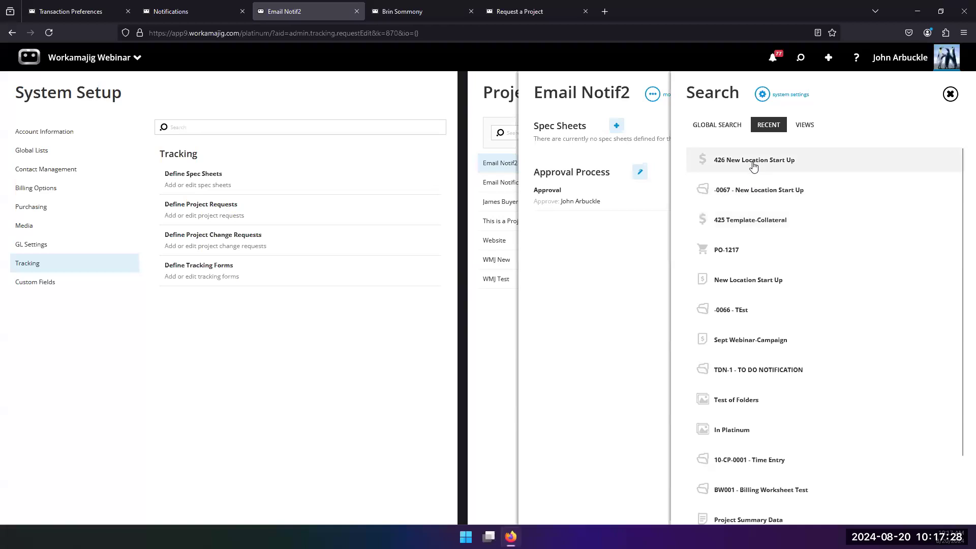
click(694, 161)
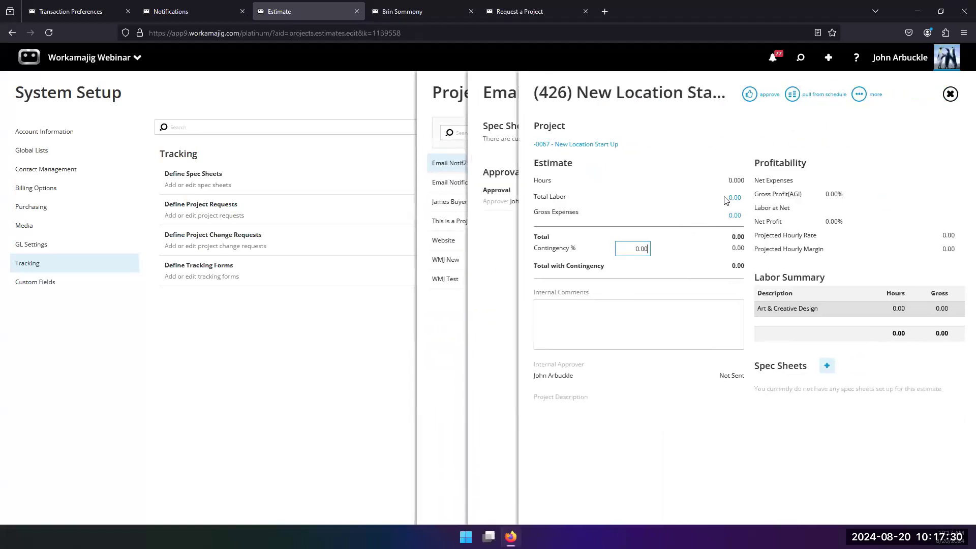
click(734, 198)
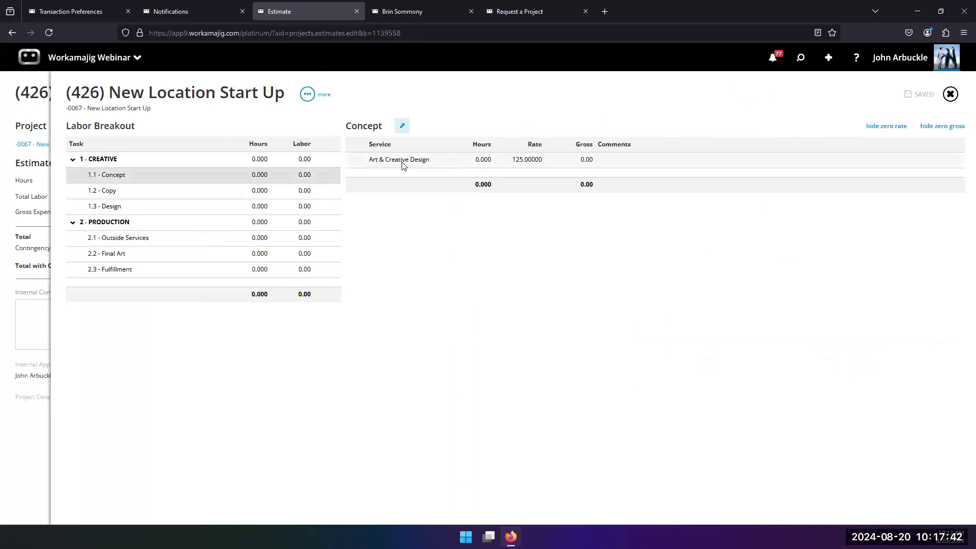
click(481, 161)
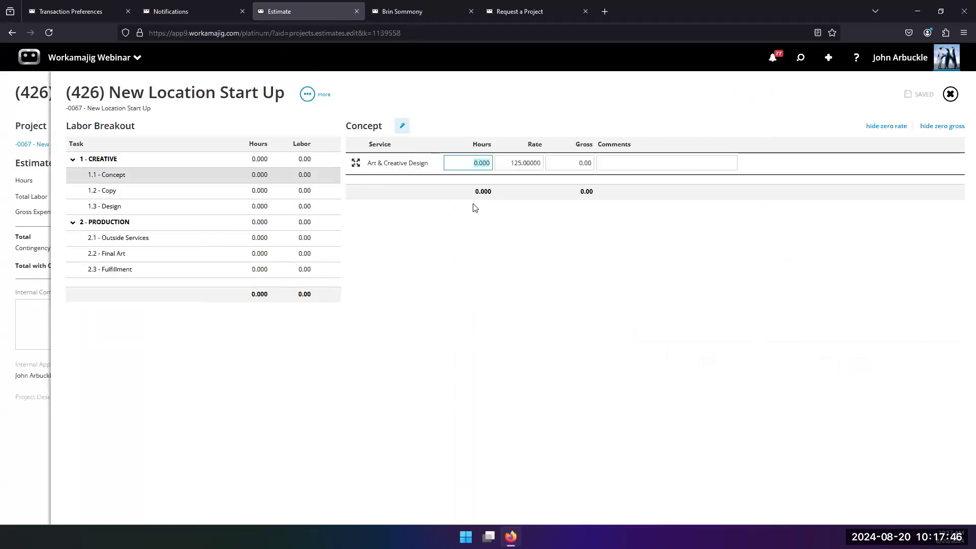
key(BackSpace)
key(Return)
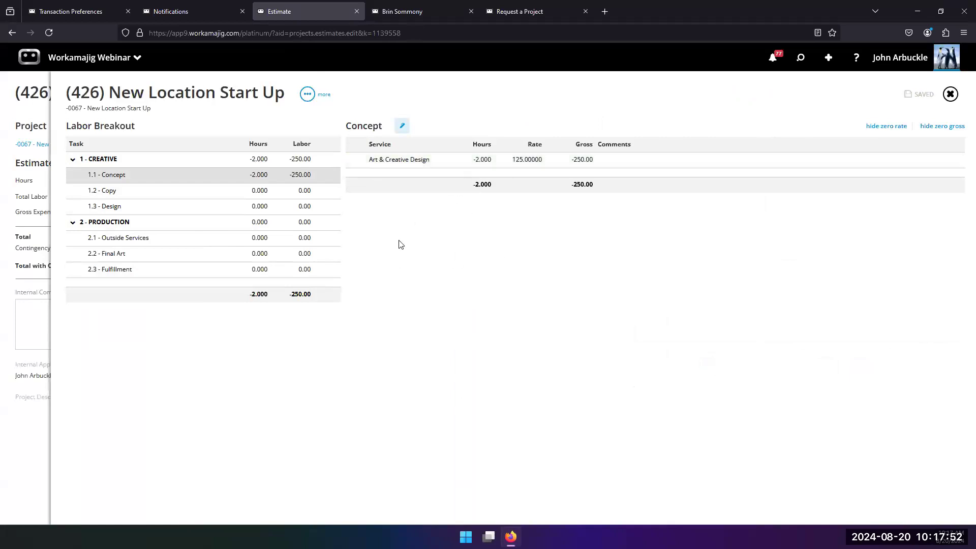
click(478, 163)
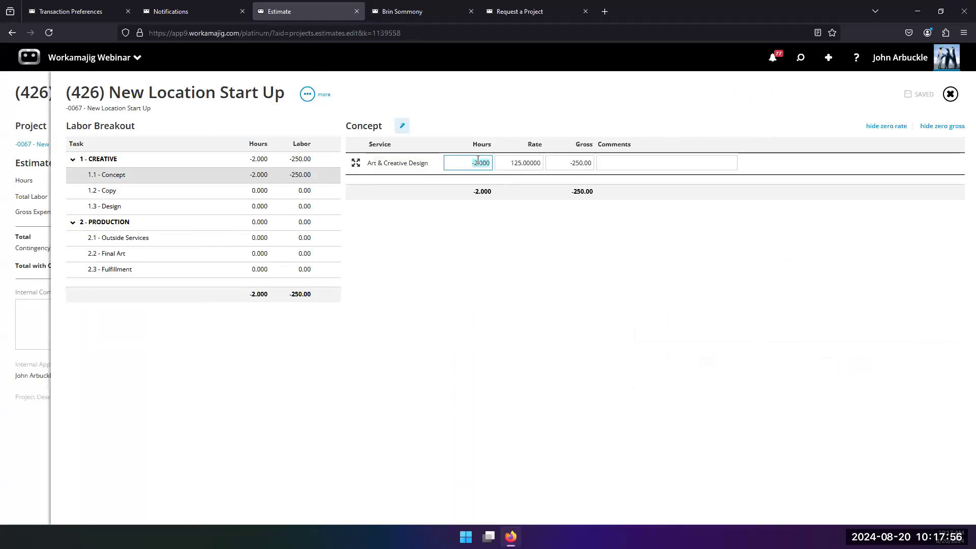
text(2)
click(480, 240)
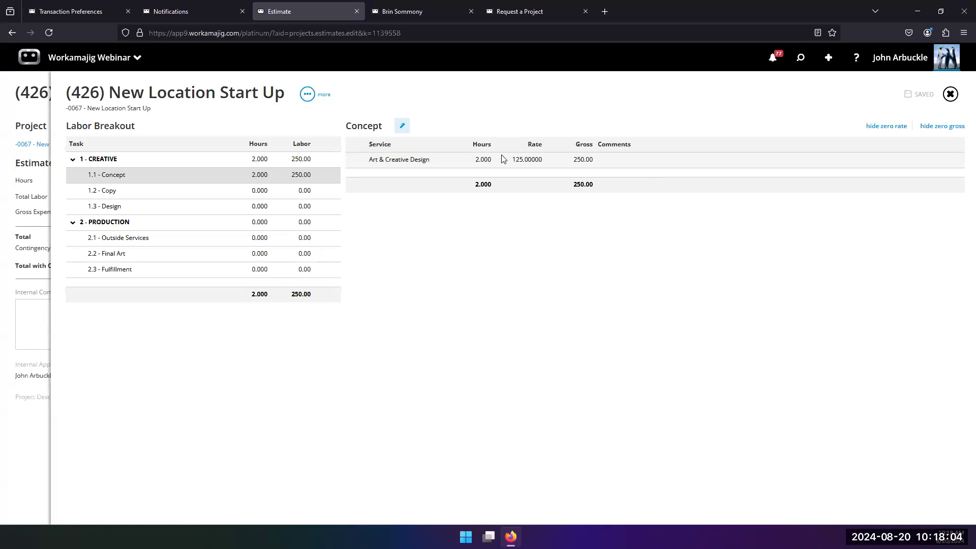
Open project -0067's schedule and assign Graphic Design with 5 allocated hours to the Creative Brief task, then save
drag(35, 329, 635, 299)
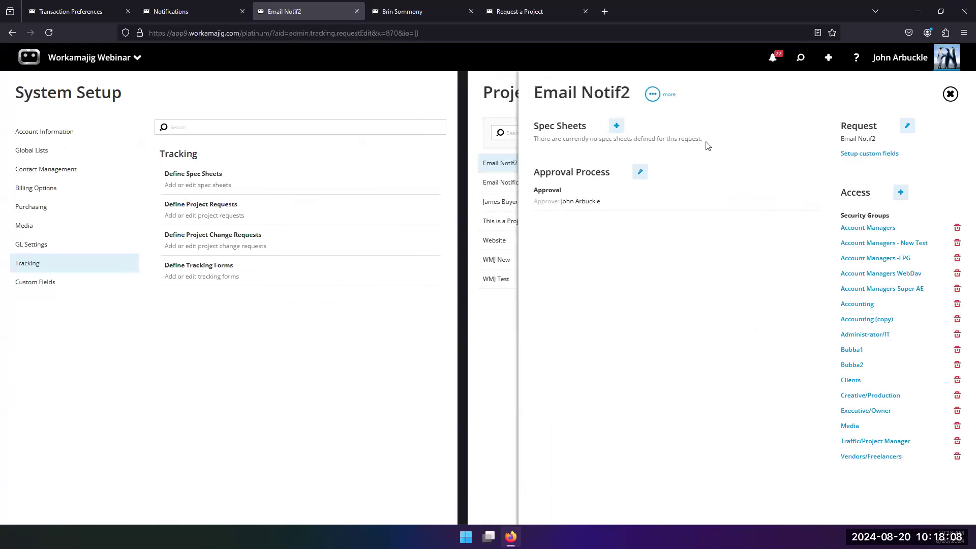
click(800, 60)
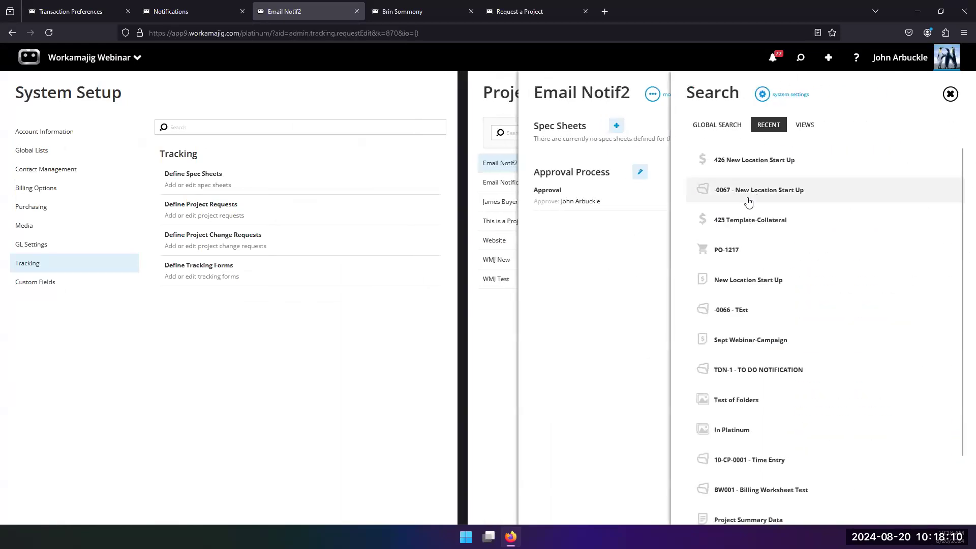
click(748, 199)
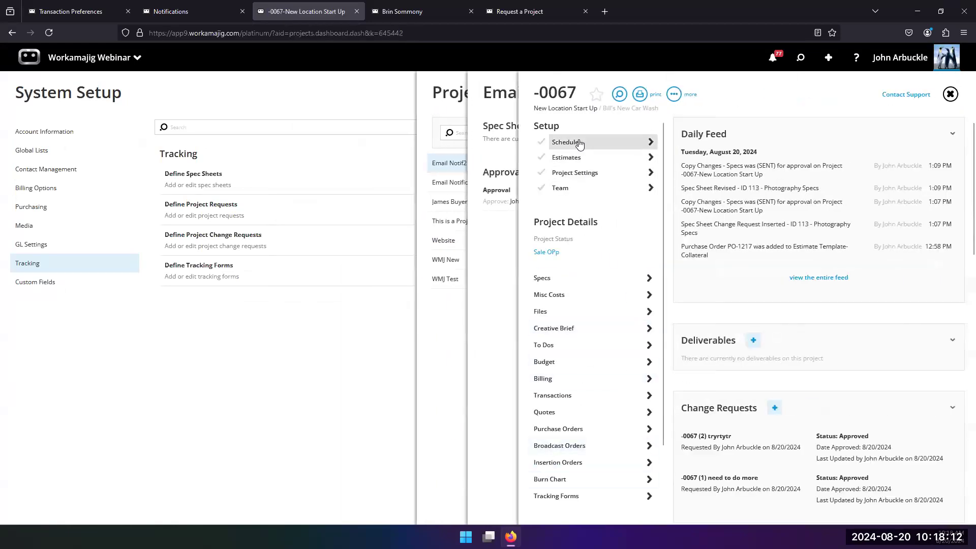
click(580, 144)
click(284, 198)
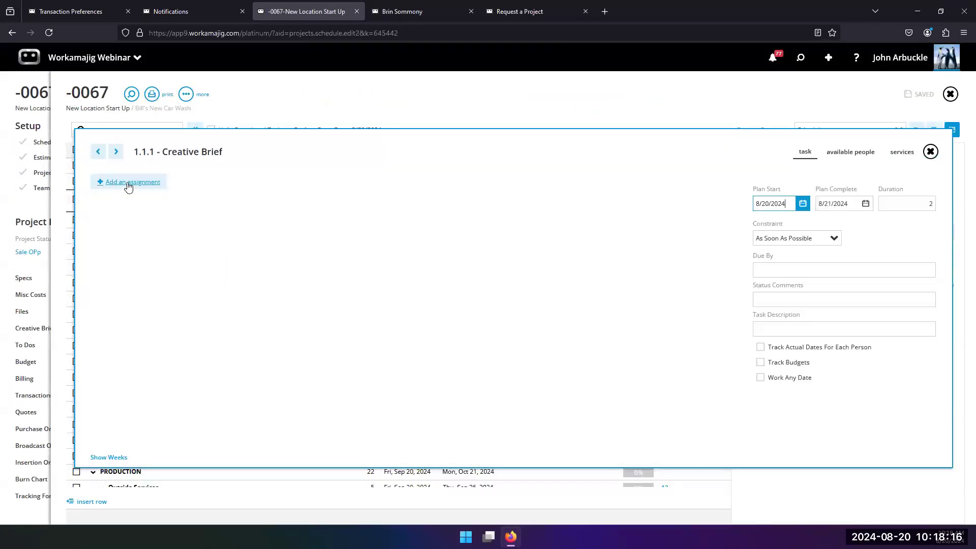
click(129, 186)
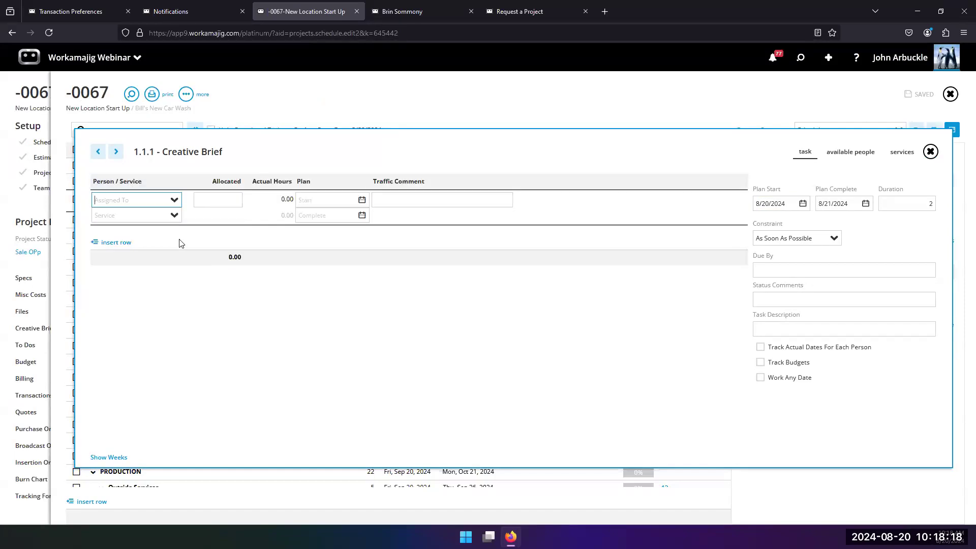
click(175, 215)
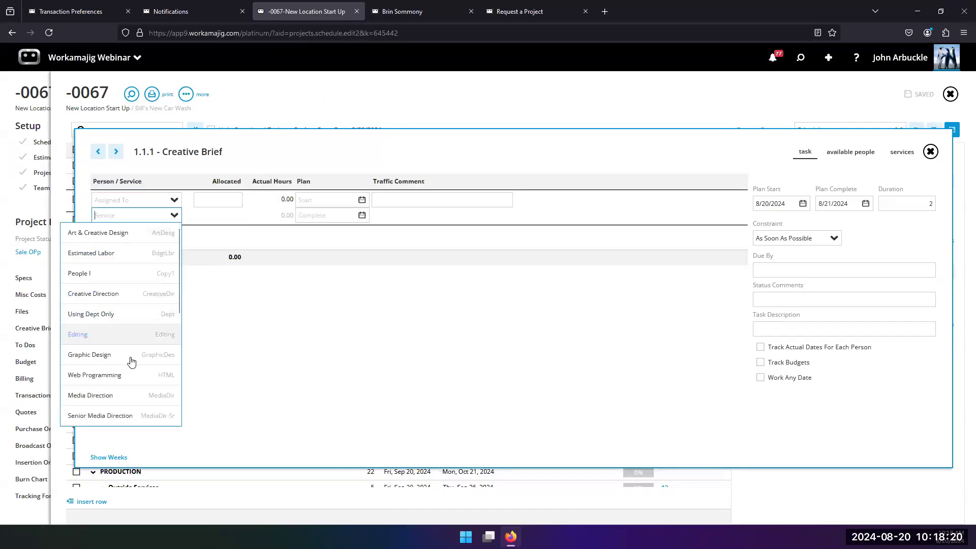
click(109, 357)
click(227, 199)
text(5)
click(348, 91)
click(923, 95)
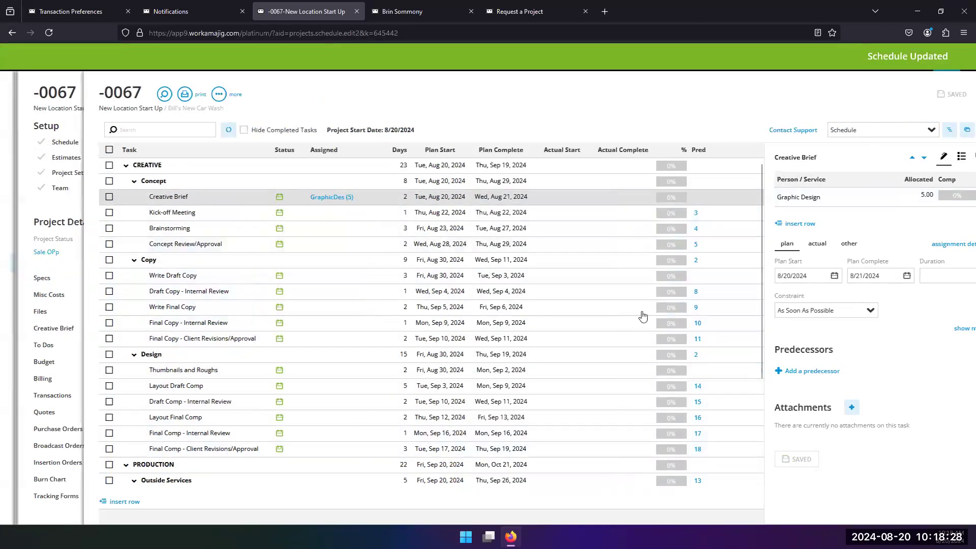
Review the Template-Collateral estimate's labor breakout from the project's estimates, then return to the schedule
click(586, 158)
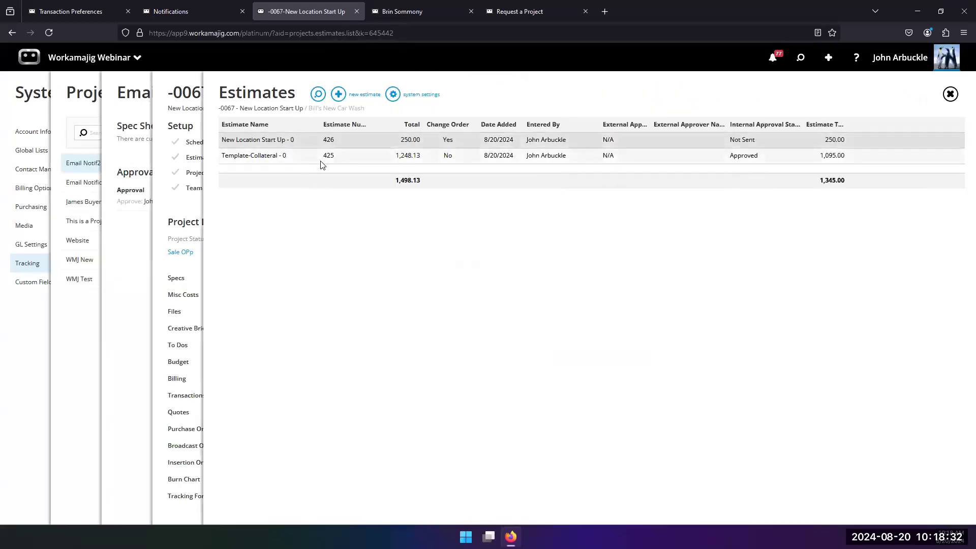
click(312, 161)
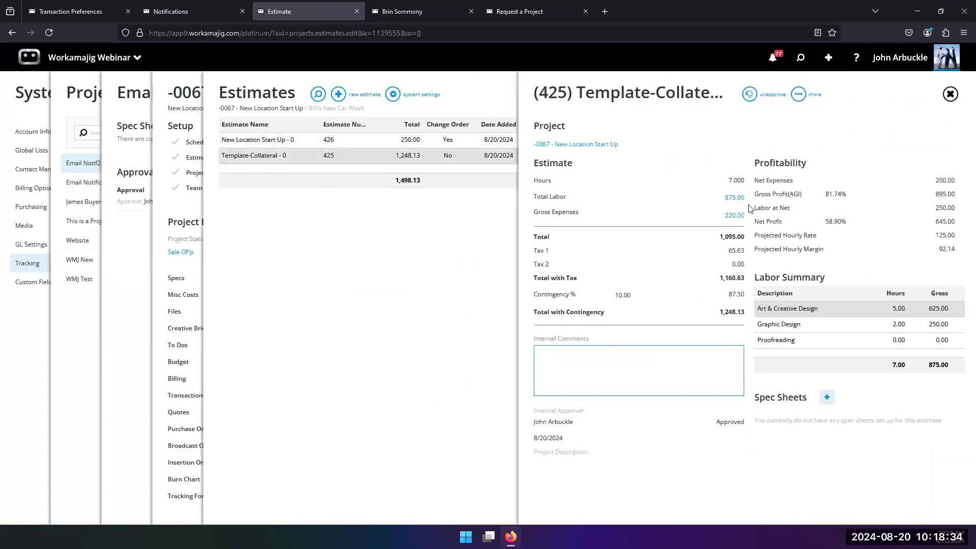
click(734, 198)
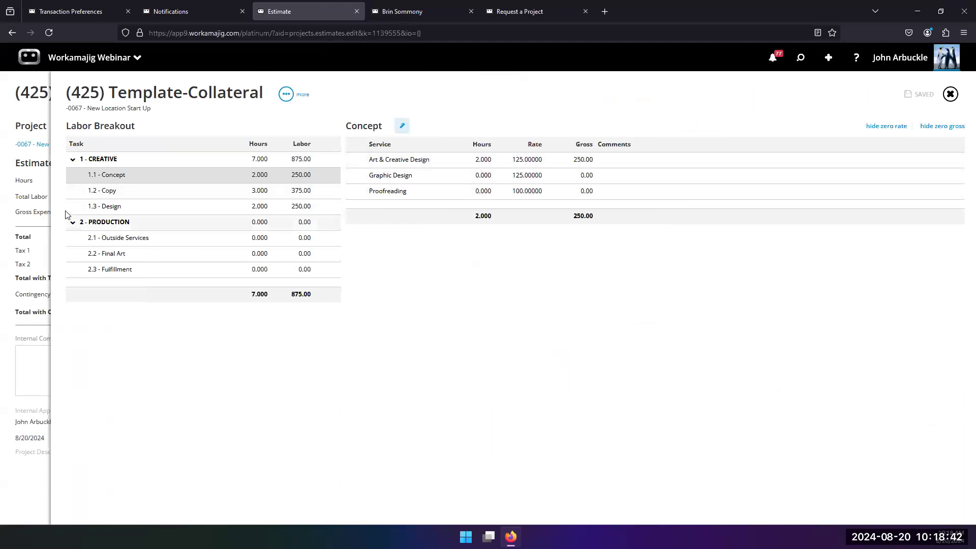
click(456, 250)
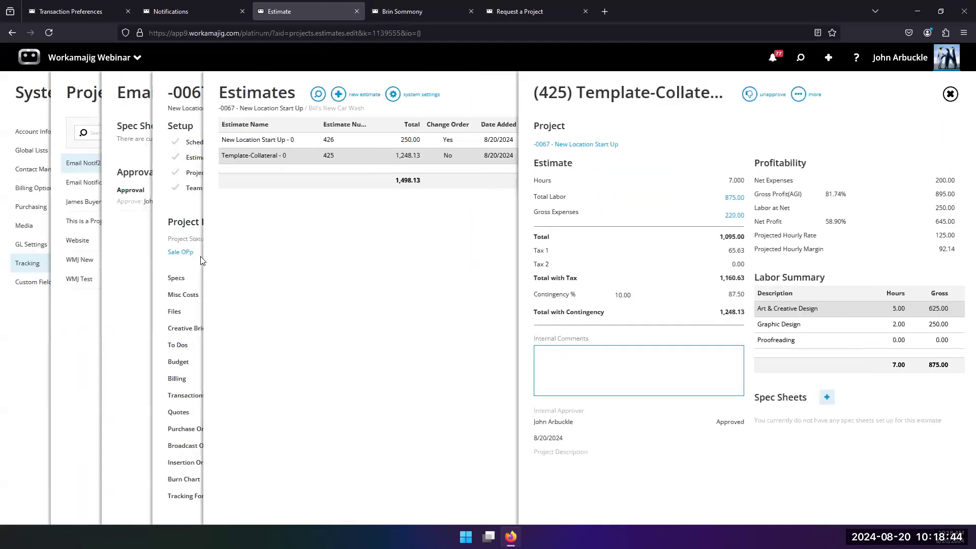
drag(171, 199, 566, 152)
click(566, 147)
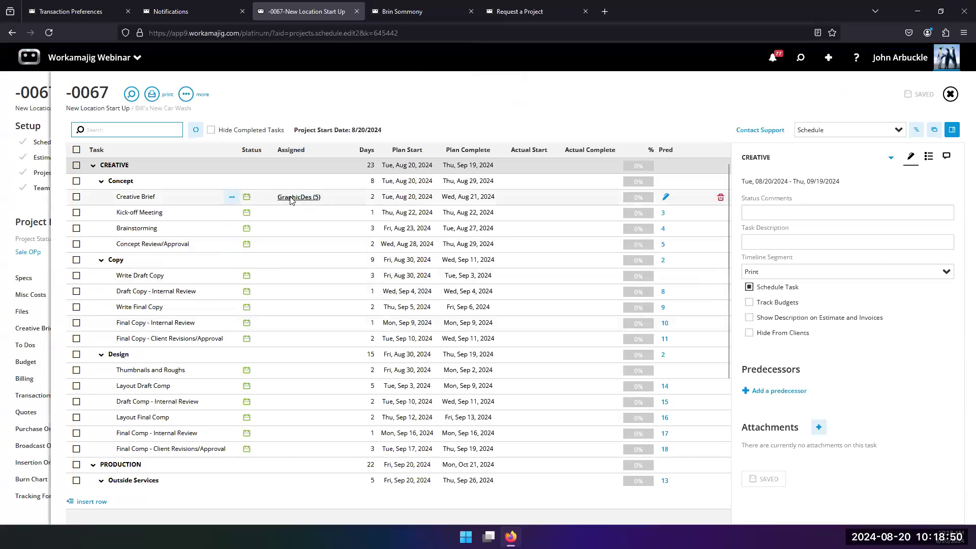
Open the Creative Brief task's Graphic Design assignment details and close them
click(292, 199)
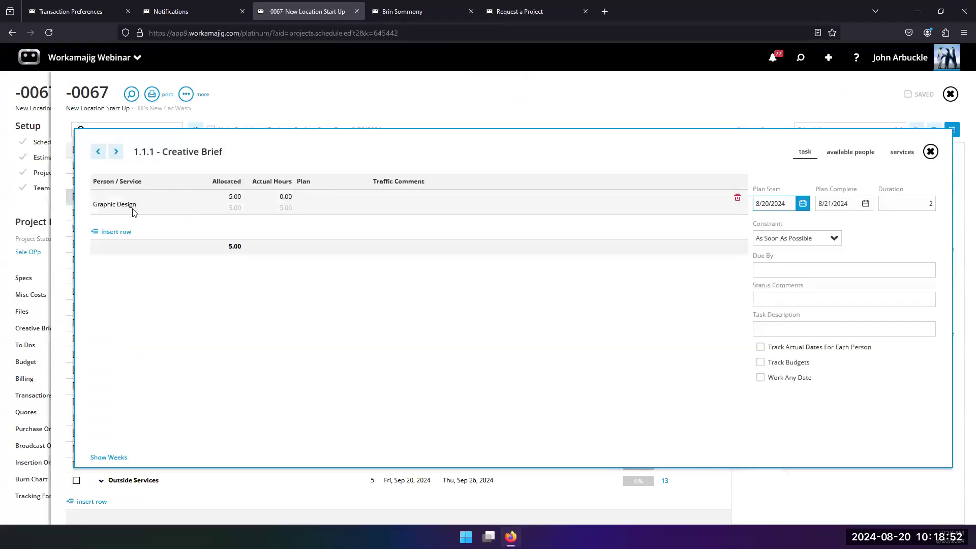
click(55, 262)
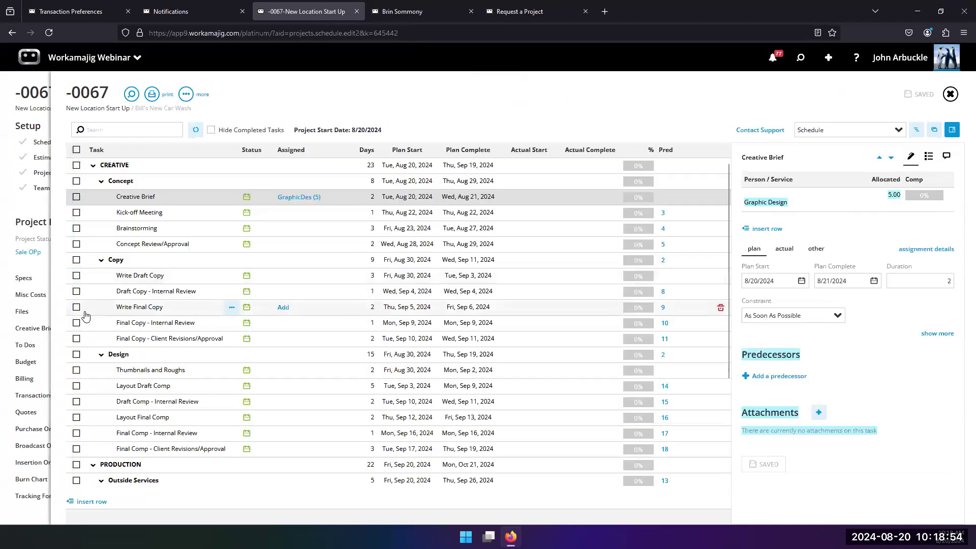
Create a new New Location Start Up estimate for project -0067, marked as a change order with labor auto-pulled from the schedule
click(27, 211)
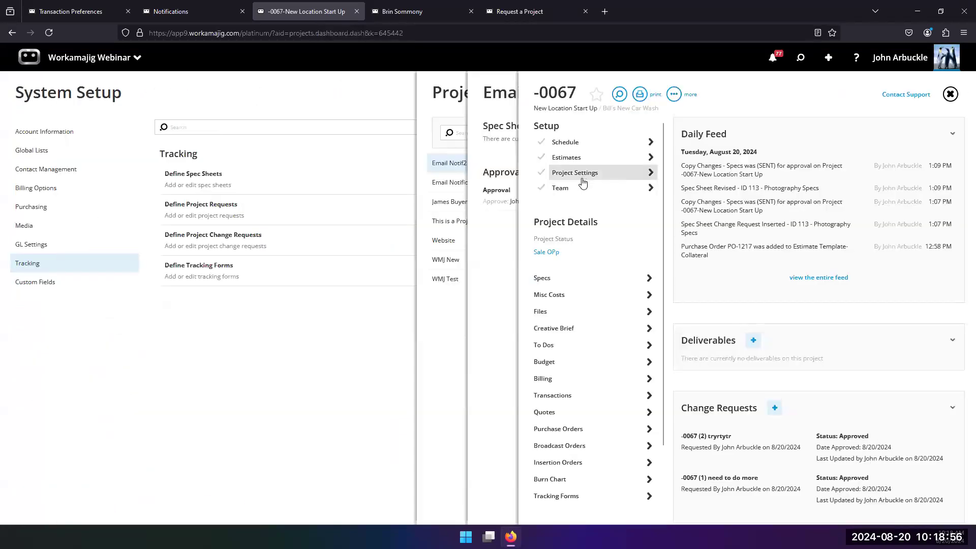
click(567, 157)
click(338, 94)
click(695, 331)
click(694, 349)
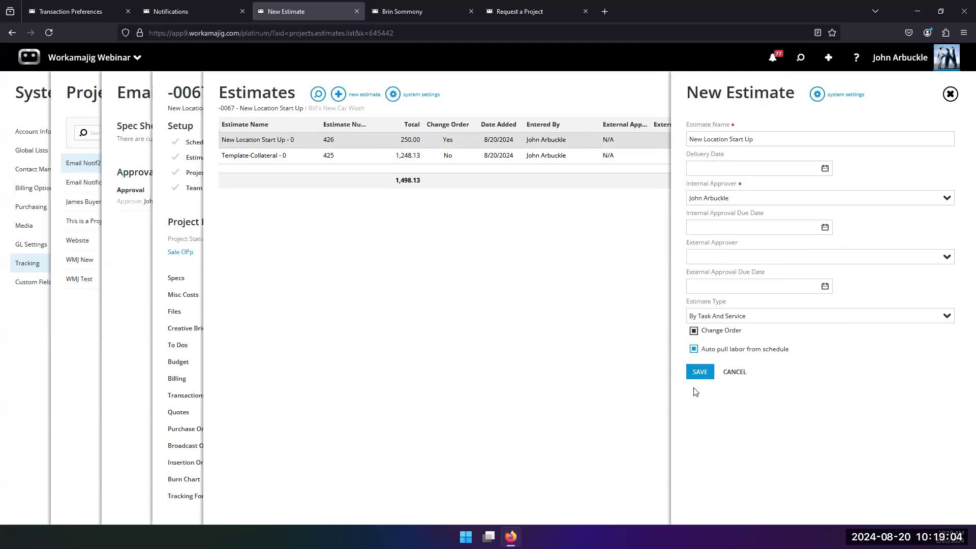
click(699, 371)
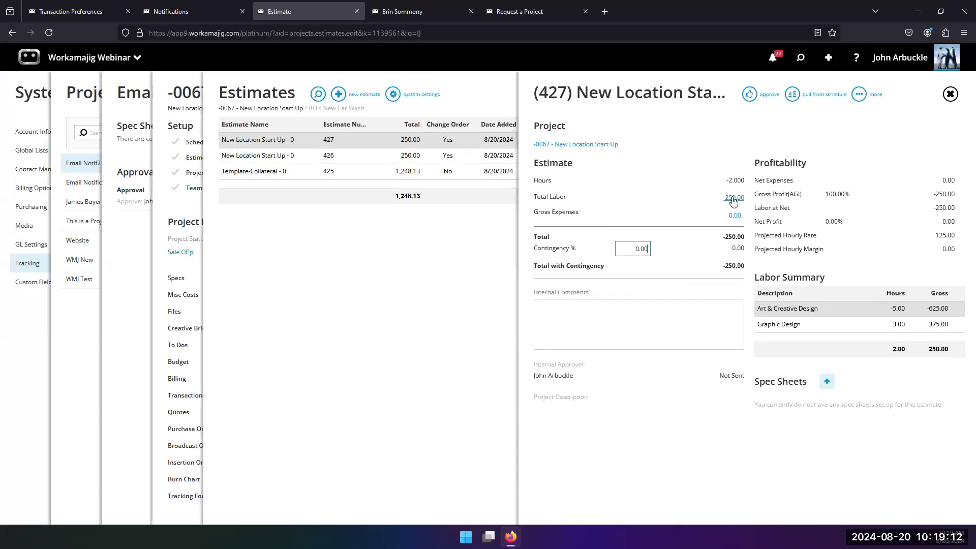
Review estimate 427's labor breakout and the notifications panel, then close them
click(733, 198)
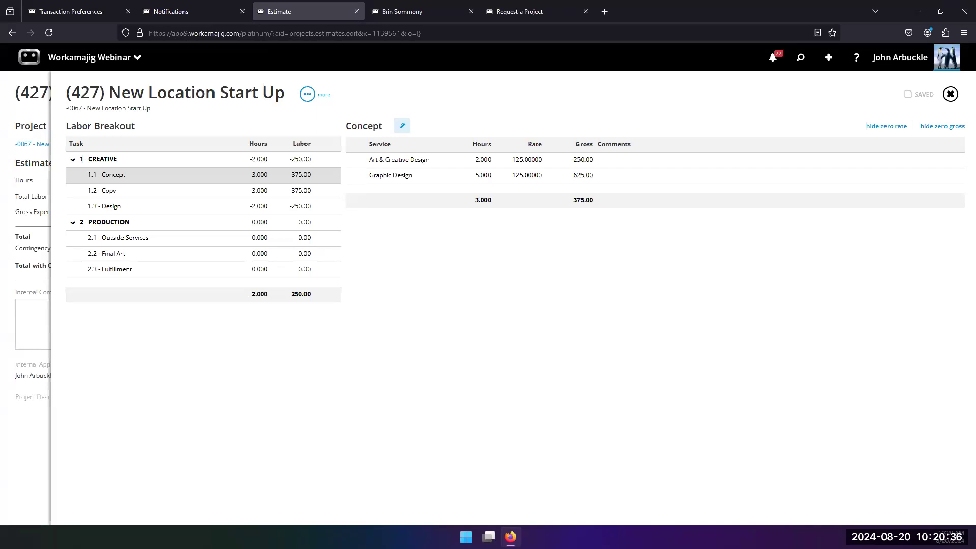
click(773, 60)
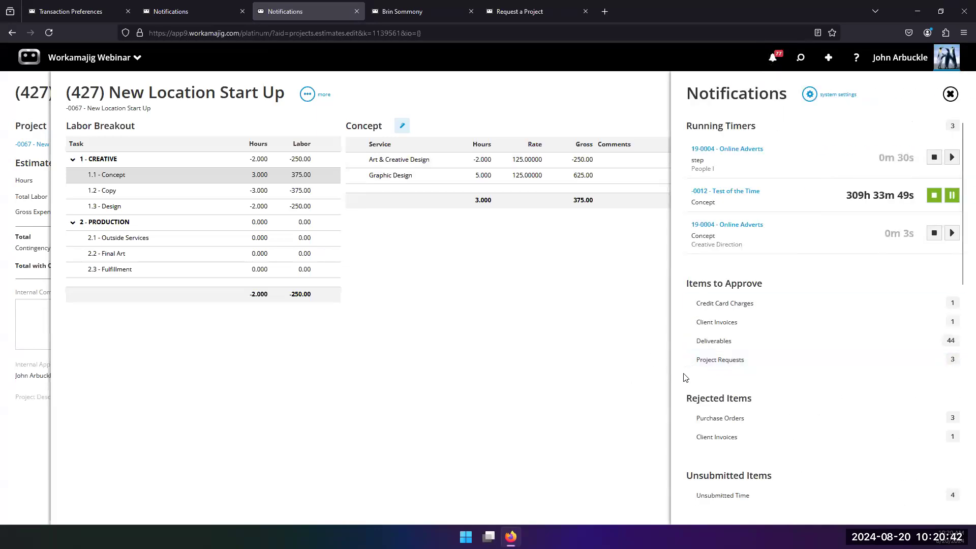
click(584, 305)
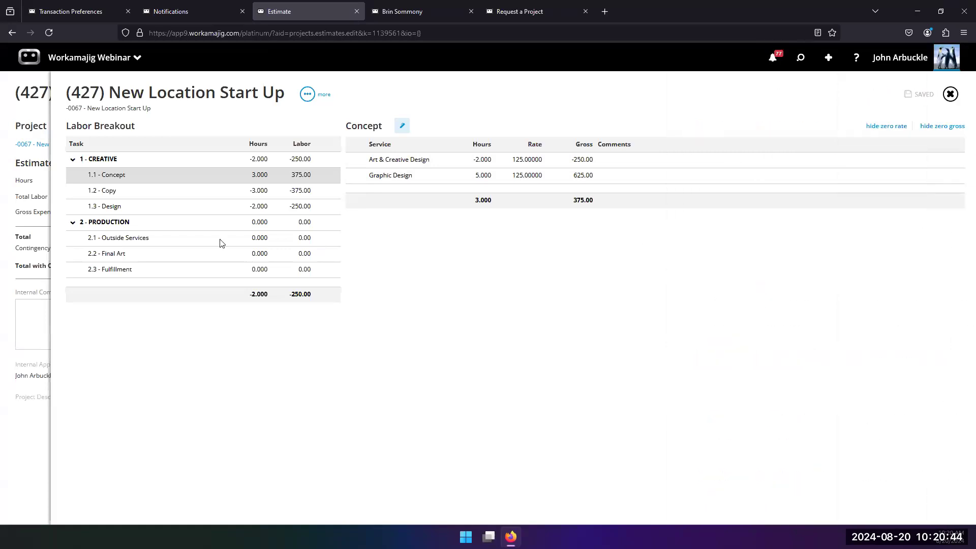
click(49, 325)
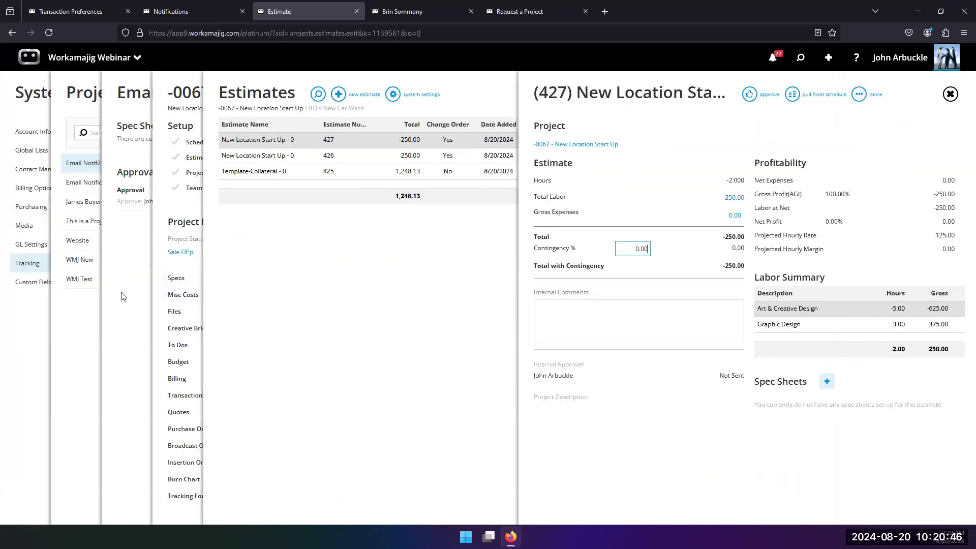
Return to the project request definitions and check the notifications panel
click(125, 298)
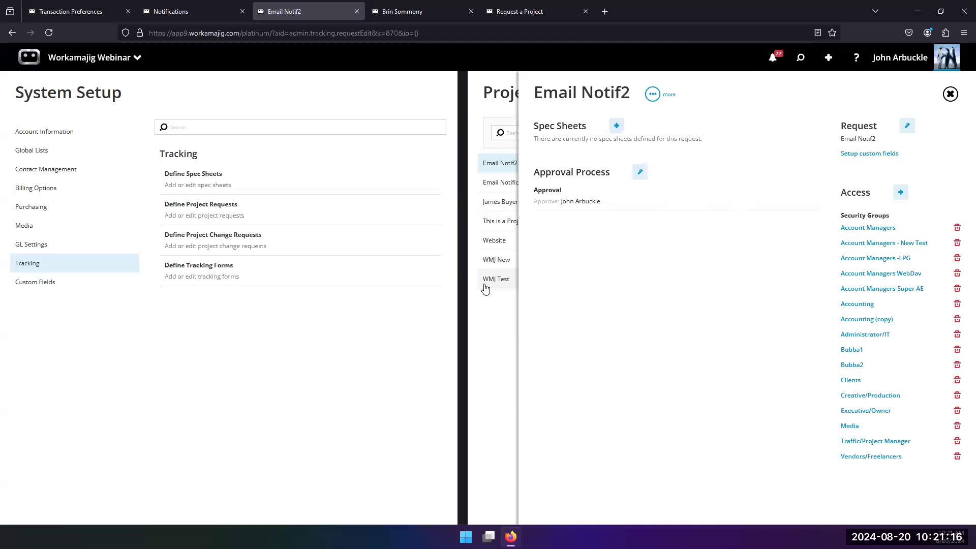
click(499, 299)
click(773, 58)
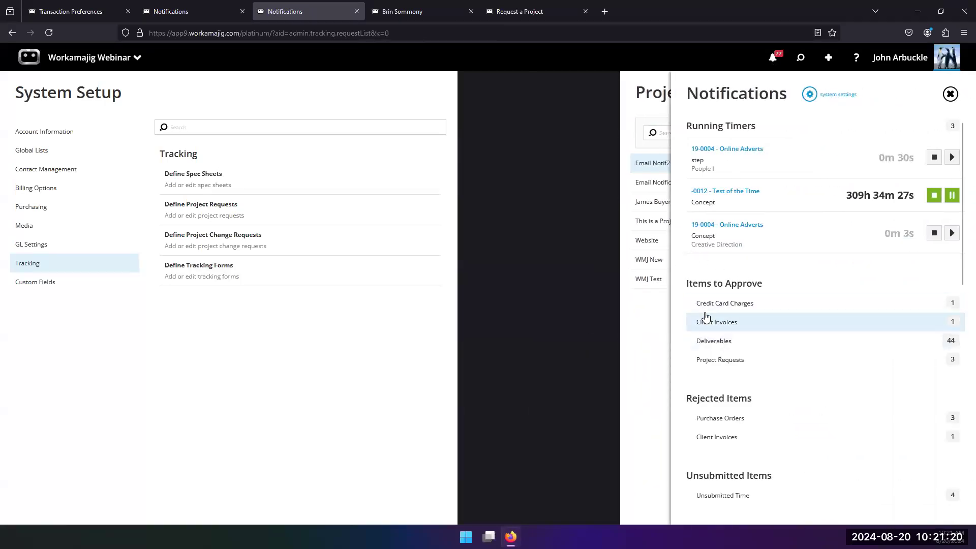
click(653, 339)
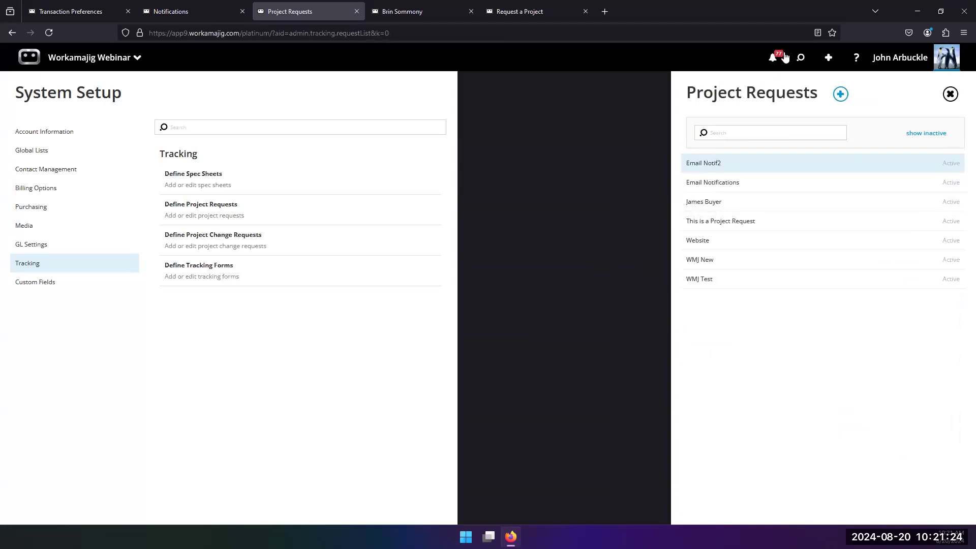
Open project -0067 via search and start a Copy Changes - Specs change request with subject "reject this"
click(800, 59)
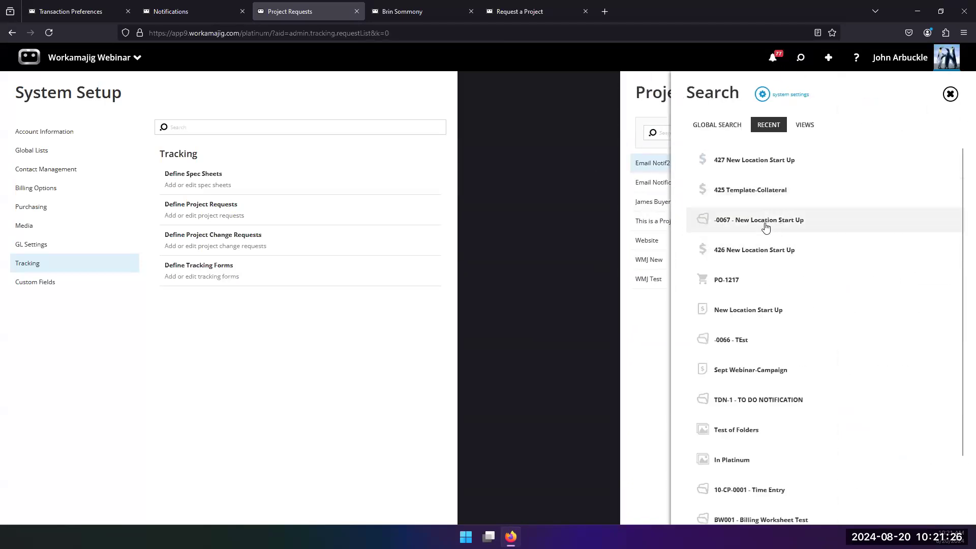
click(704, 225)
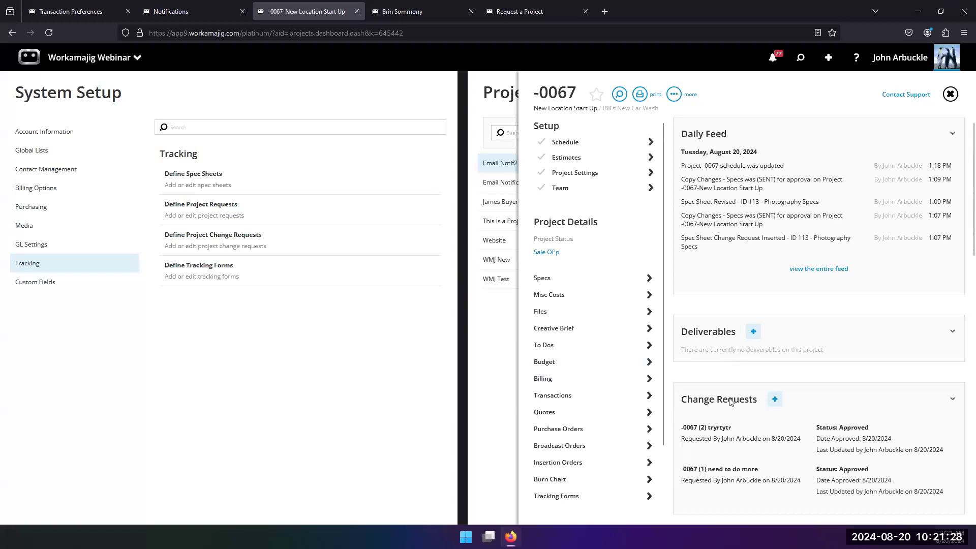
scroll(718, 433, down, 3)
click(775, 296)
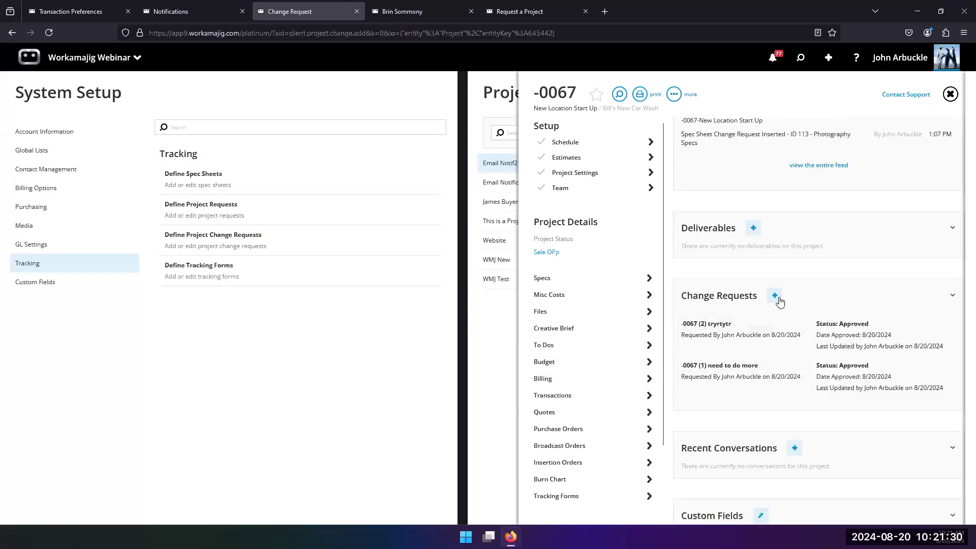
click(718, 204)
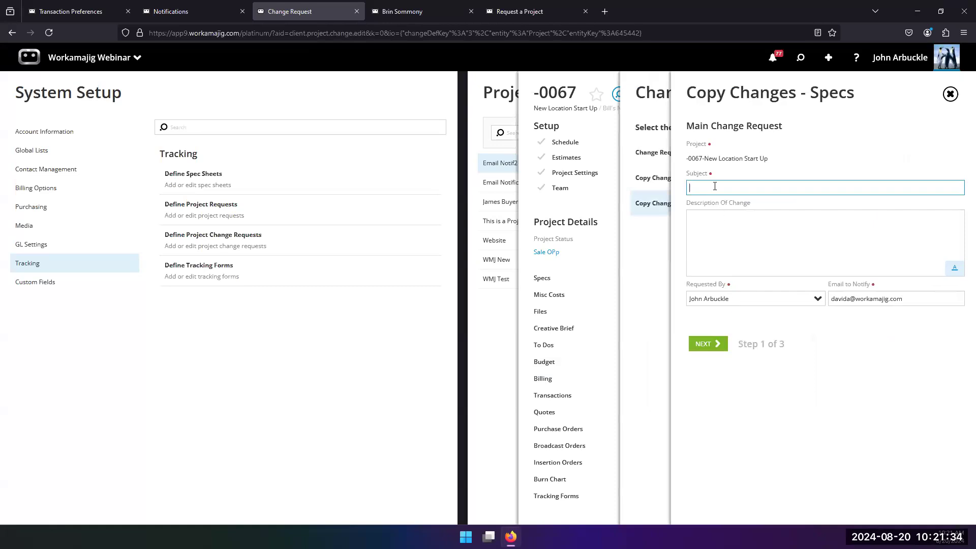
text(reject this)
click(708, 345)
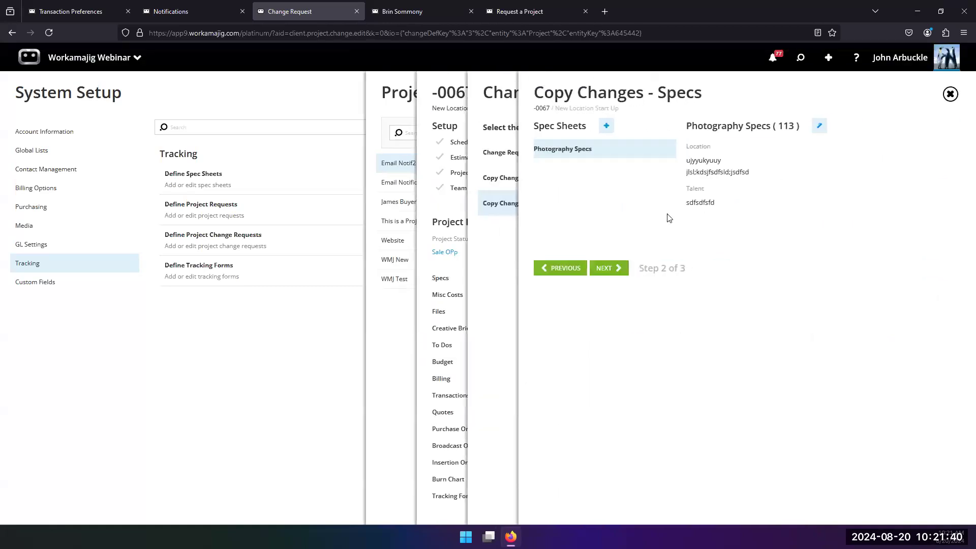
Edit the Photography Specs sheet, adding sample text to Talent and "sdfsdf" to Preferred Materials, save, and submit the change request
click(820, 126)
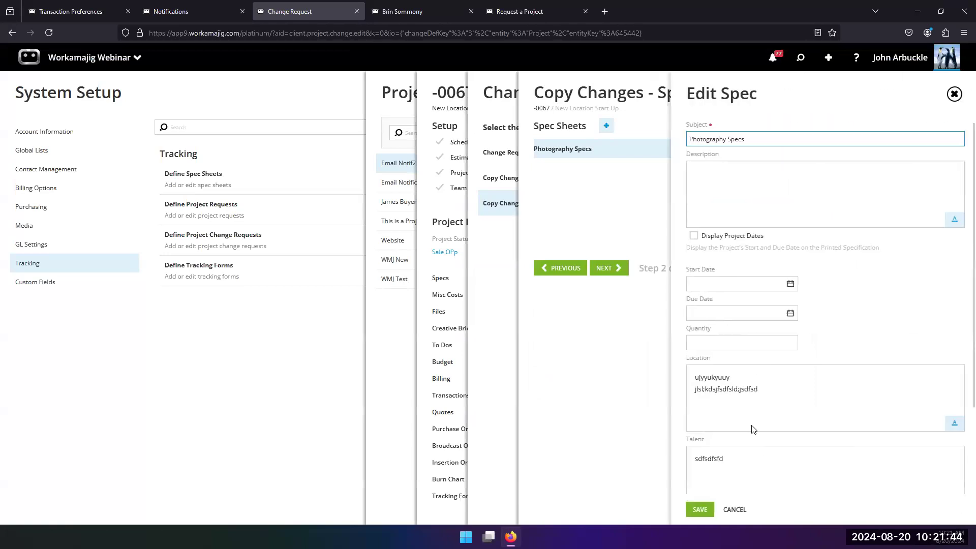
click(746, 478)
text(dsfjhsdkjfhskjfsdbsdf)
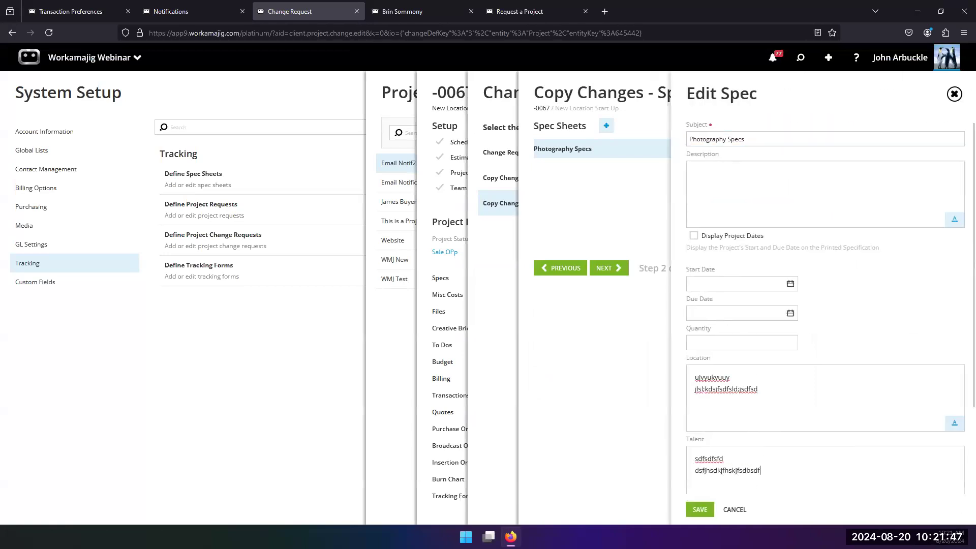
scroll(737, 481, down, 2)
key(ctrl+a)
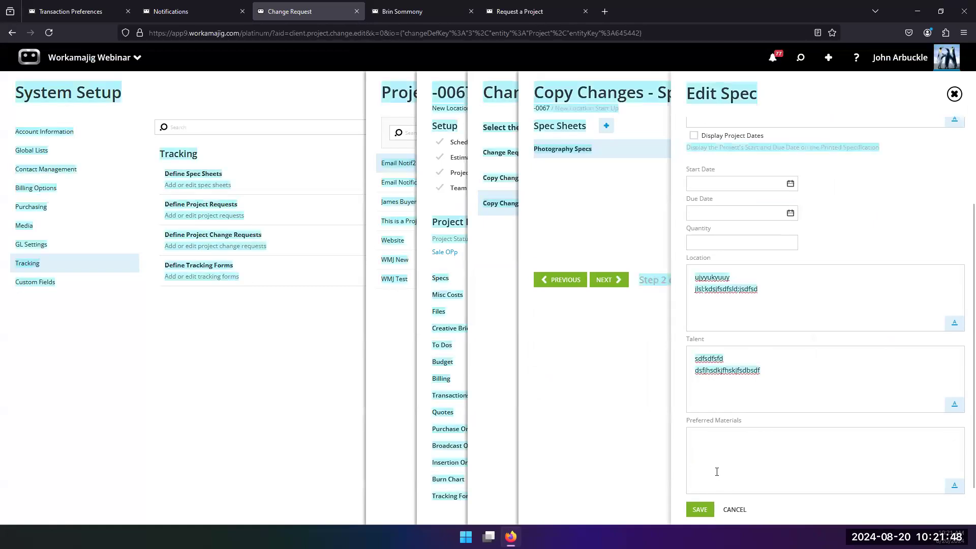
click(718, 474)
text(sdfsdf)
click(699, 509)
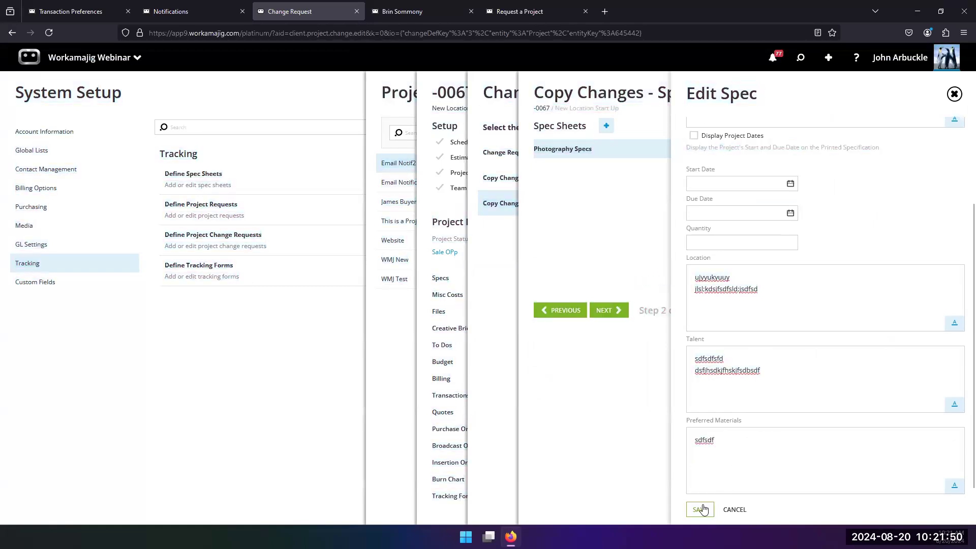
click(608, 309)
click(608, 241)
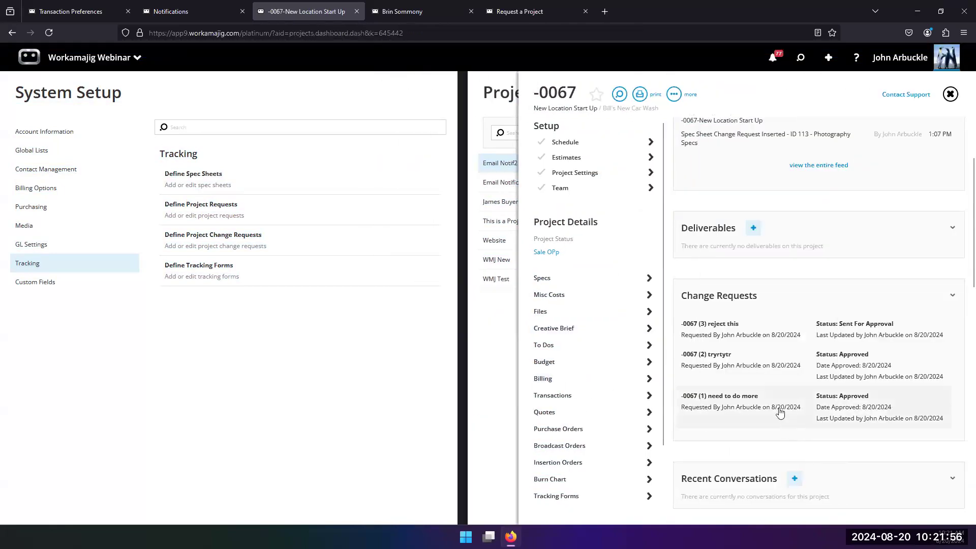
Open change request -0067 (3) and add the current staff user as an approver on its approval step
click(753, 340)
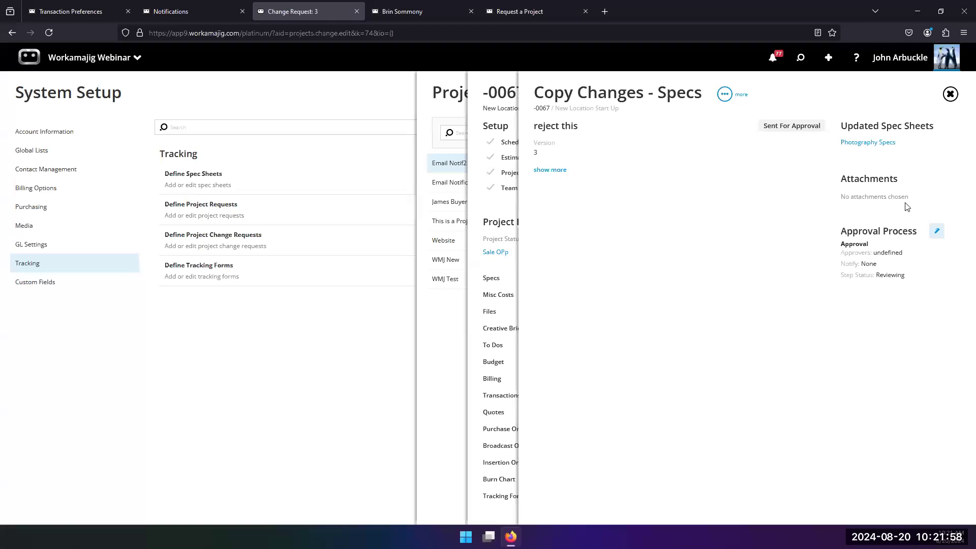
click(937, 231)
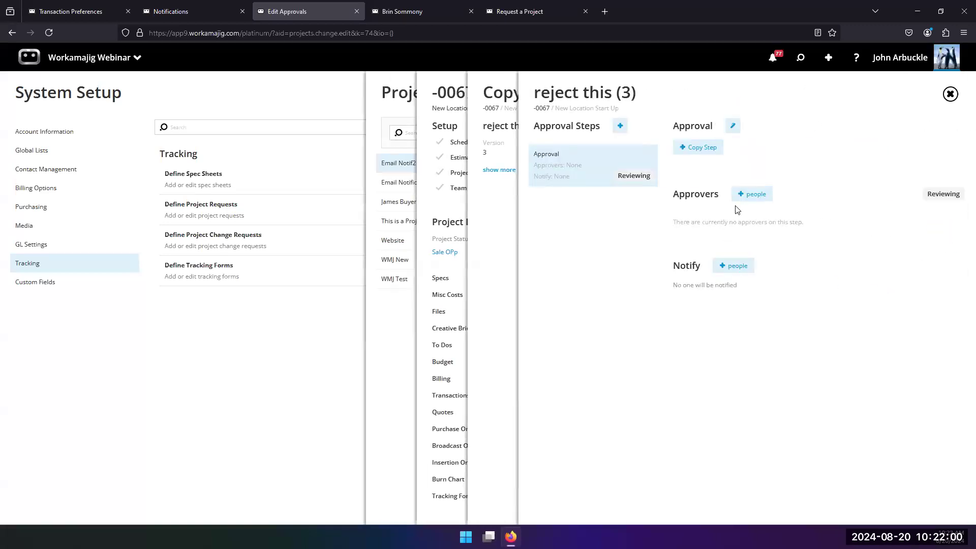
click(756, 195)
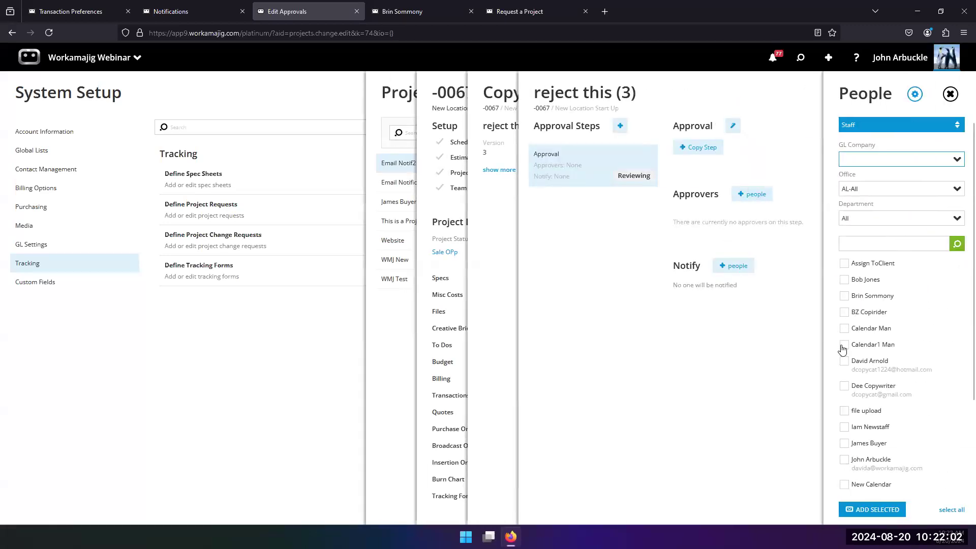
click(844, 461)
click(865, 509)
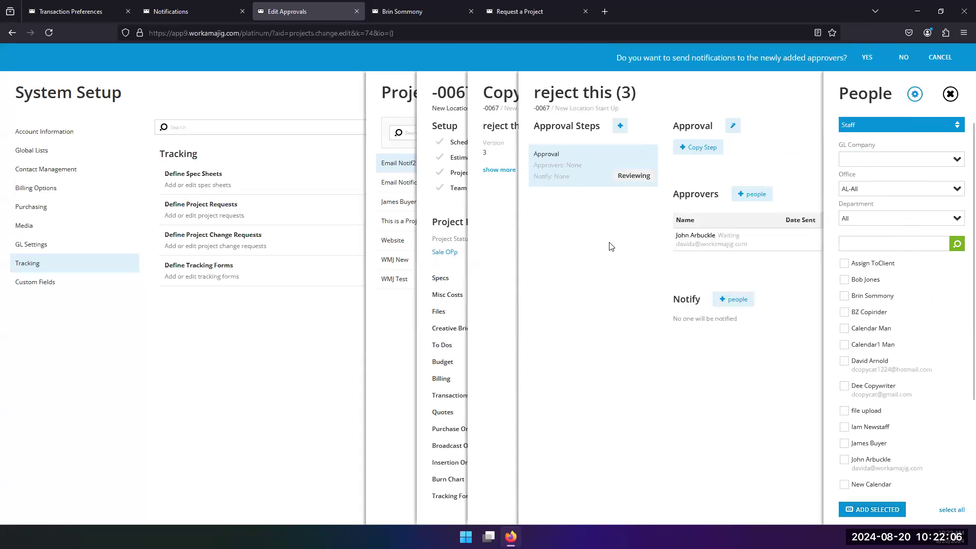
click(484, 237)
Open the pending change request from notifications and reject it with the comment "no good do it again"
click(774, 61)
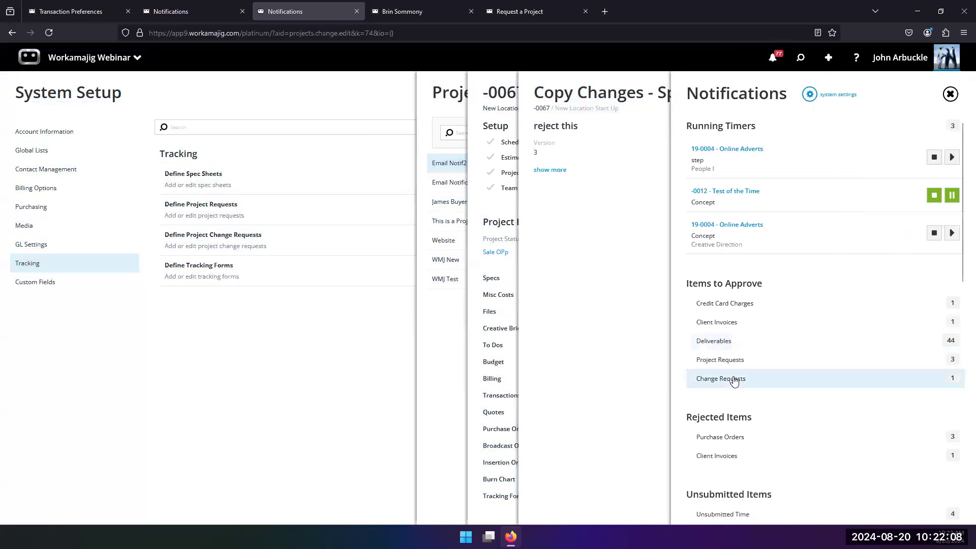
scroll(751, 403, down, 2)
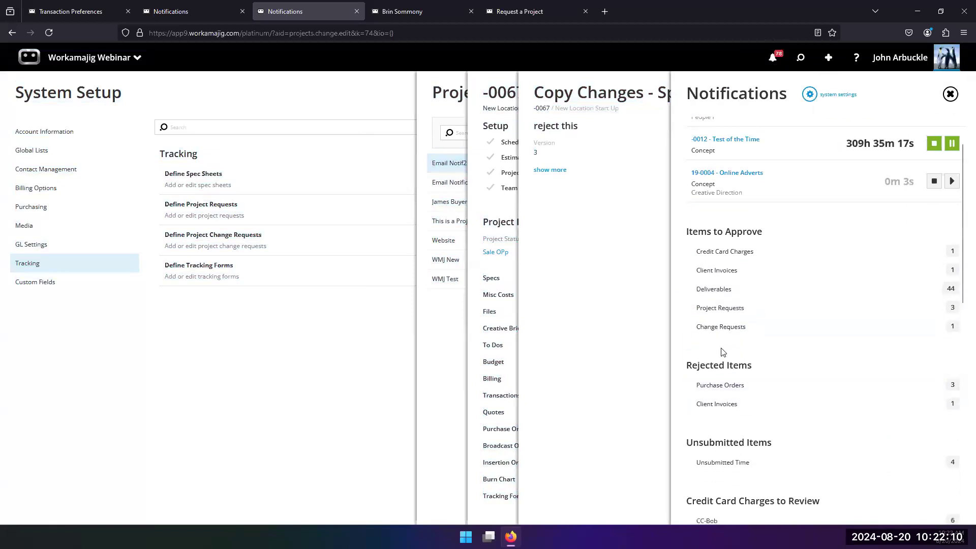
click(722, 323)
click(421, 142)
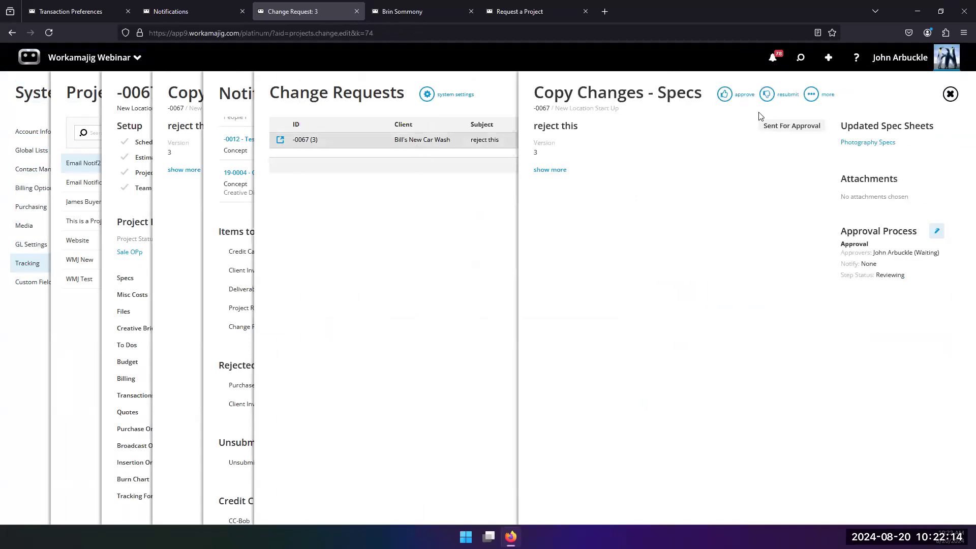
click(768, 95)
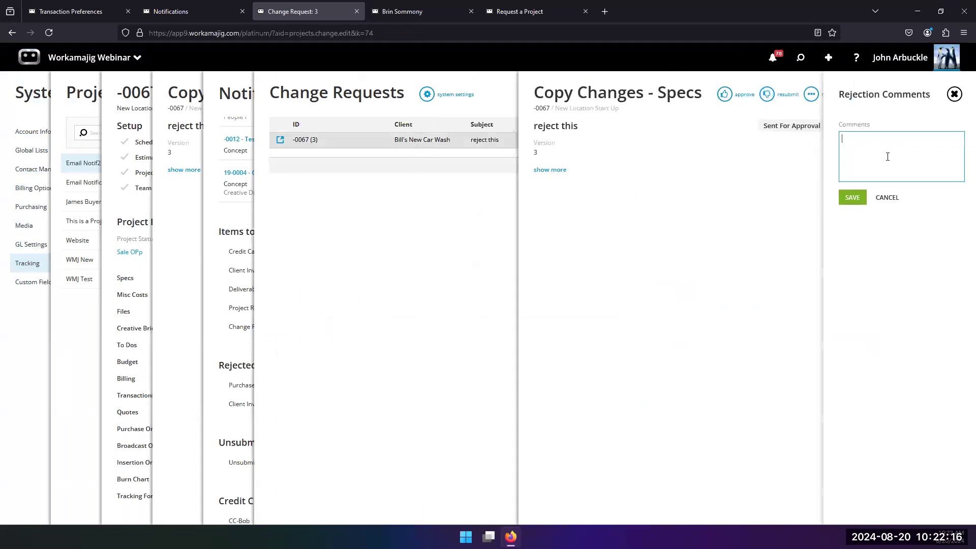
text(no good do it again)
click(854, 197)
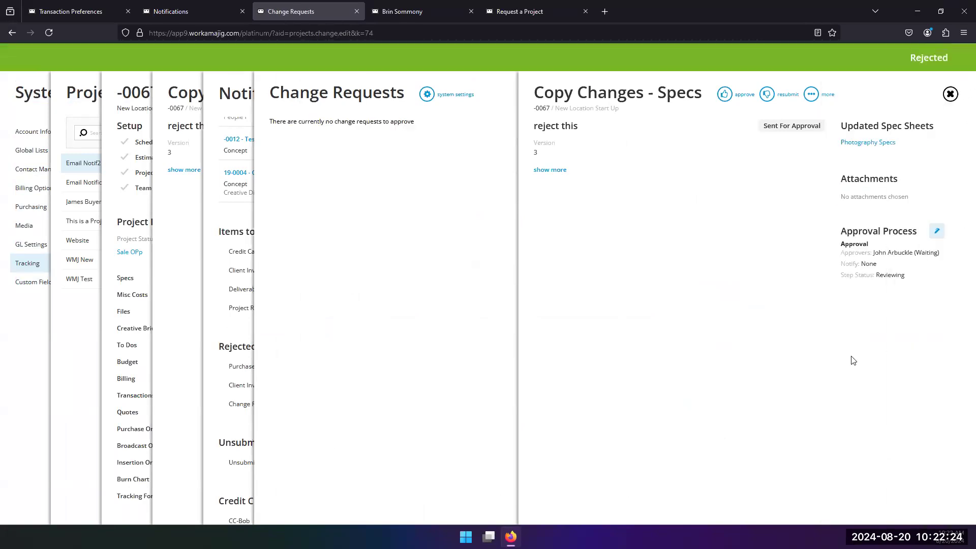
Return to the project dashboard and check the rejected items in the notifications panel
click(239, 219)
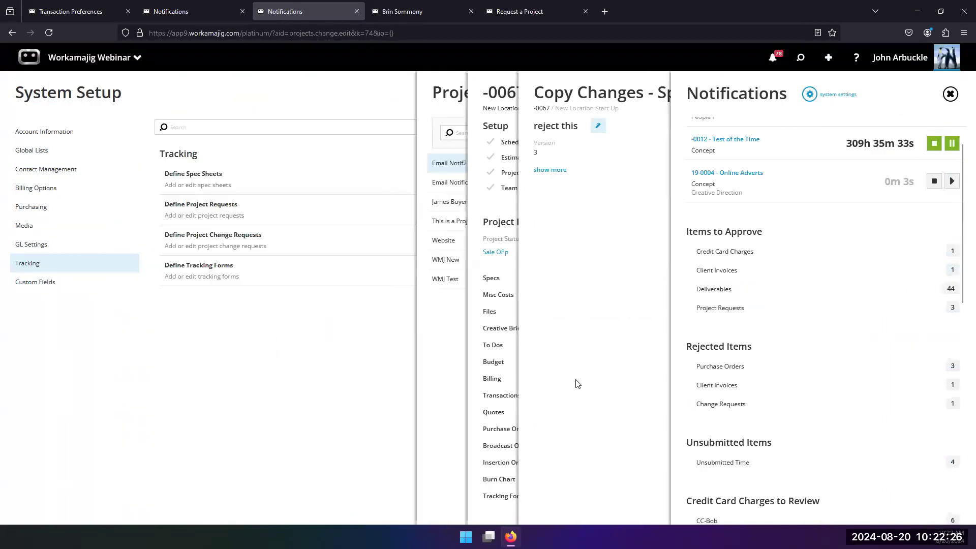
click(504, 269)
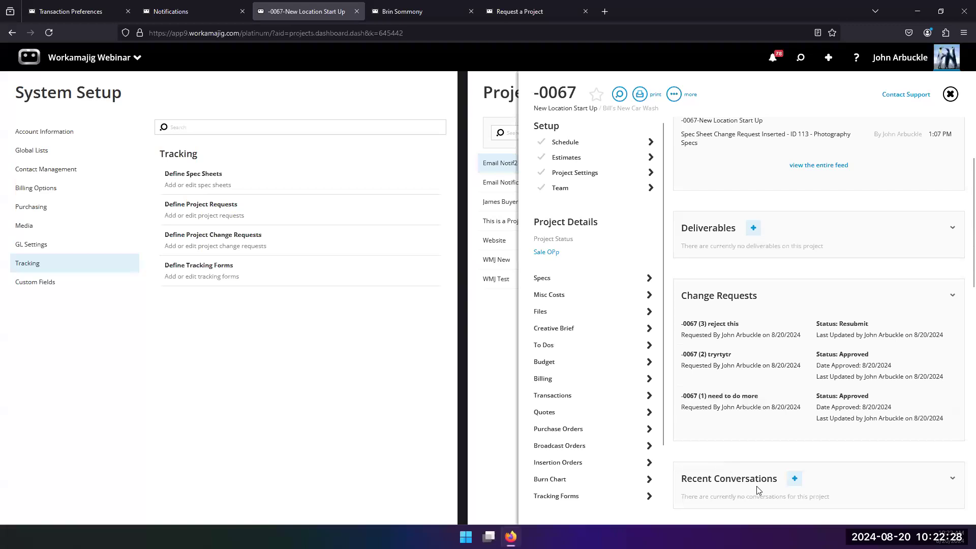
click(772, 60)
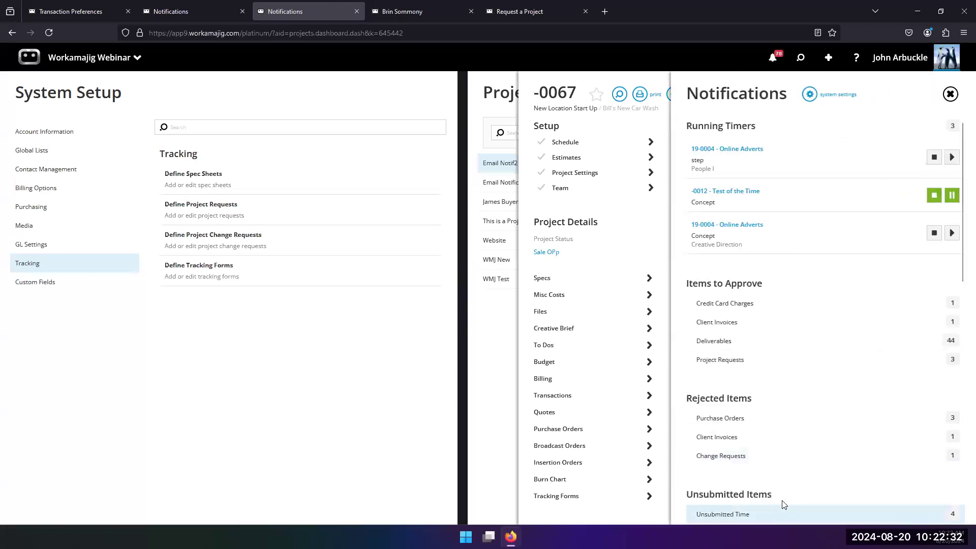
scroll(778, 497, down, 3)
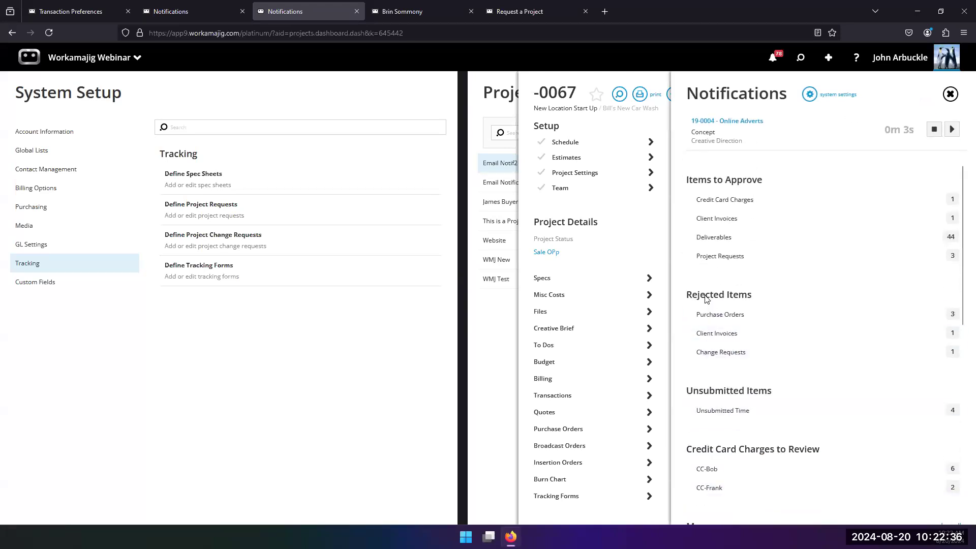
Open the rejected change request -0067 (3) from notifications and review its details and approval comments
click(704, 352)
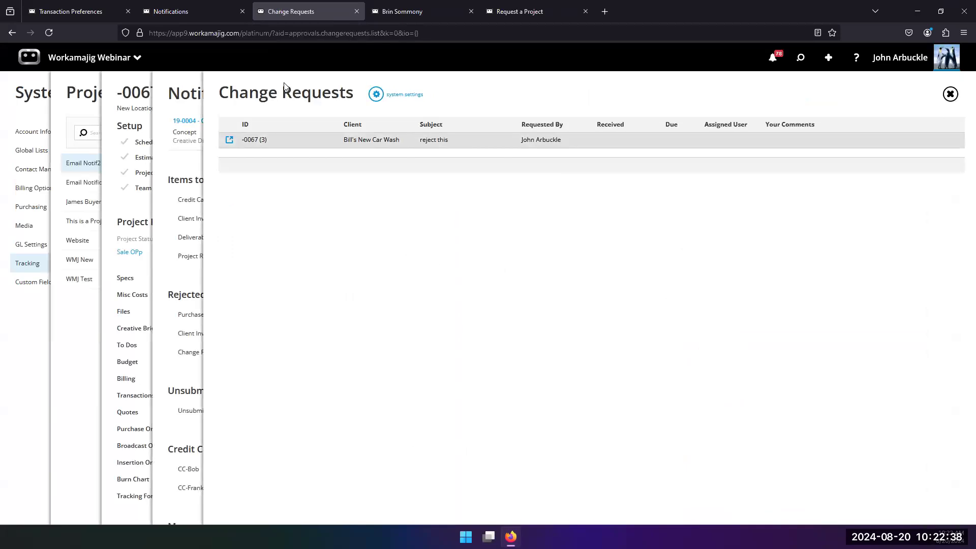
click(325, 141)
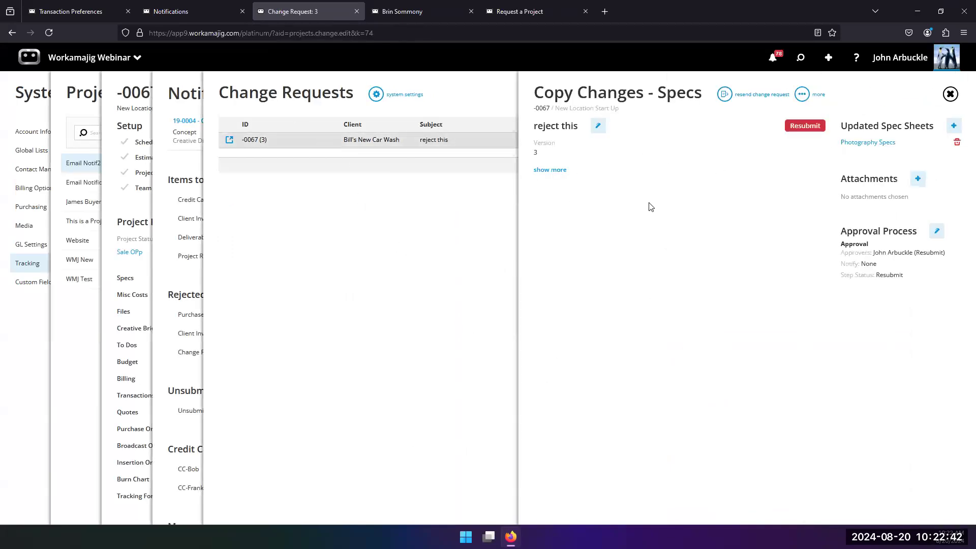
click(543, 171)
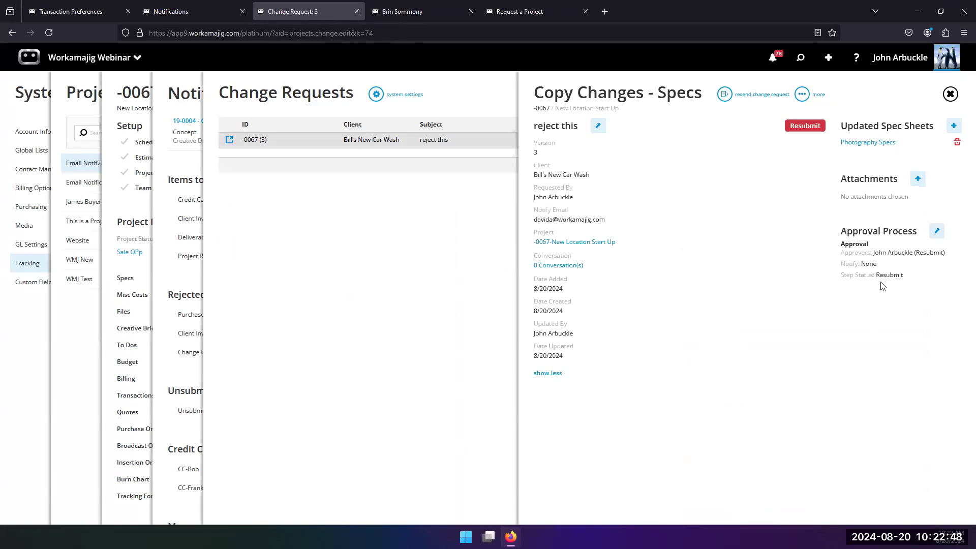
click(936, 230)
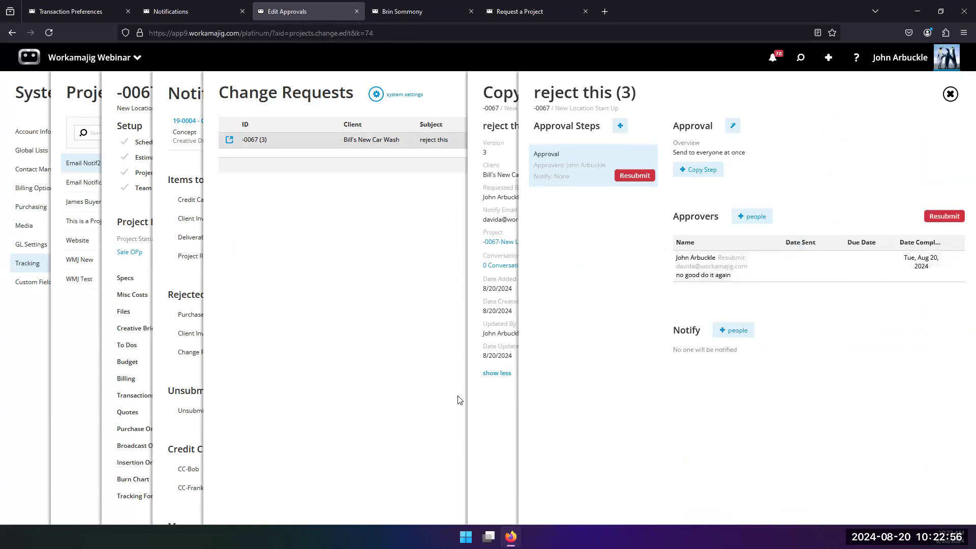
click(493, 411)
Edit the Photography Specs sheet, adding "gsdgsg" to Preferred Materials and "sdfsdf" to Talent, and save
click(878, 147)
scroll(763, 376, down, 2)
click(749, 312)
key(Return)
text(sdfsdf )
text(gsdgsg)
scroll(724, 427, down, 1)
click(723, 388)
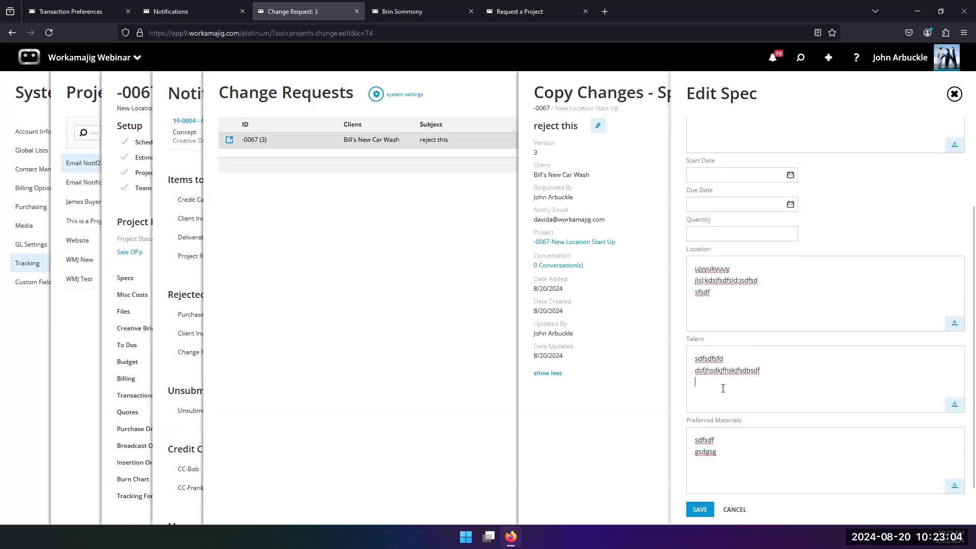
text(sdfsdf)
click(699, 509)
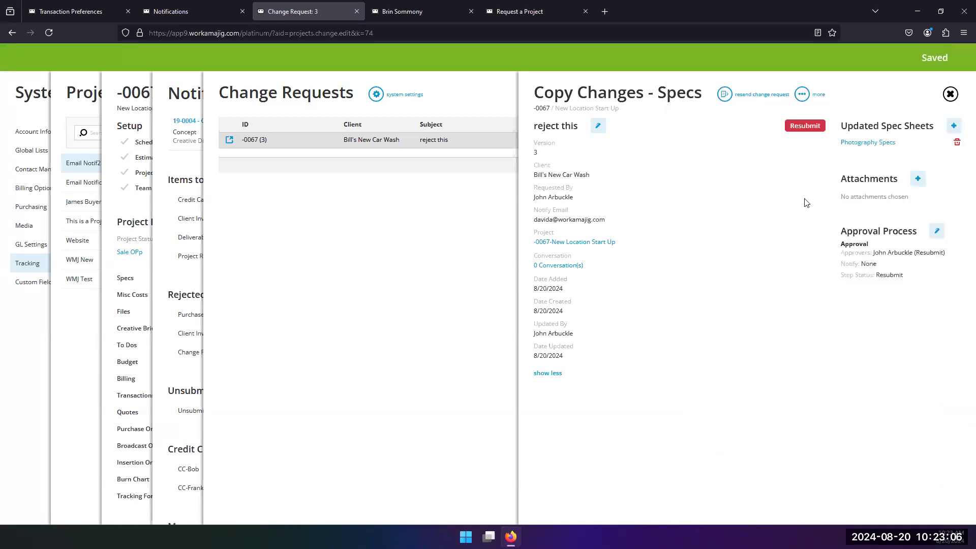
Resubmit the change request for approval, then approve it without comments
click(724, 95)
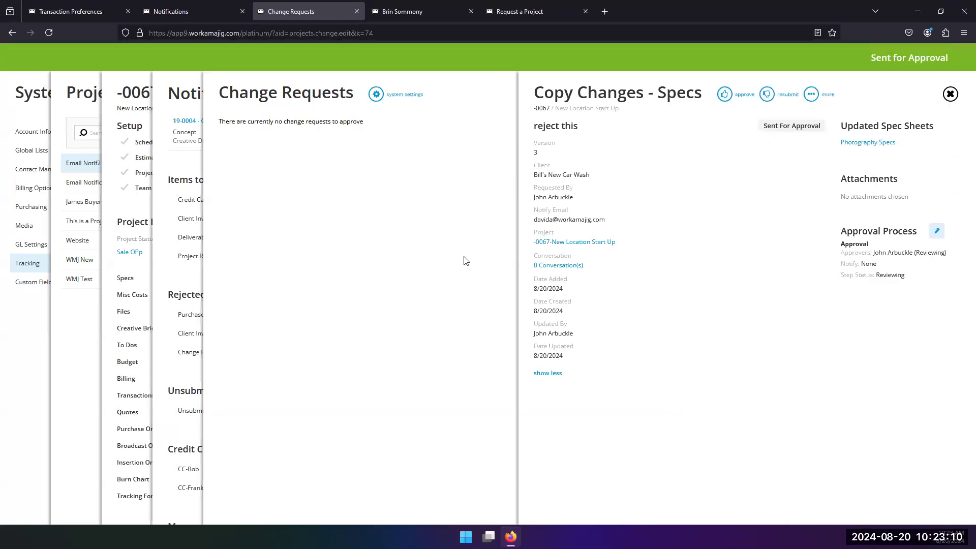
click(723, 97)
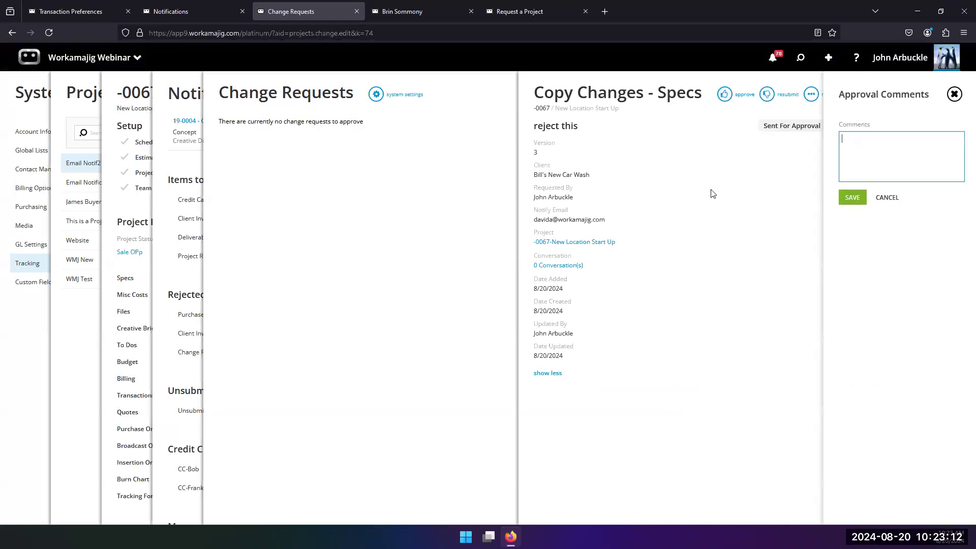
click(852, 199)
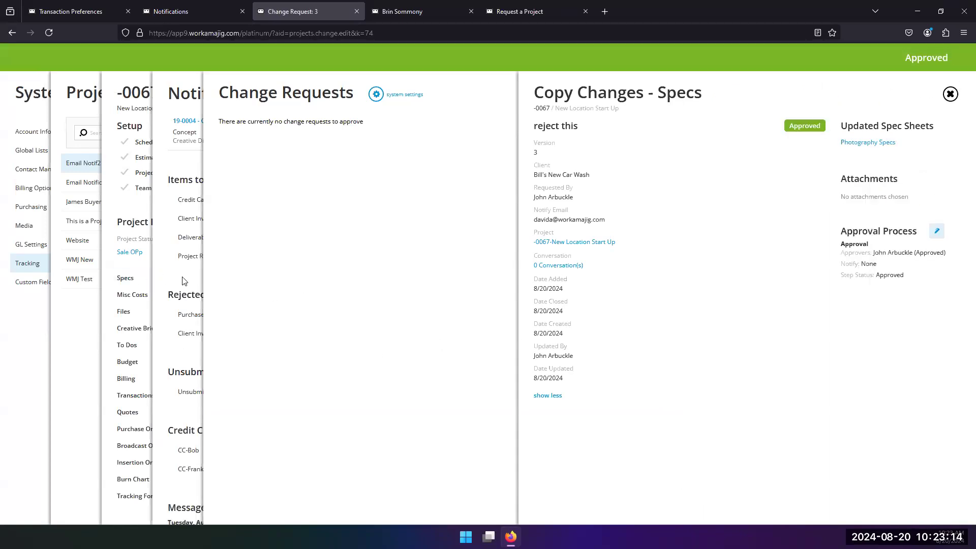
Return to the project dashboard, open its Specs, and compare versions 1 to 3 of the Photography Specs sheet
click(183, 279)
scroll(706, 458, down, 3)
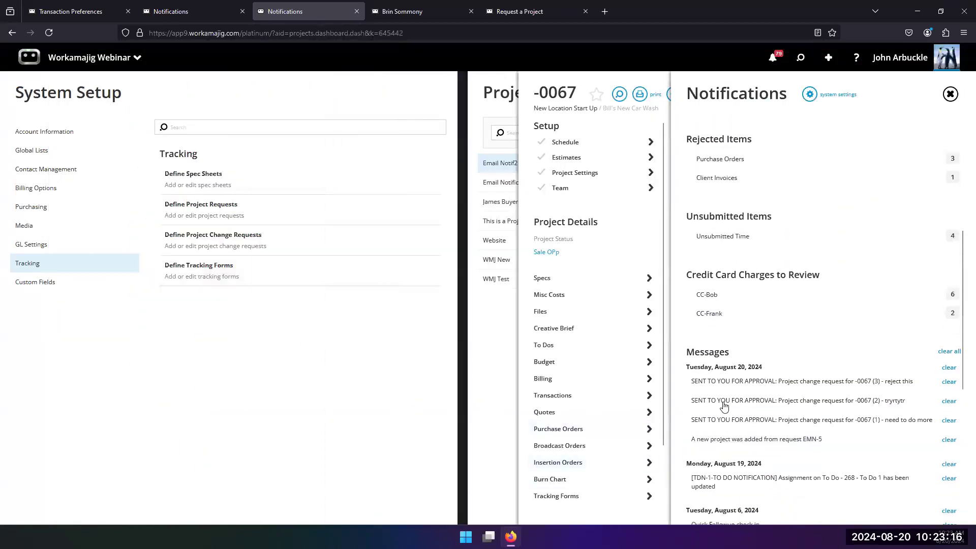
scroll(699, 356, up, 2)
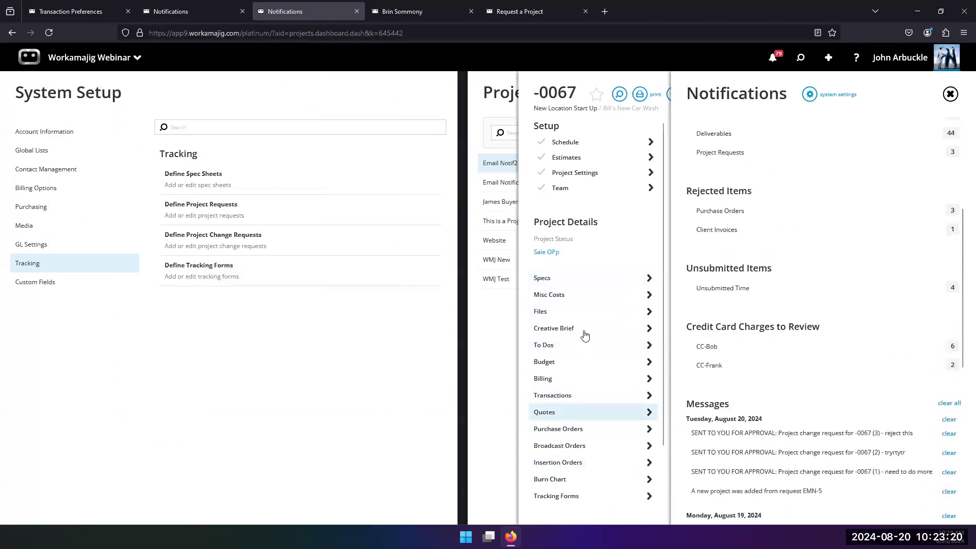
click(578, 286)
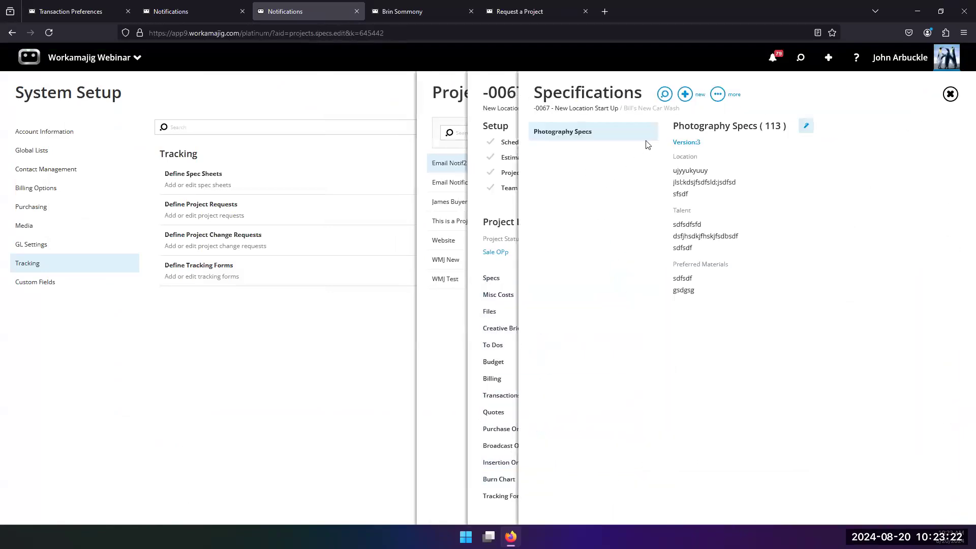
click(683, 144)
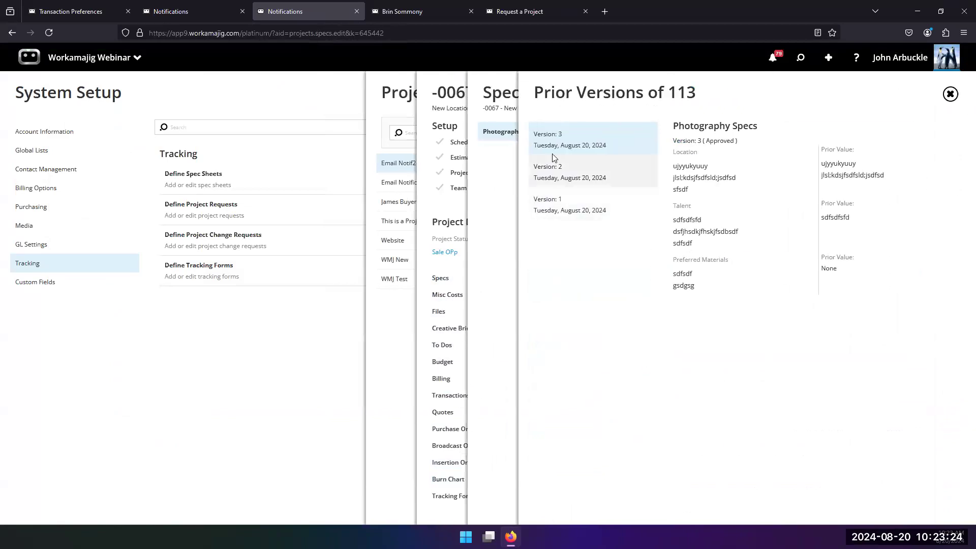
click(569, 174)
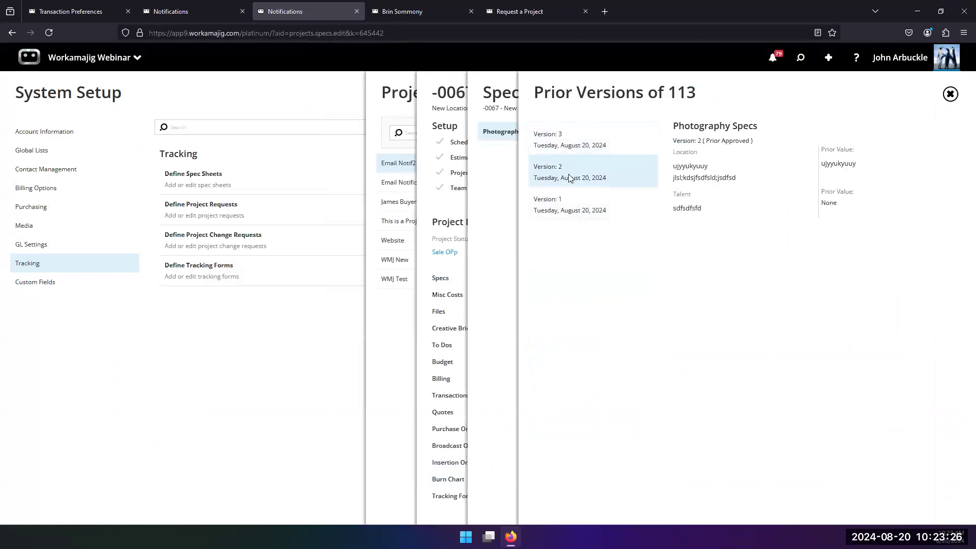
click(562, 202)
click(563, 149)
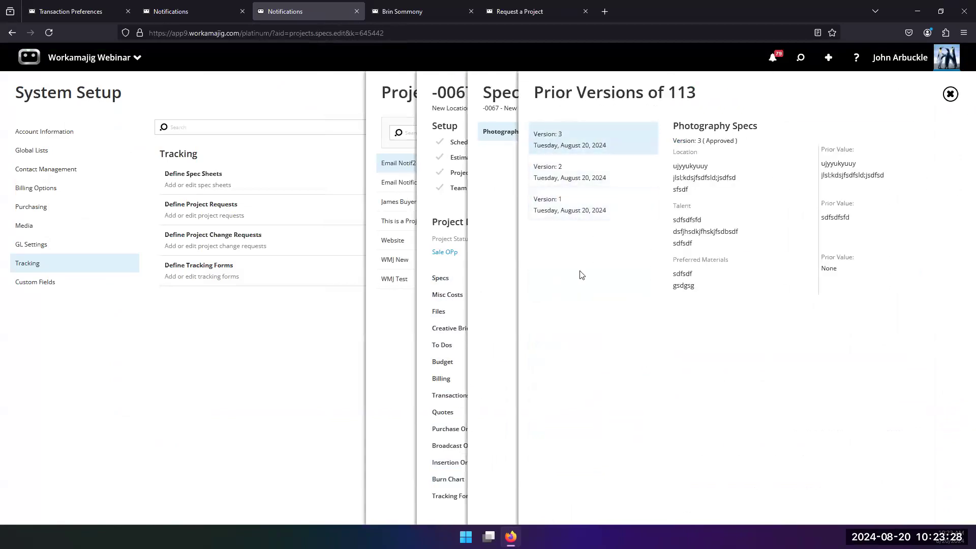
click(495, 223)
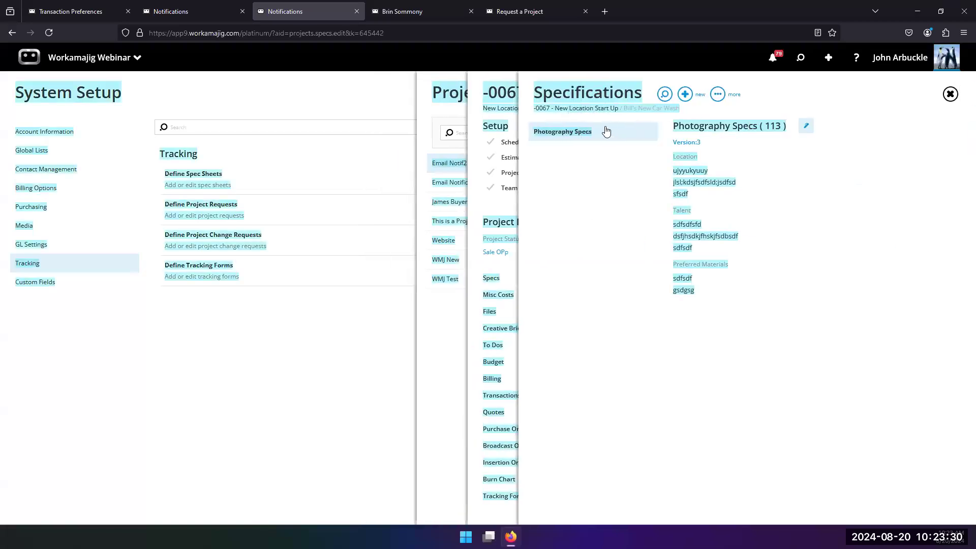